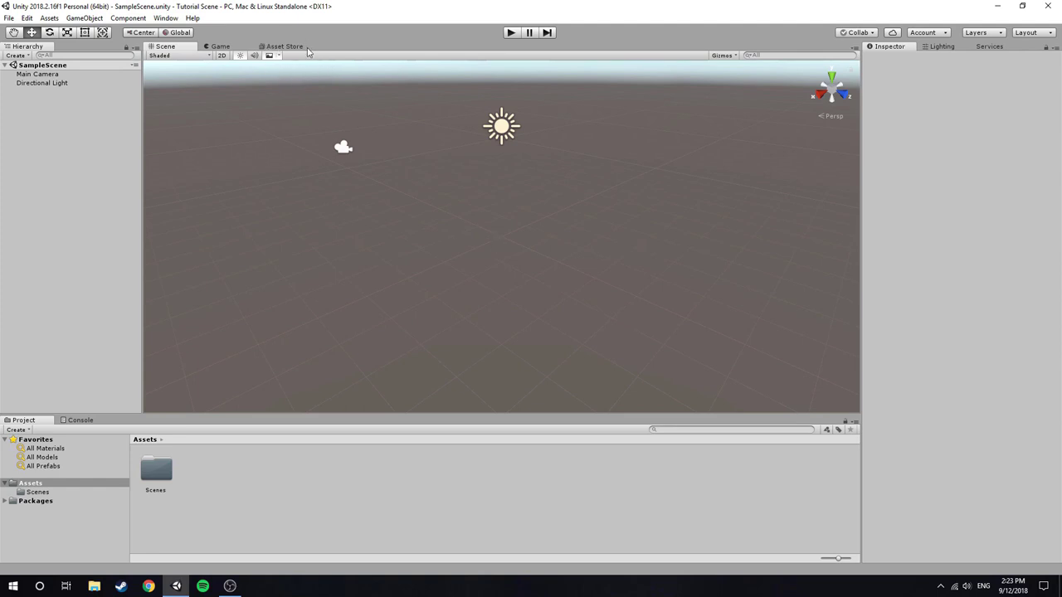
# Step: Search the Asset Store for "post pro" and open the Post Processing Stack page by Unity Technologies
pyautogui.click(165, 17)
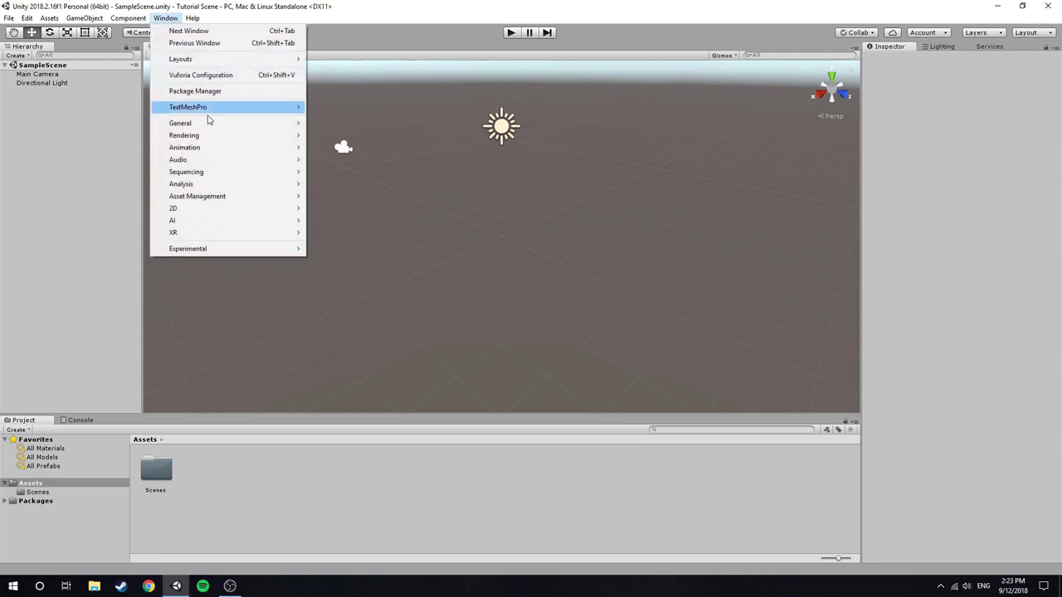
pyautogui.moveTo(209, 123)
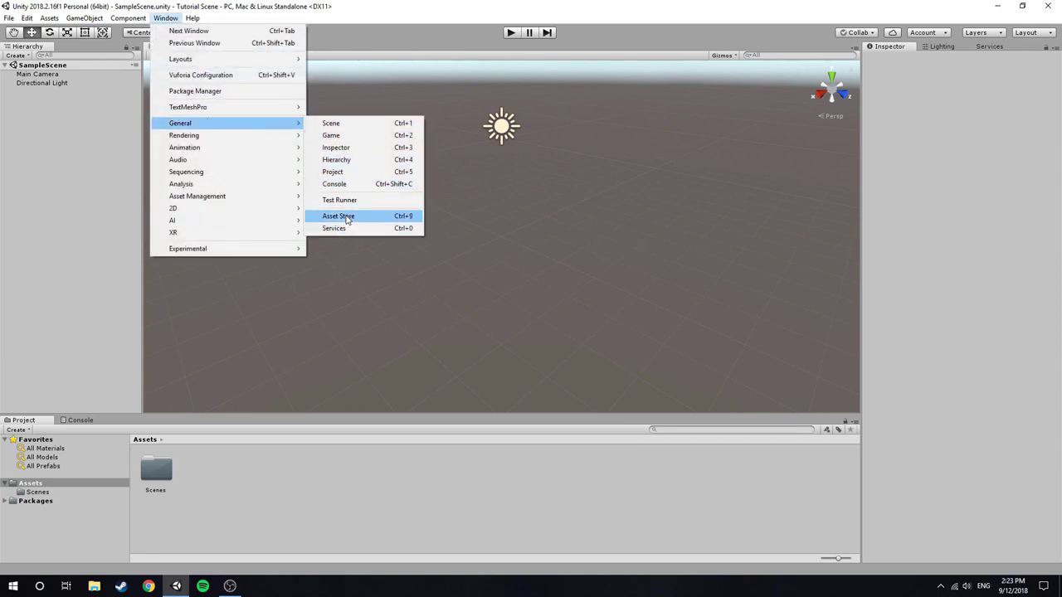
pyautogui.click(403, 217)
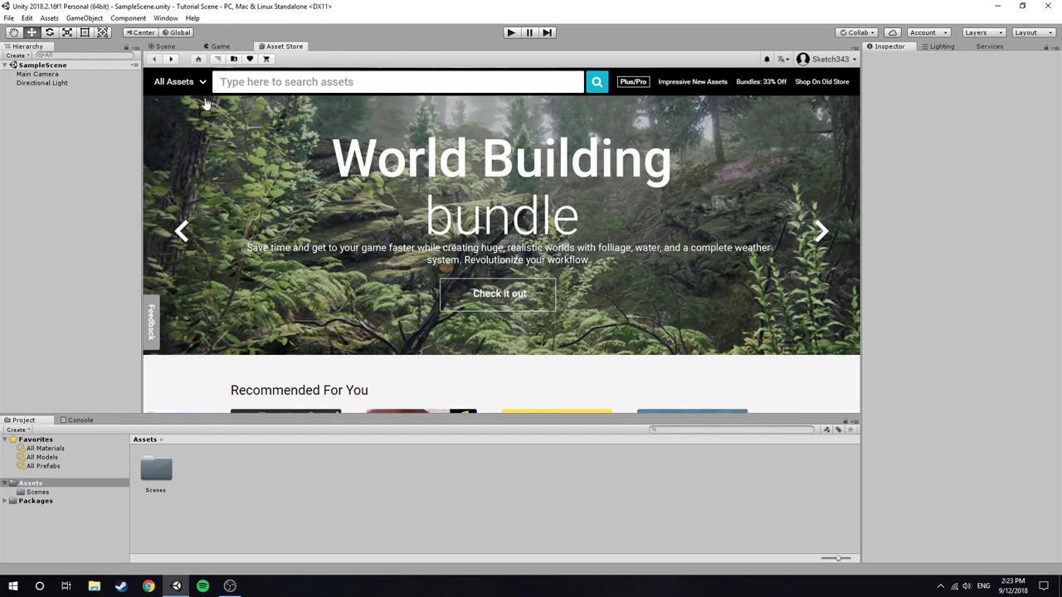
pyautogui.click(249, 83)
pyautogui.write('post pro')
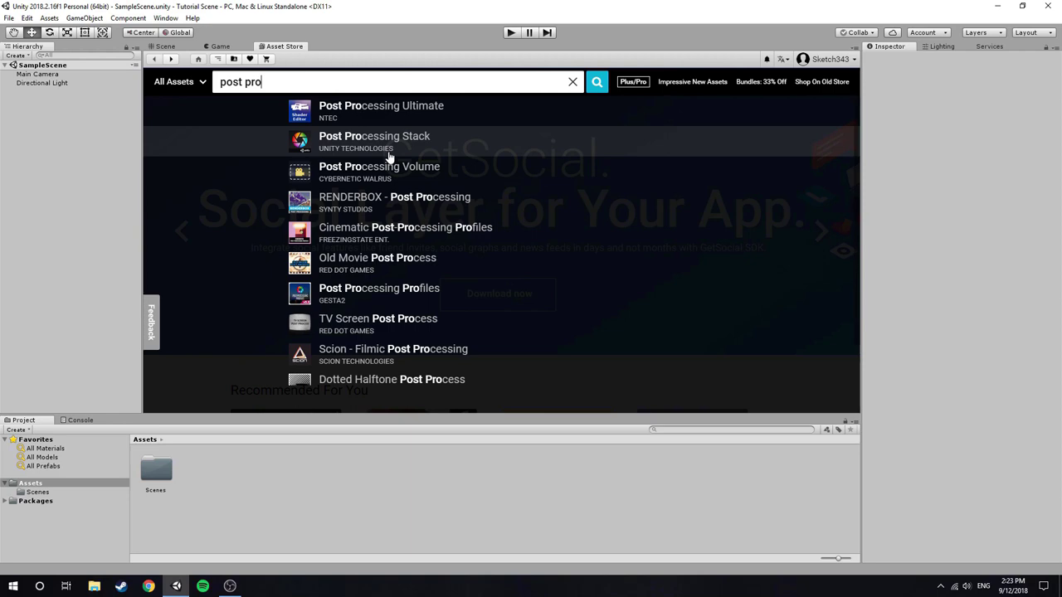
pyautogui.click(341, 139)
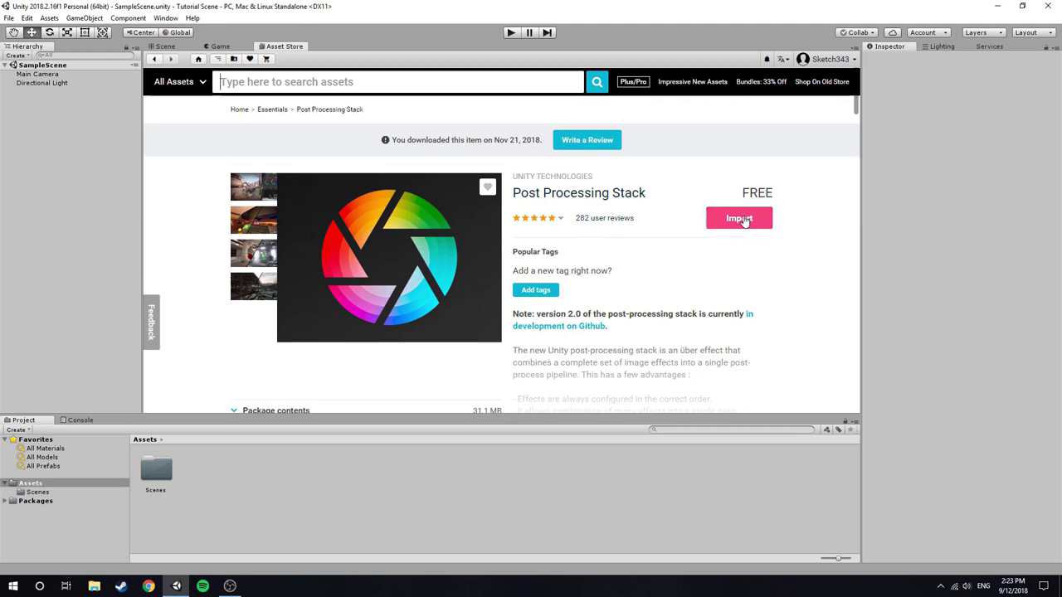
# Step: Import all files of the Post Processing Stack package into the project and return to the Scene view
pyautogui.click(752, 224)
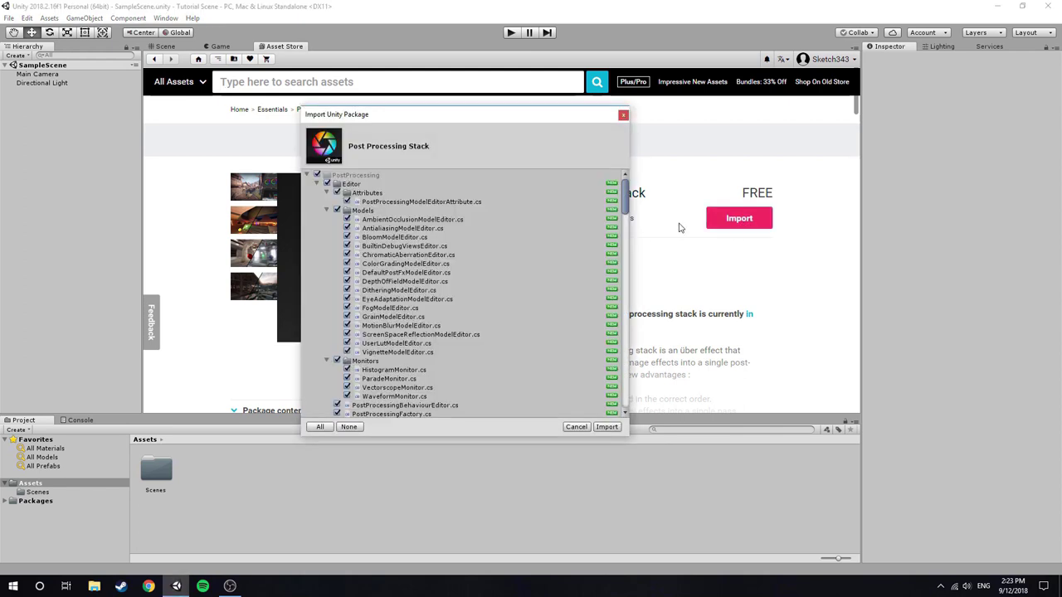
pyautogui.click(614, 427)
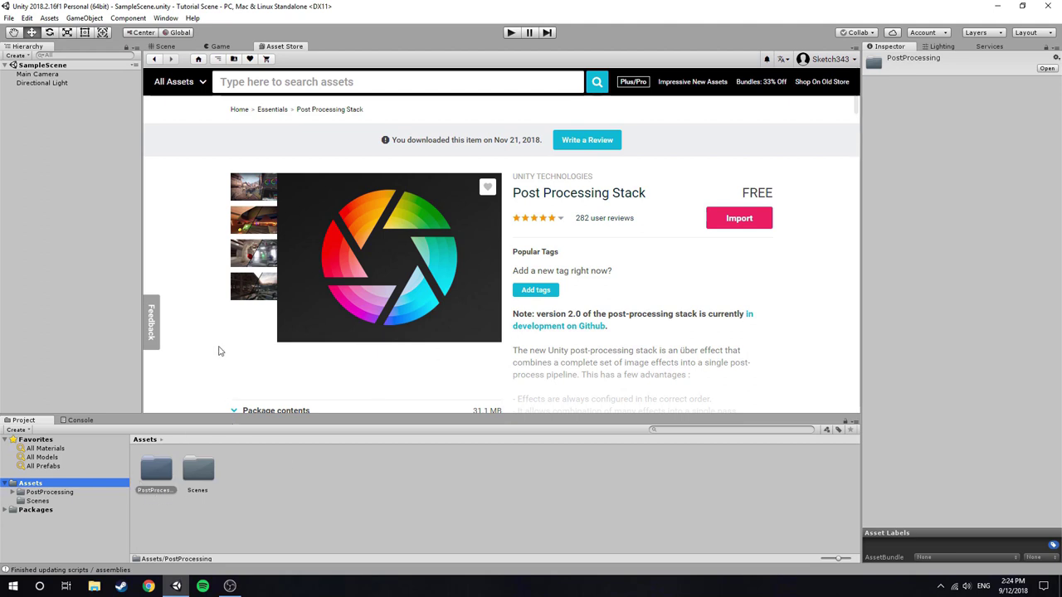
pyautogui.click(165, 46)
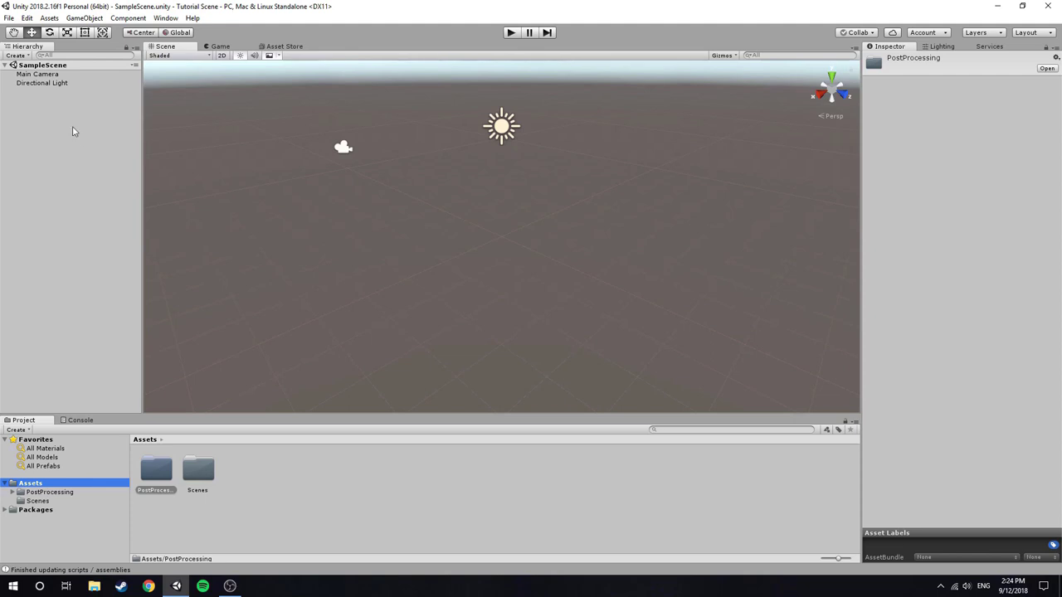
# Step: Add a Post-Processing Behaviour component to the Main Camera
pyautogui.click(50, 83)
pyautogui.click(37, 74)
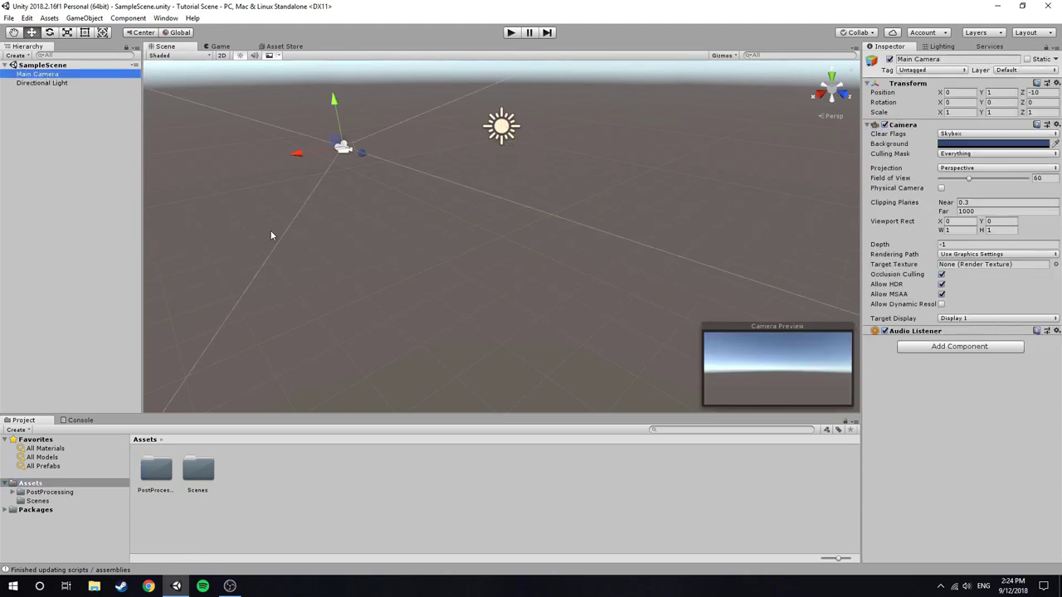
pyautogui.click(918, 346)
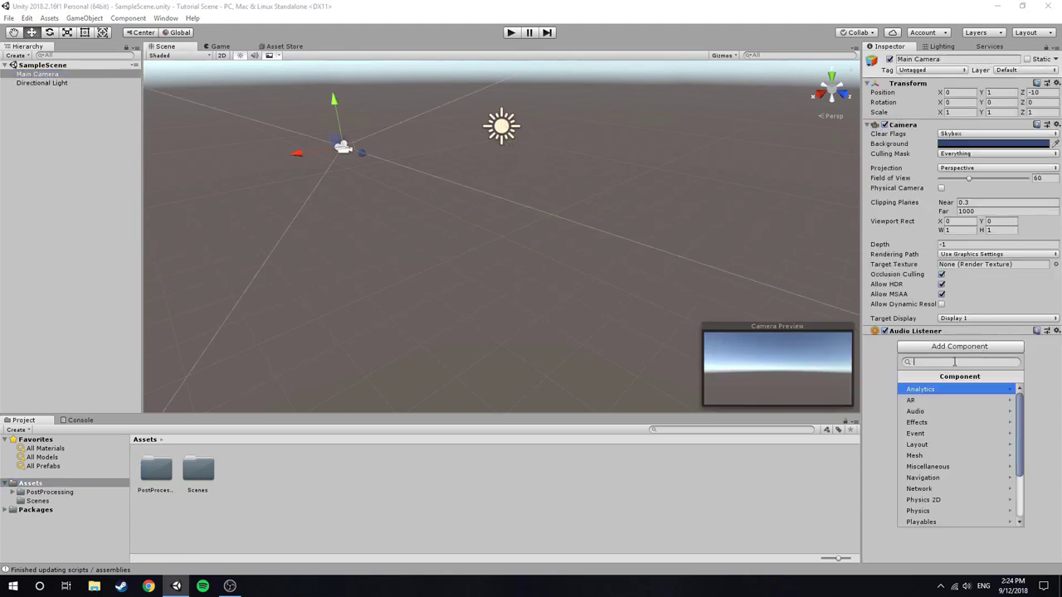
pyautogui.write('post p')
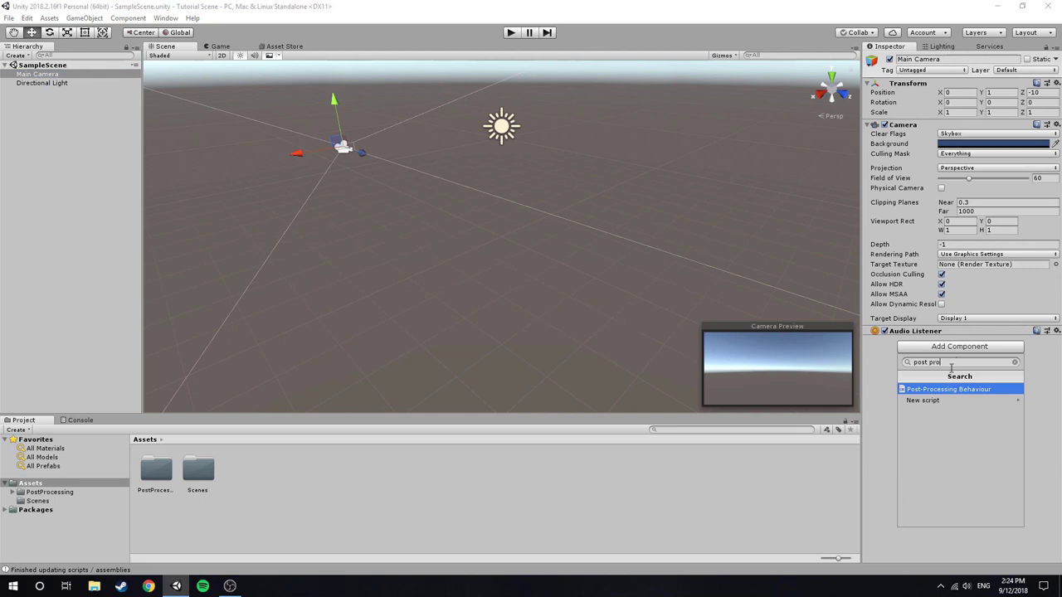
pyautogui.write('ro')
pyautogui.click(952, 389)
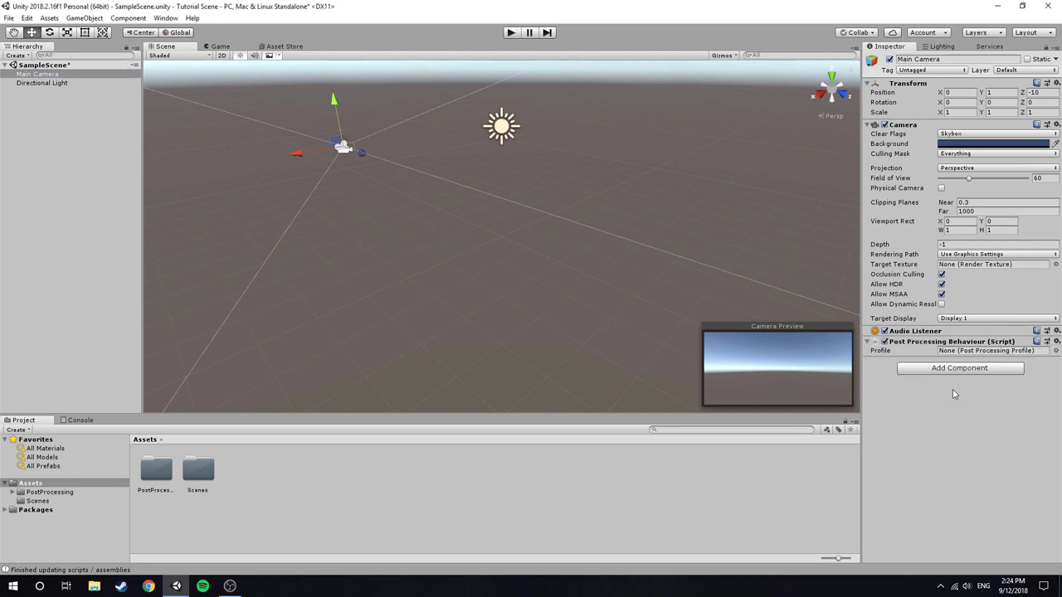
pyautogui.click(958, 351)
# Step: Create a Post-Processing Profile named "Test" in the Assets folder
pyautogui.click(263, 488)
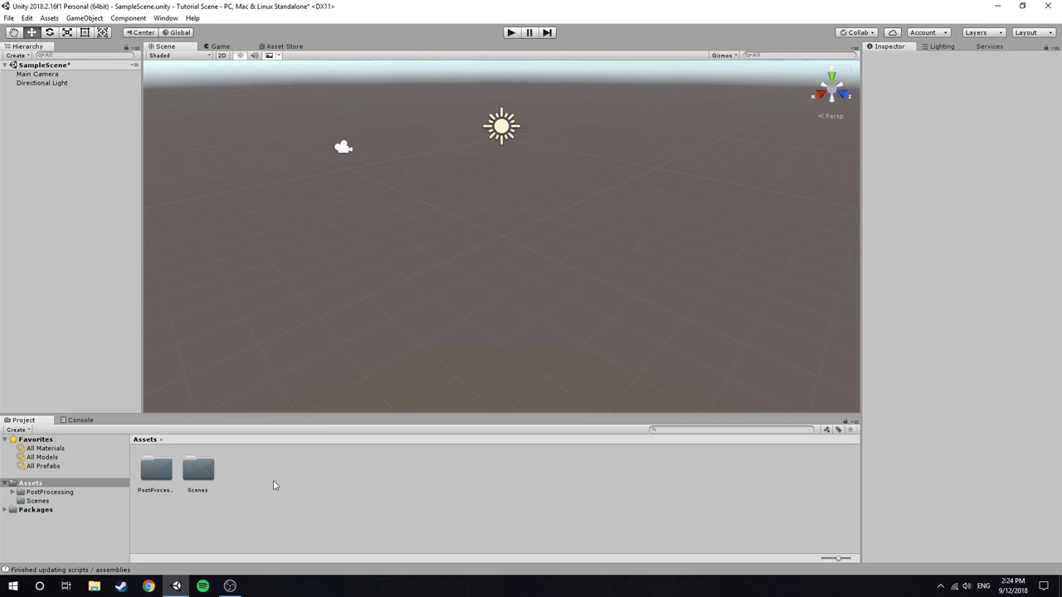
pyautogui.rightClick(256, 474)
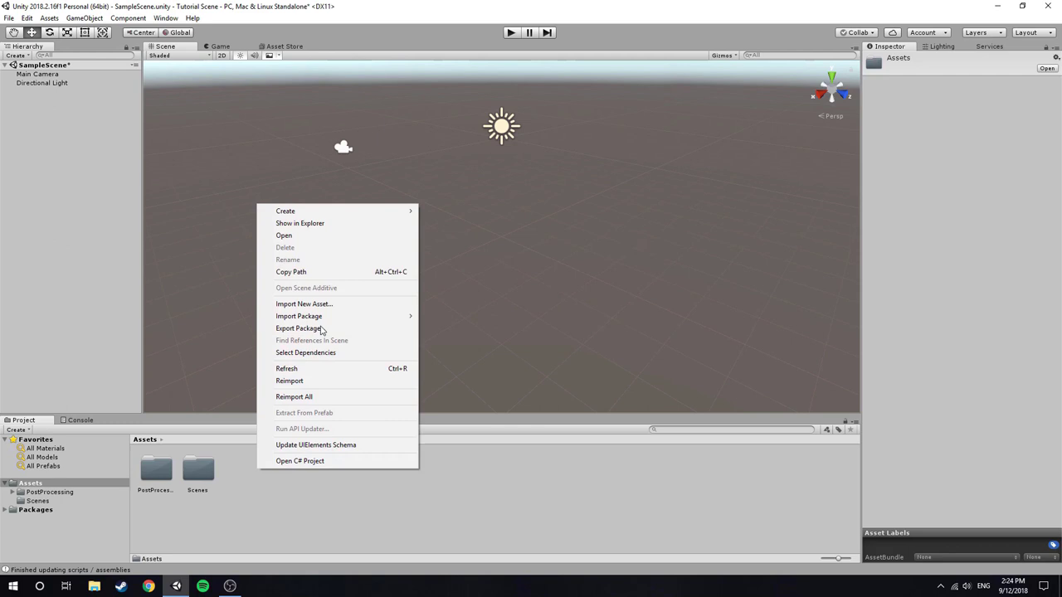
pyautogui.moveTo(380, 214)
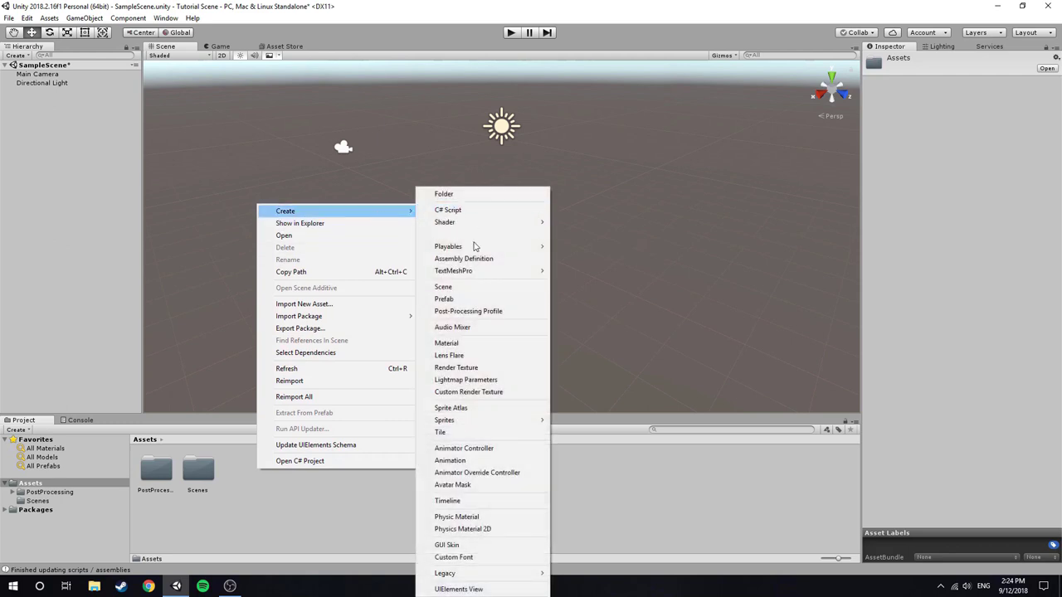
pyautogui.click(470, 315)
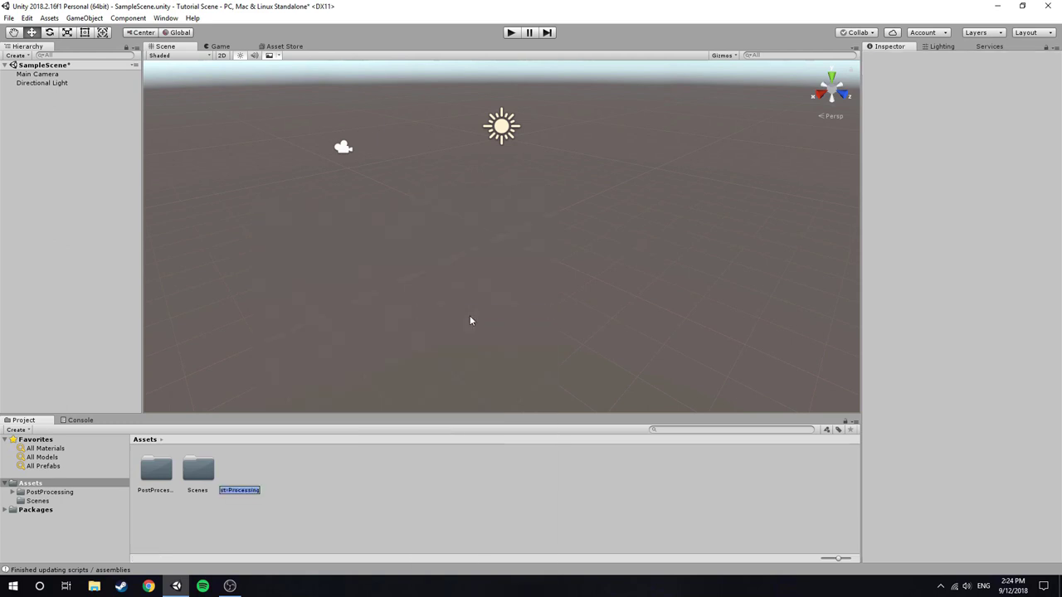
pyautogui.write('Test')
pyautogui.press('Return')
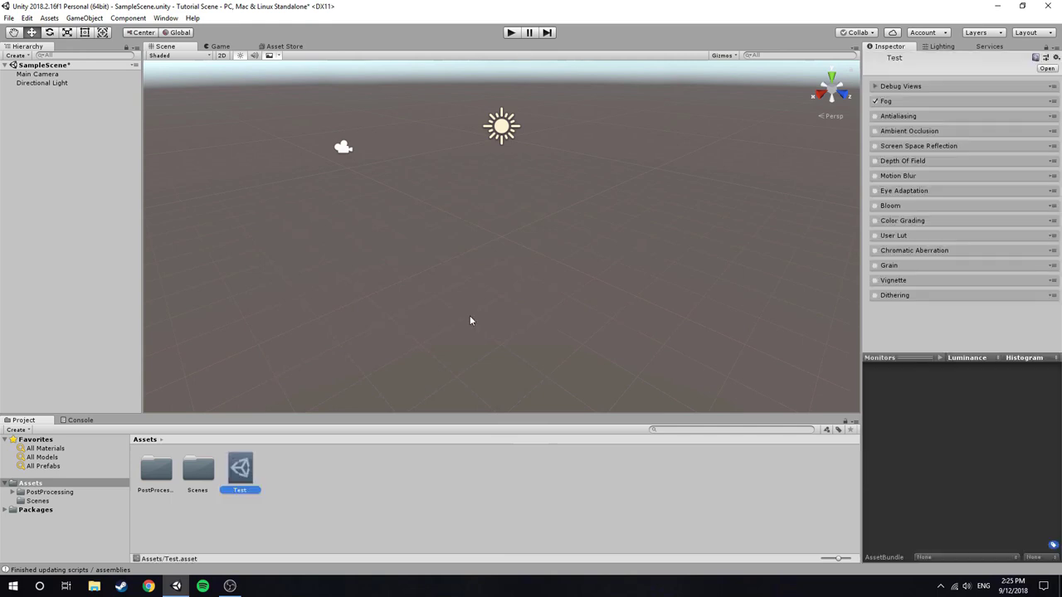
# Step: Assign the Test profile to the Main Camera's Post Processing Behaviour component
pyautogui.click(47, 75)
pyautogui.moveTo(240, 471); pyautogui.dragTo(950, 355)
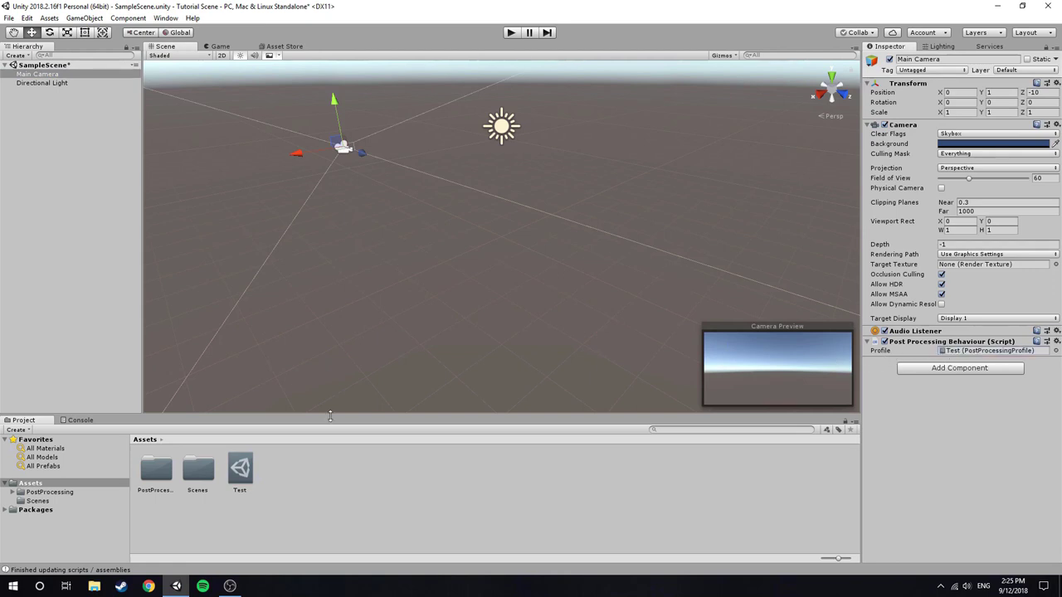
pyautogui.click(309, 353)
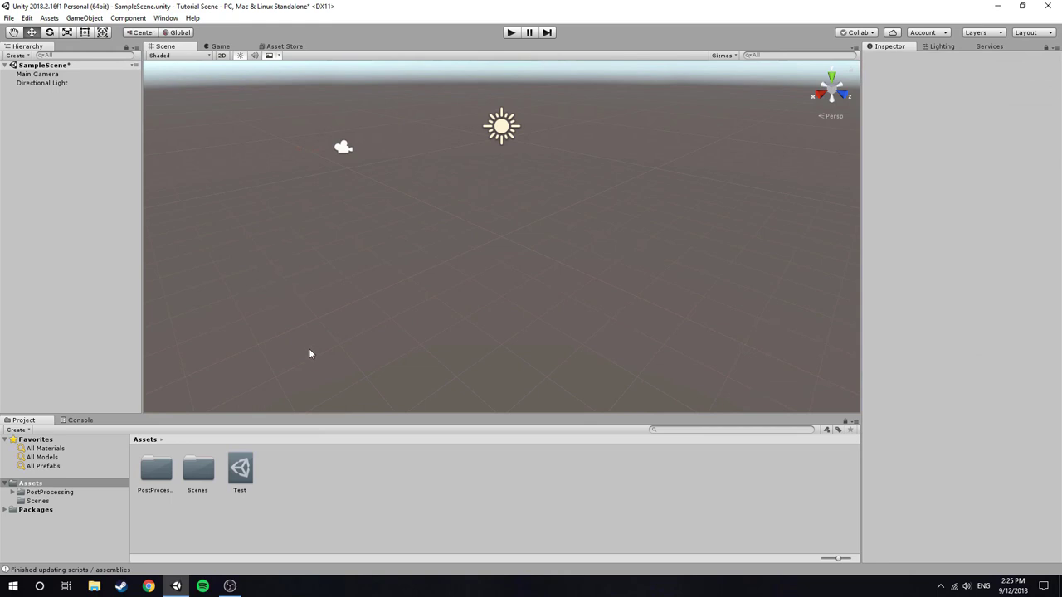
# Step: Enable Antialiasing in the Test post-processing profile and look at its method and preset settings
pyautogui.click(241, 470)
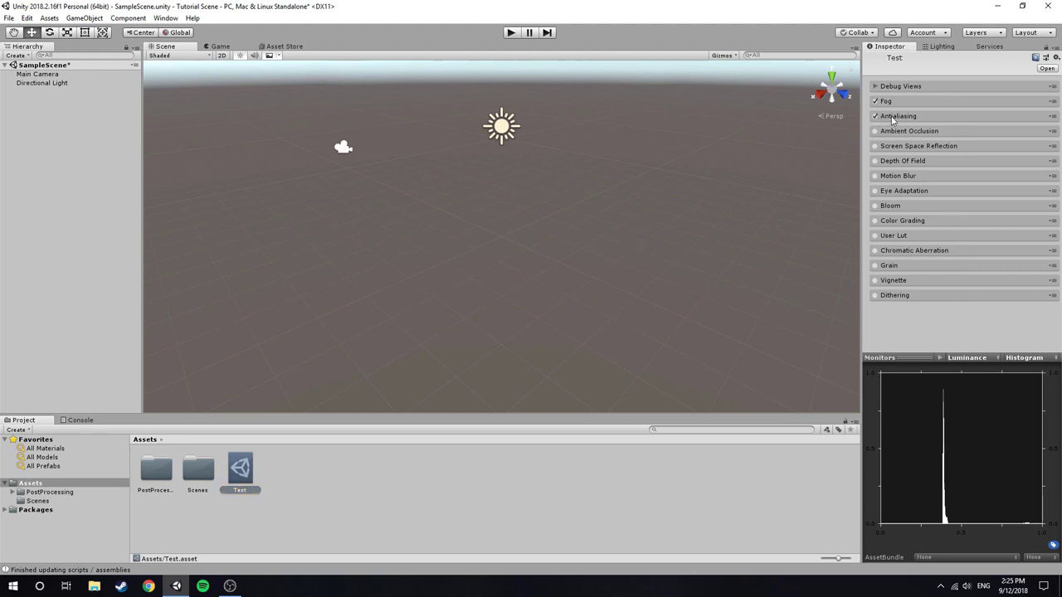
pyautogui.click(894, 117)
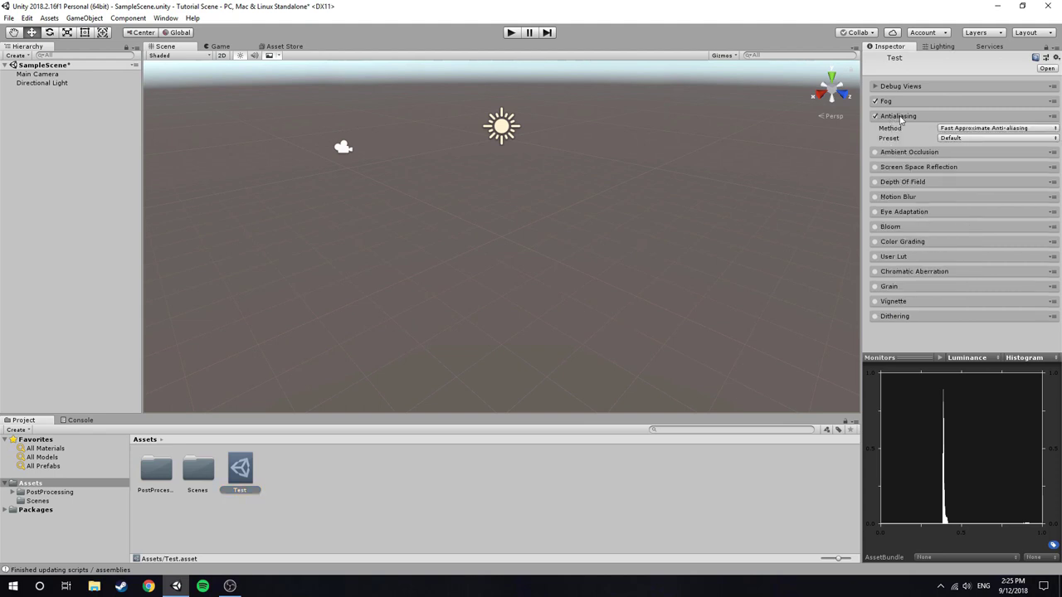
pyautogui.click(900, 118)
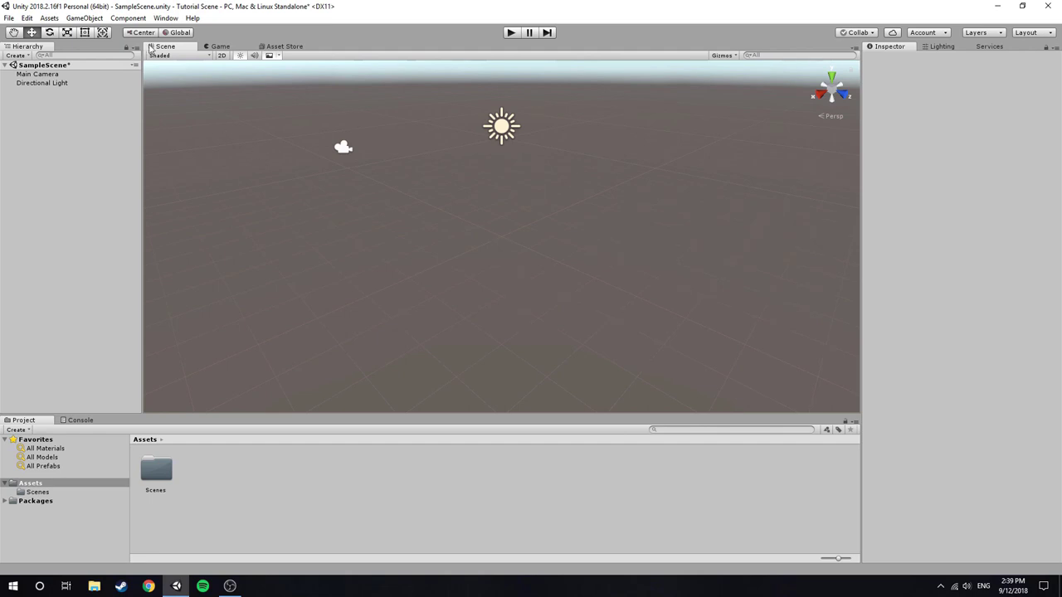
# Step: Install version 2.1.2 of the Post Processing package through the Package Manager and close its window
pyautogui.click(165, 18)
pyautogui.click(203, 90)
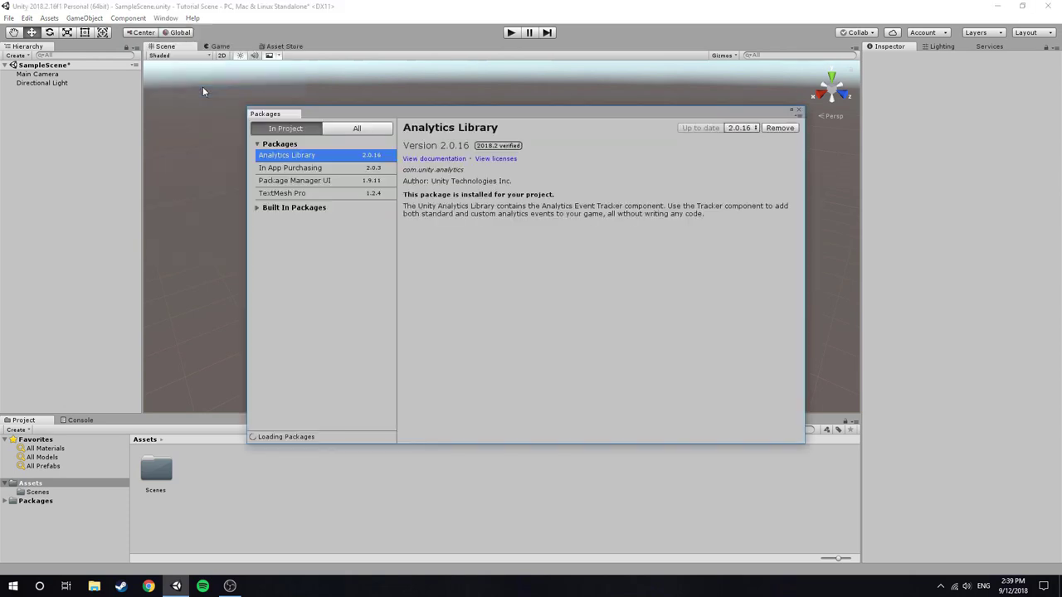
pyautogui.click(356, 127)
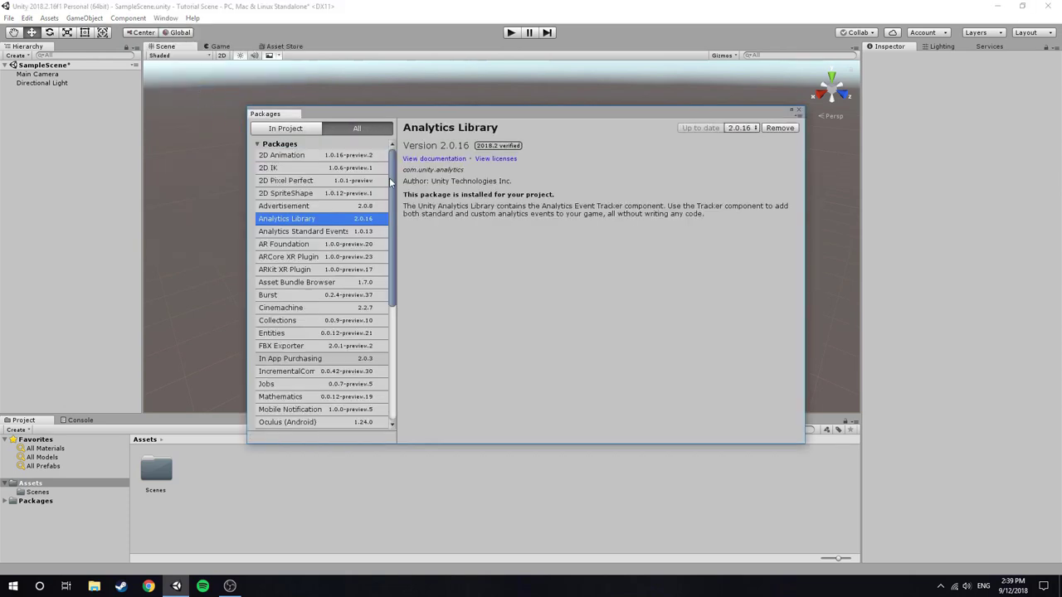
pyautogui.moveTo(393, 184); pyautogui.dragTo(389, 269)
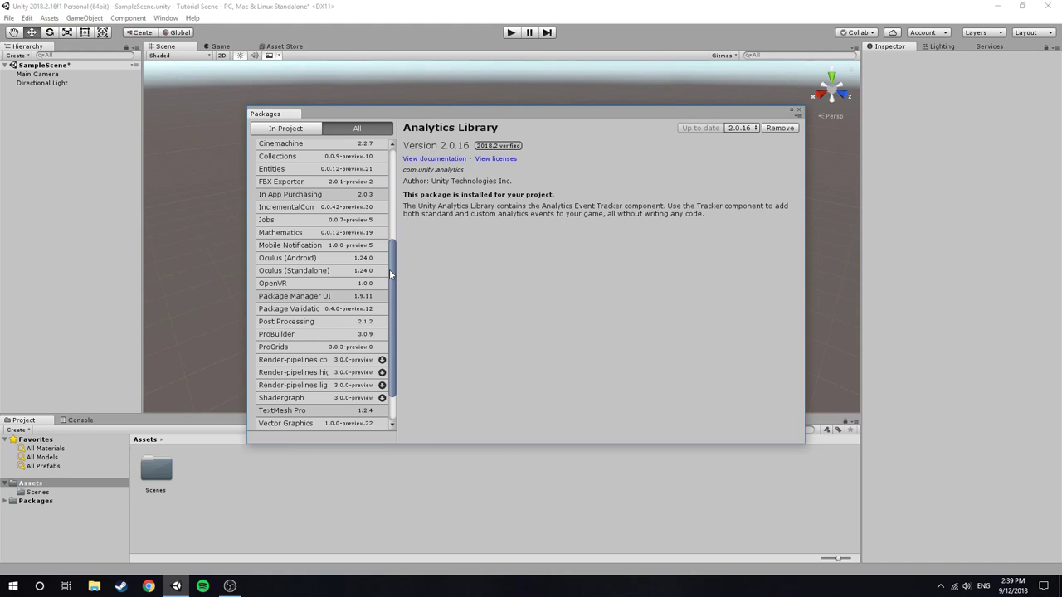
pyautogui.click(269, 325)
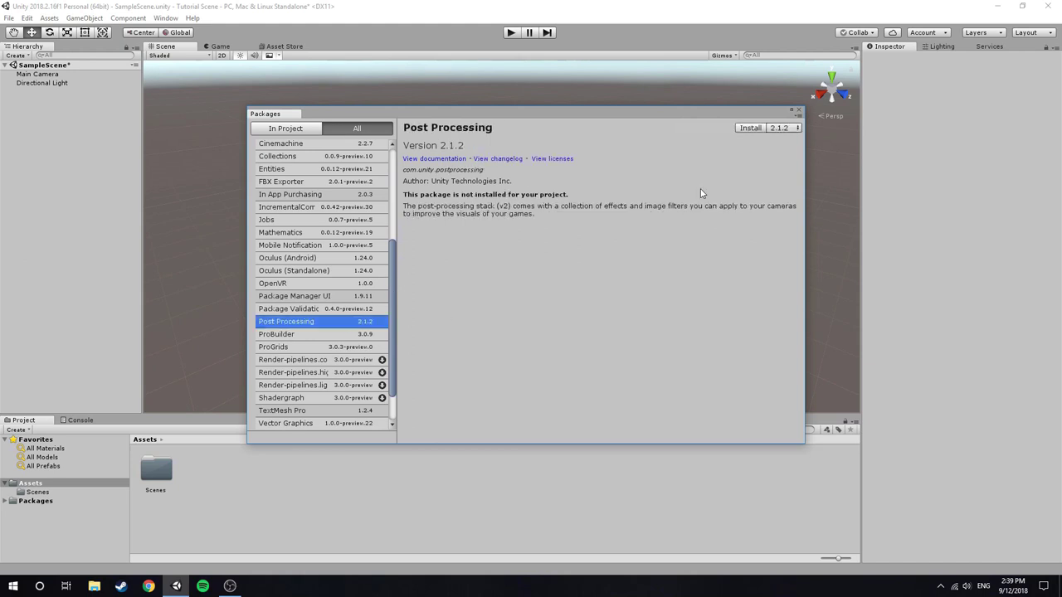
pyautogui.click(750, 128)
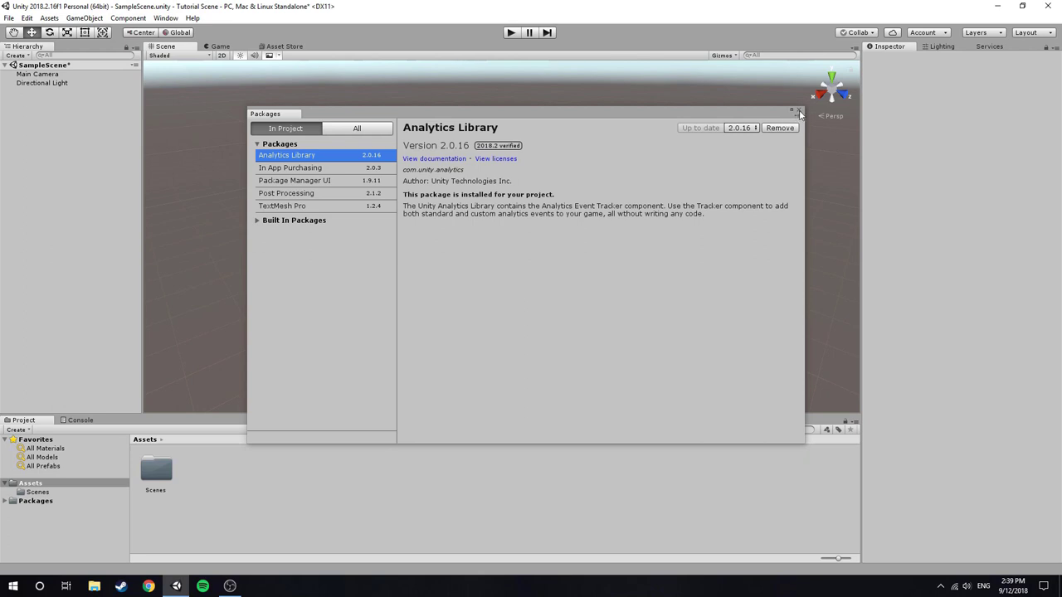
pyautogui.click(799, 112)
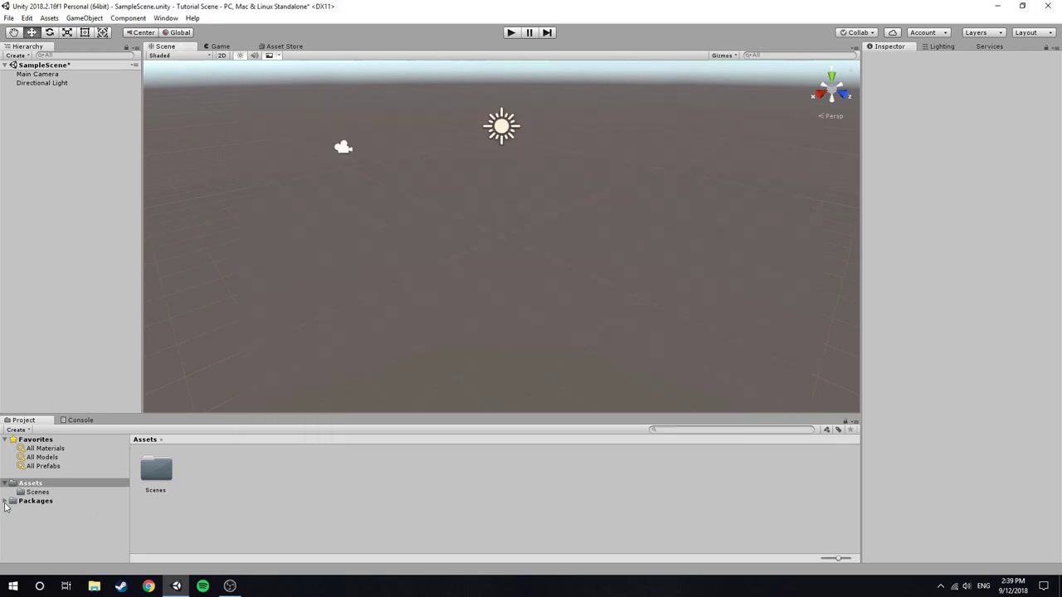
# Step: Check the contents of the Post Processing folder under Packages and return to the Assets folder
pyautogui.click(7, 502)
pyautogui.click(33, 537)
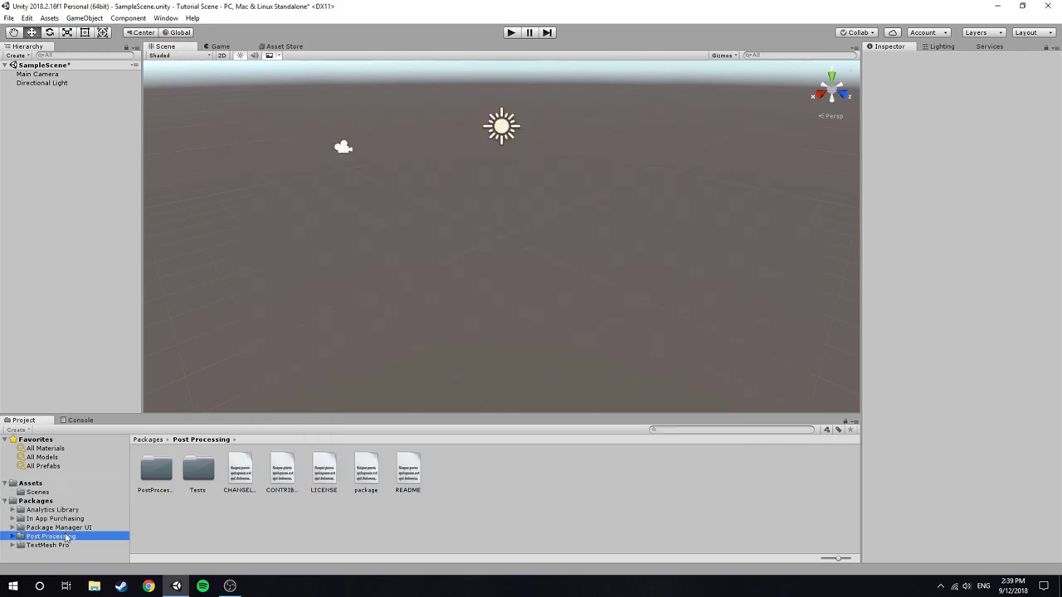
pyautogui.click(5, 501)
pyautogui.click(31, 483)
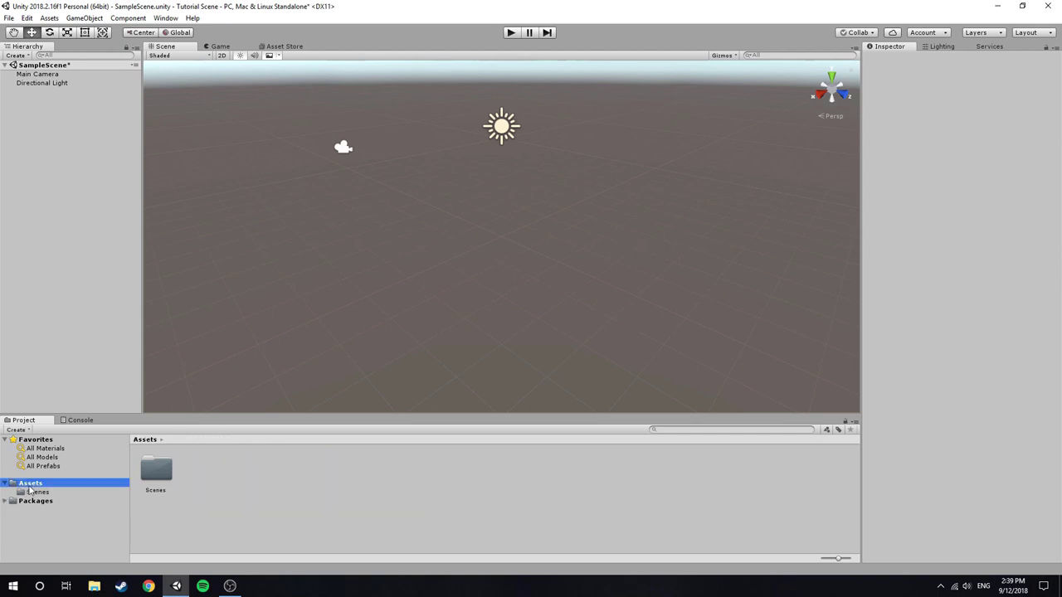
pyautogui.click(156, 470)
pyautogui.click(220, 482)
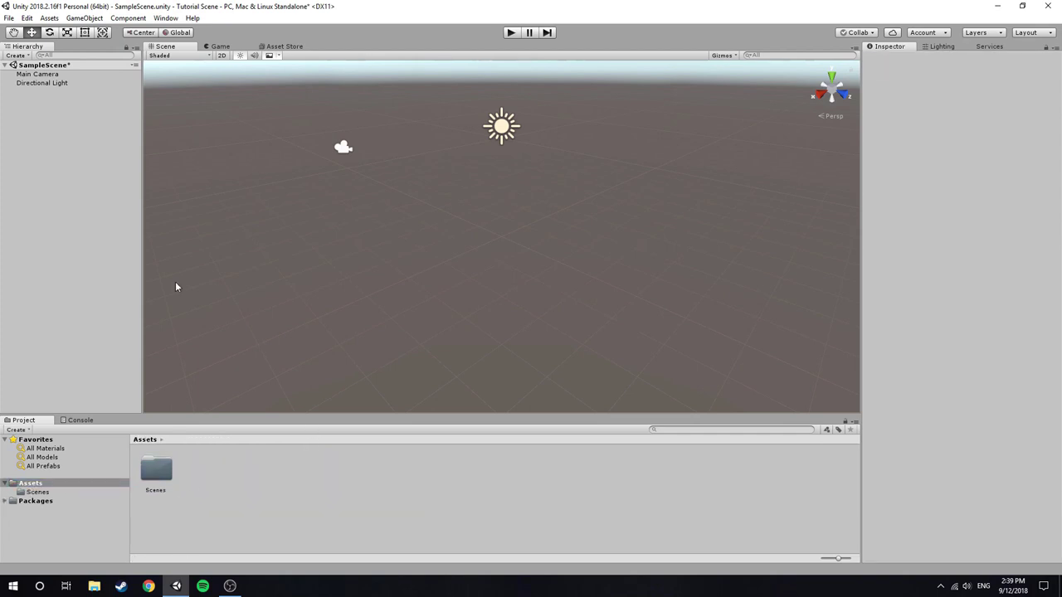
# Step: Add a Post-process Layer component to the Main Camera
pyautogui.click(36, 74)
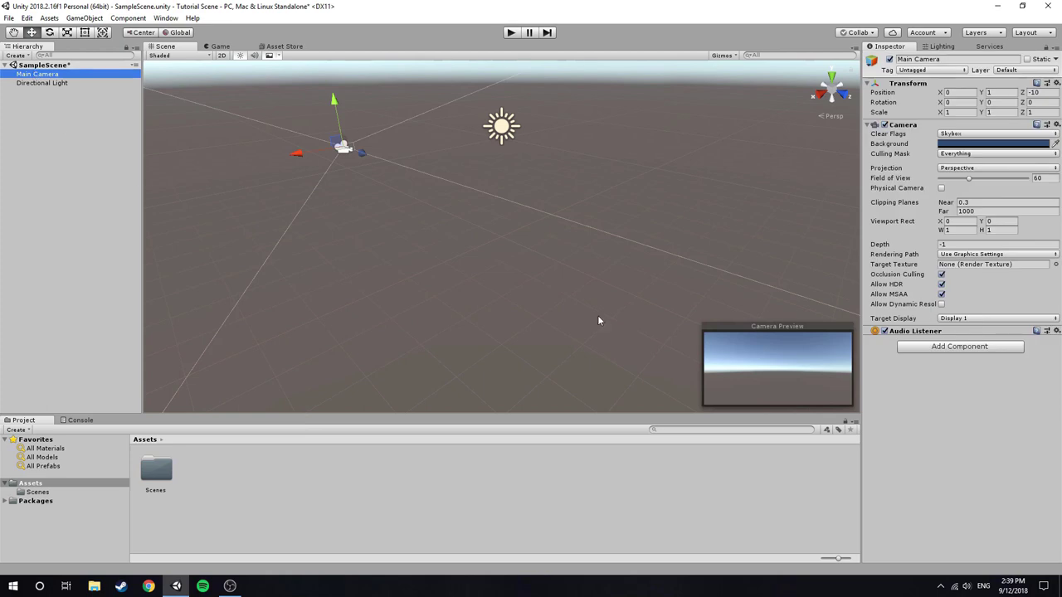
pyautogui.click(934, 347)
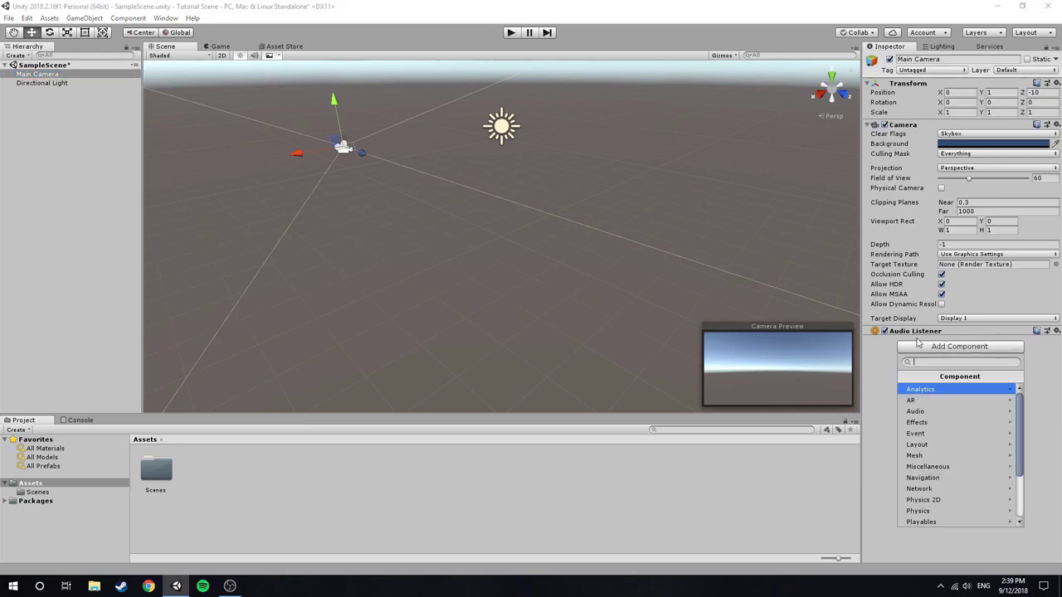
pyautogui.write('post pr')
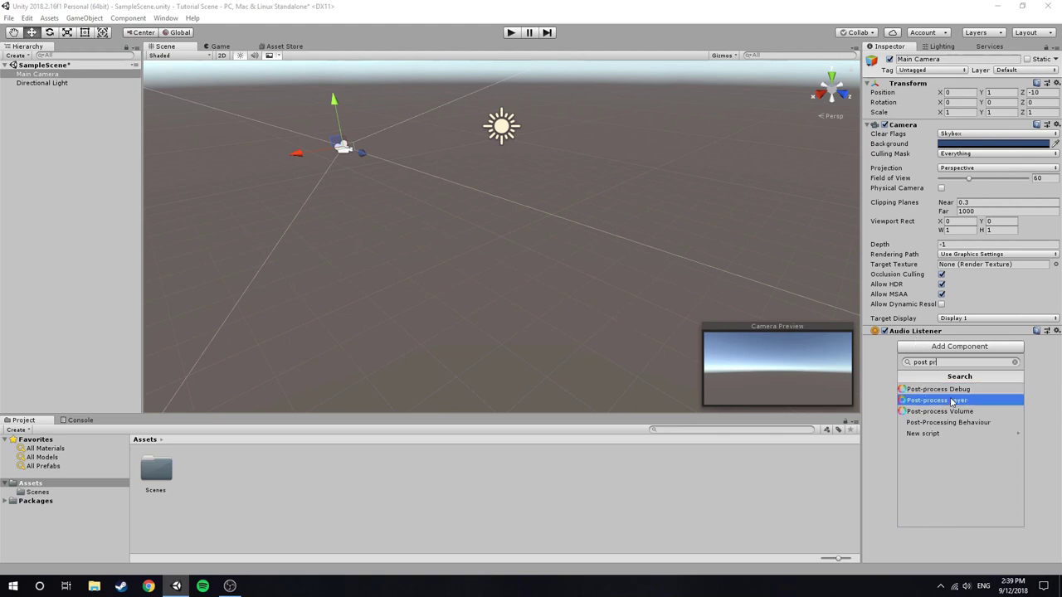
pyautogui.click(950, 402)
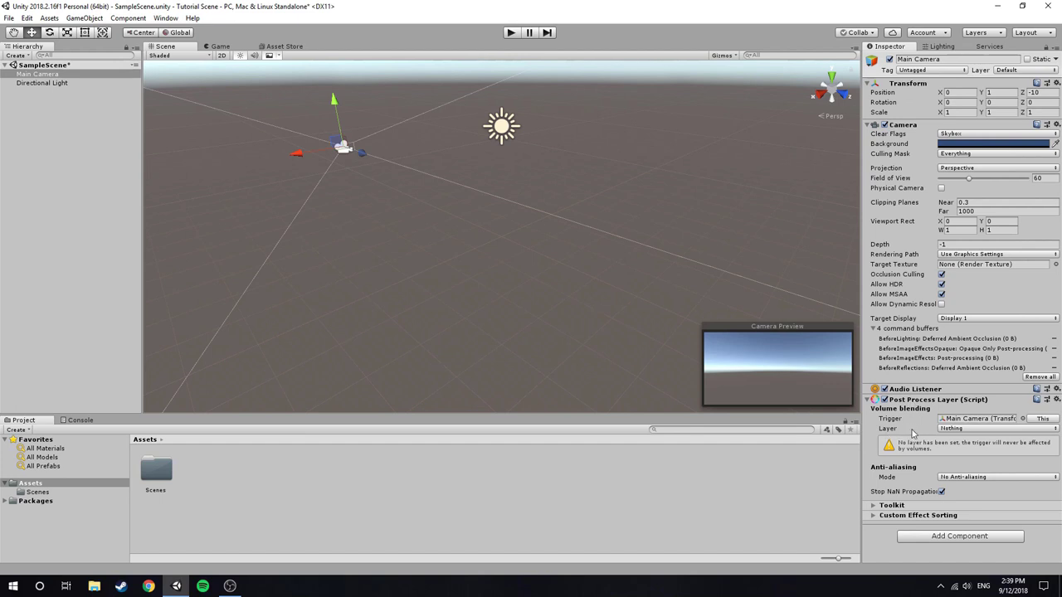
# Step: Set the Main Camera's Post-process Layer to use the PostProcessing layer and check the project's layer list
pyautogui.click(948, 429)
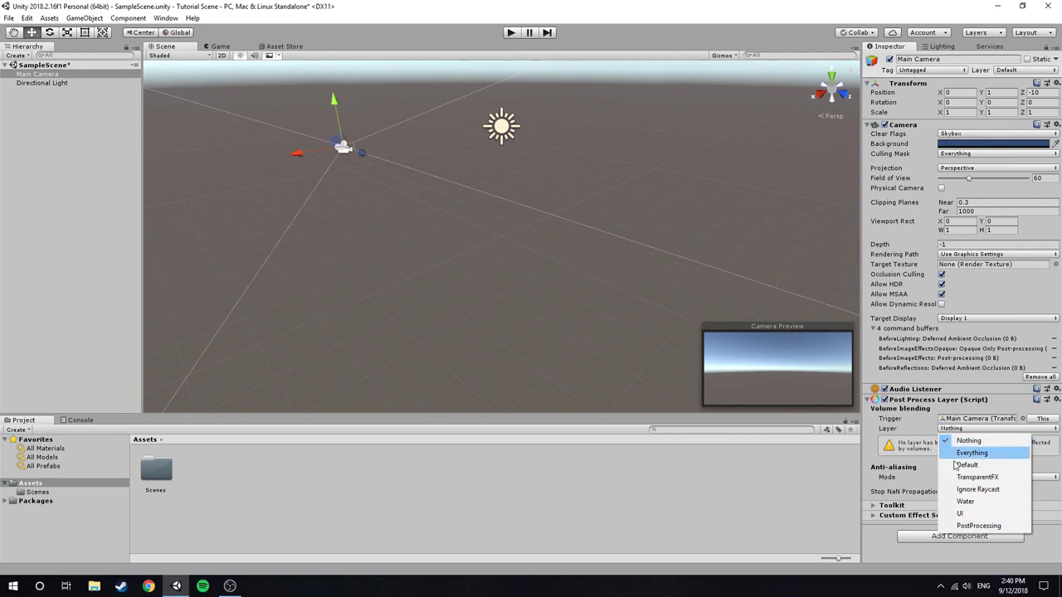
pyautogui.click(978, 526)
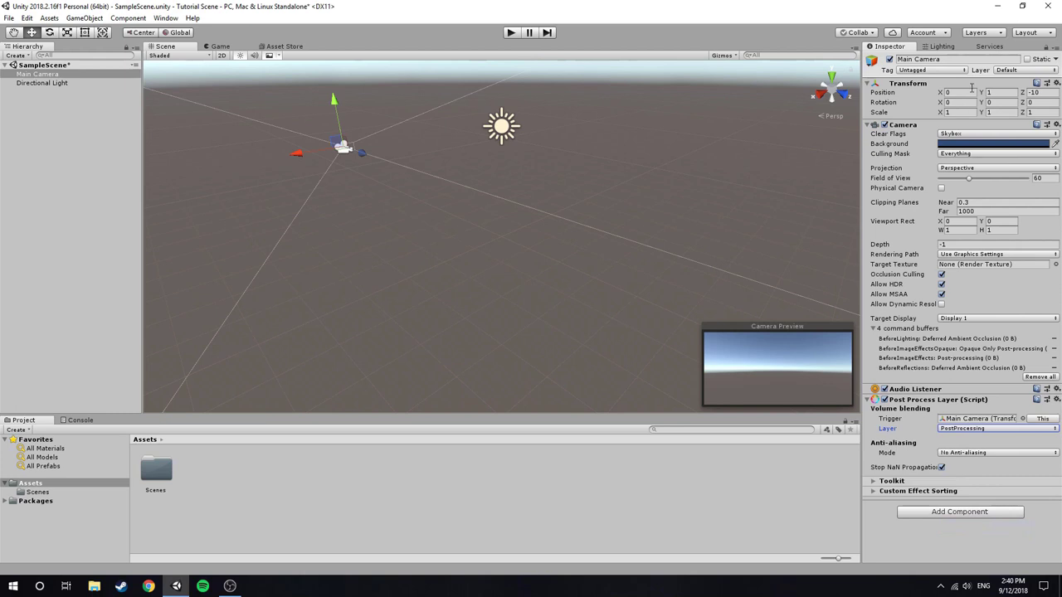
pyautogui.click(991, 35)
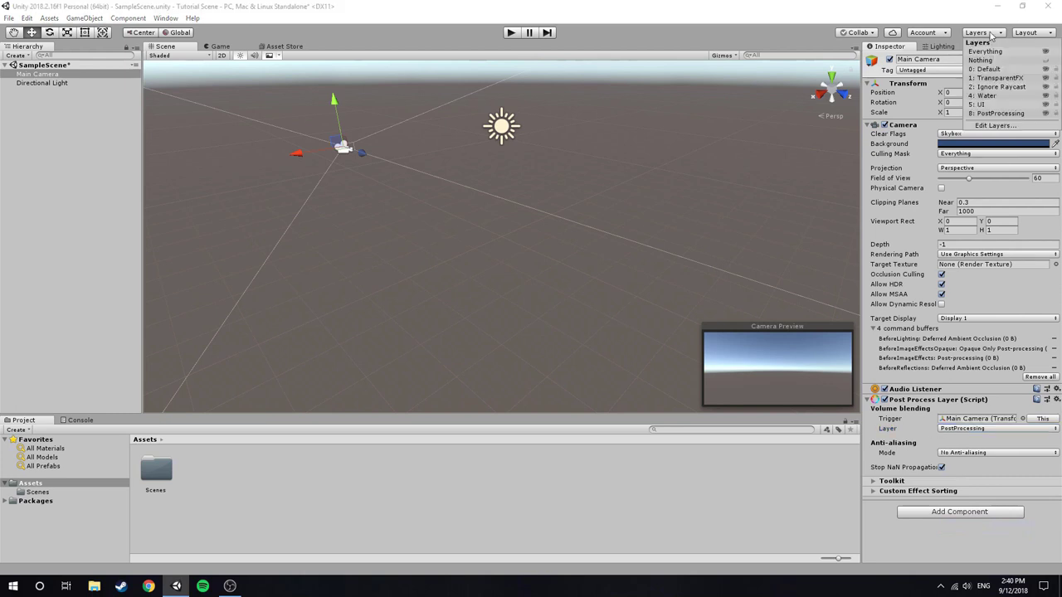
pyautogui.click(1003, 126)
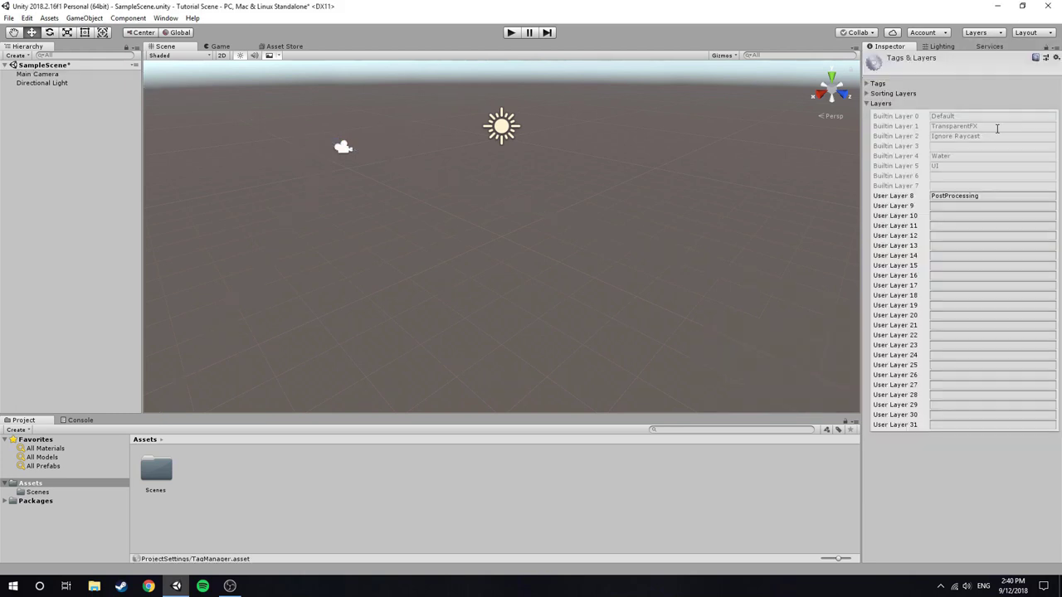
pyautogui.click(946, 206)
pyautogui.click(63, 83)
pyautogui.click(55, 74)
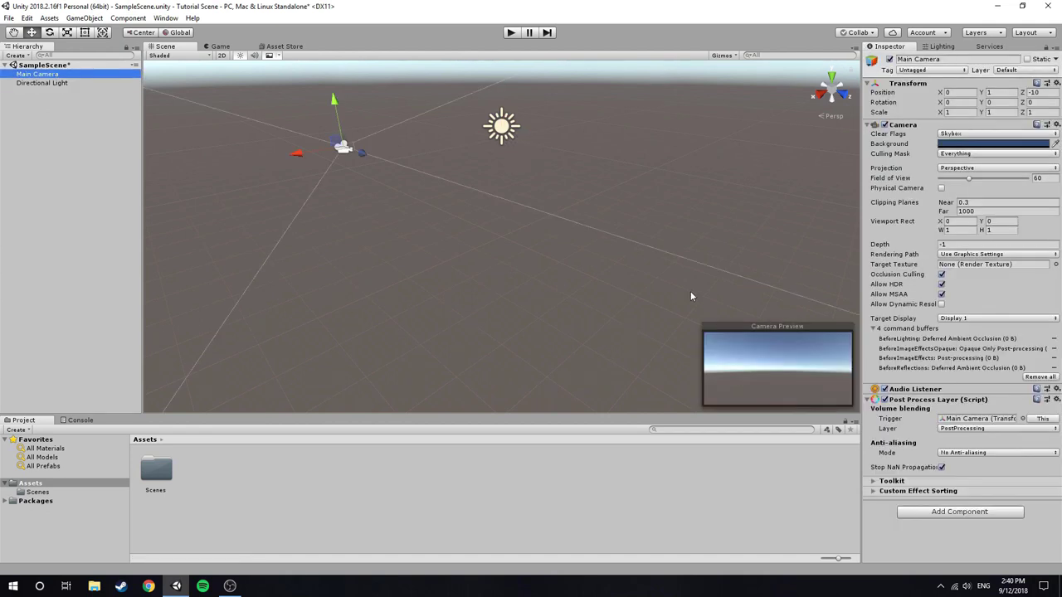
# Step: Collapse the Post Process Layer component and assign the Main Camera object to the PostProcessing layer
pyautogui.click(906, 400)
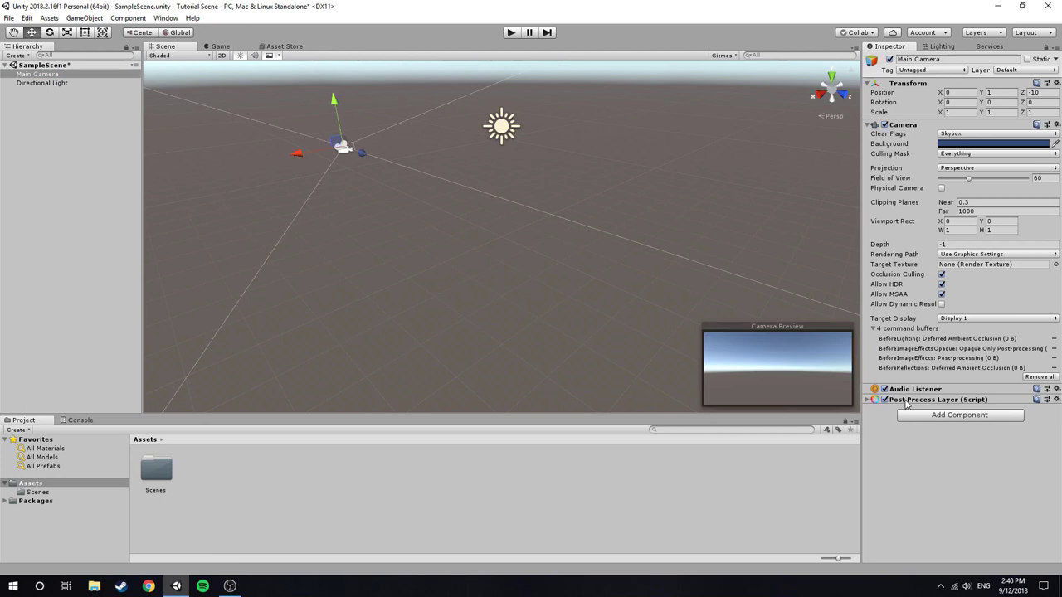
pyautogui.click(938, 401)
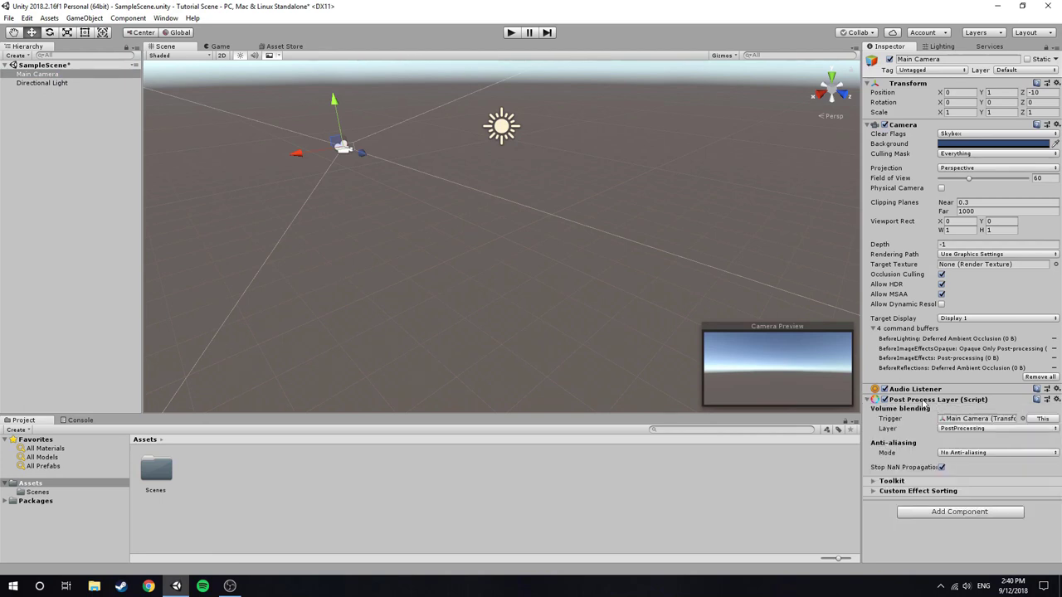
pyautogui.click(924, 402)
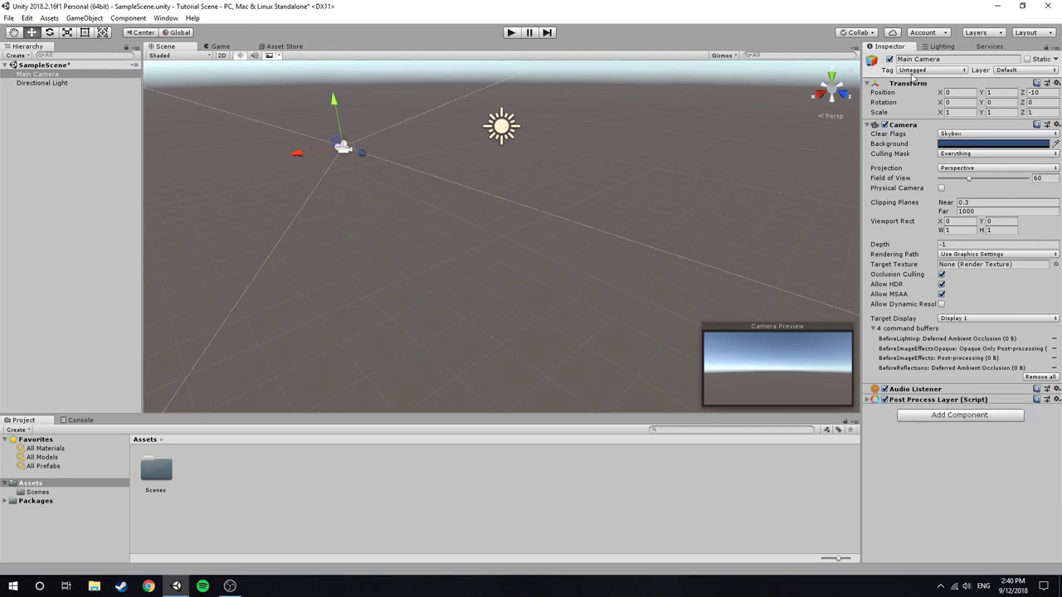
pyautogui.click(1004, 73)
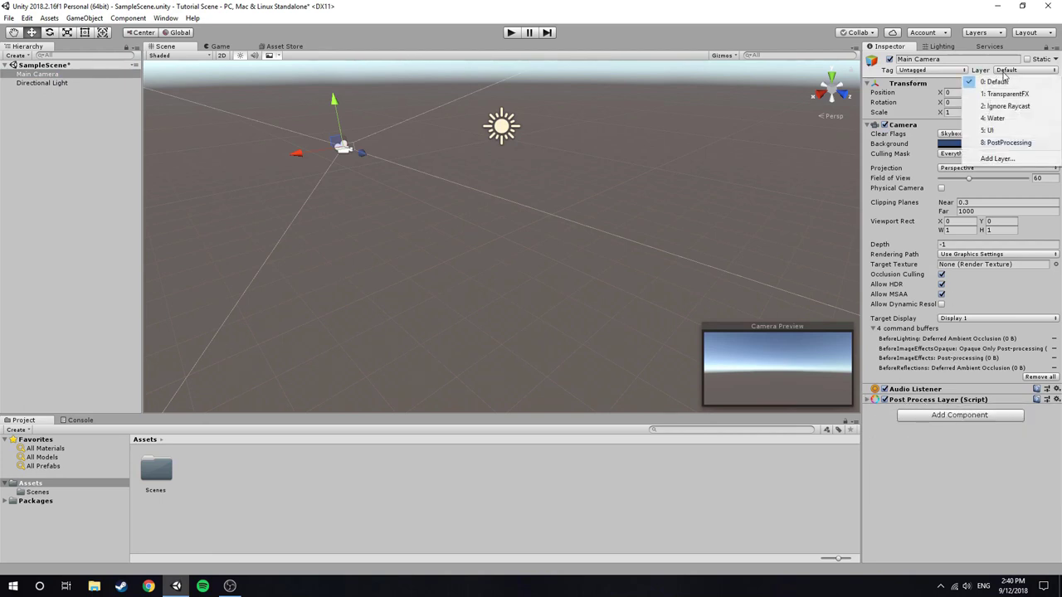
pyautogui.click(1005, 145)
pyautogui.click(417, 214)
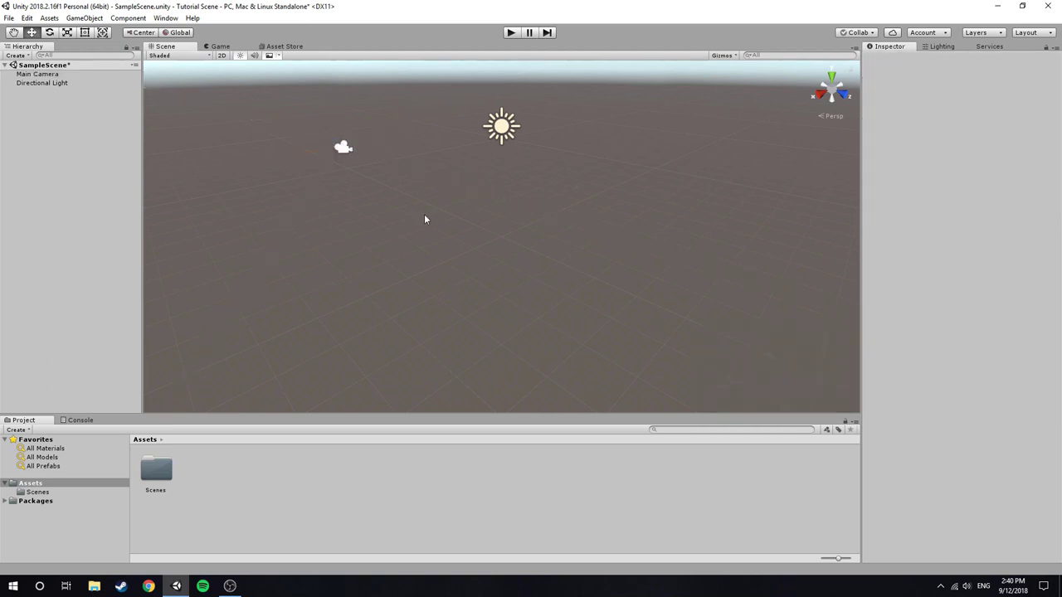
# Step: Create an empty game object named Post Vol and add a Post-process Volume component to it
pyautogui.click(84, 18)
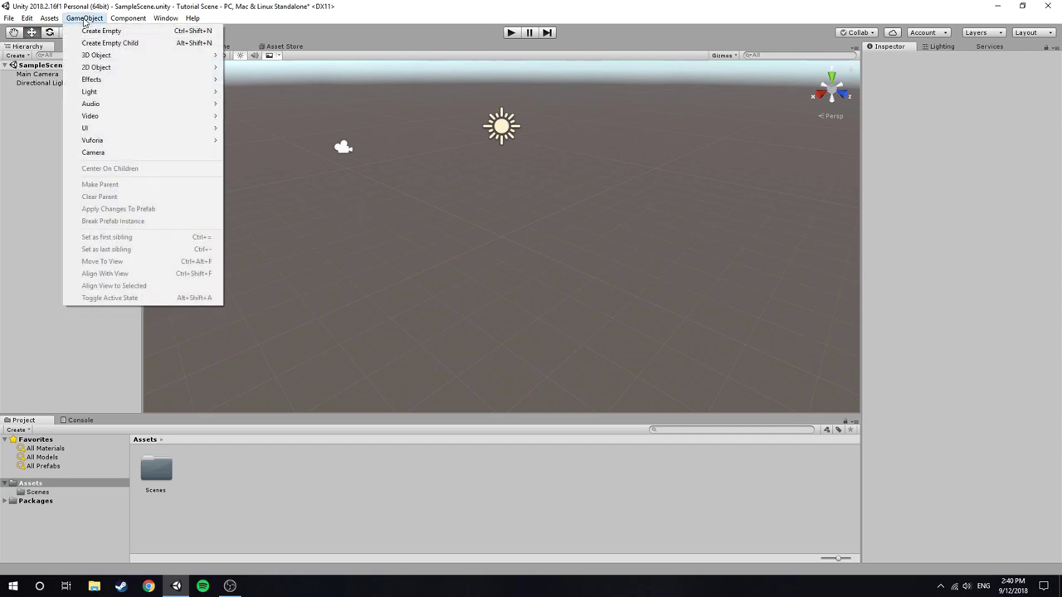
pyautogui.click(99, 31)
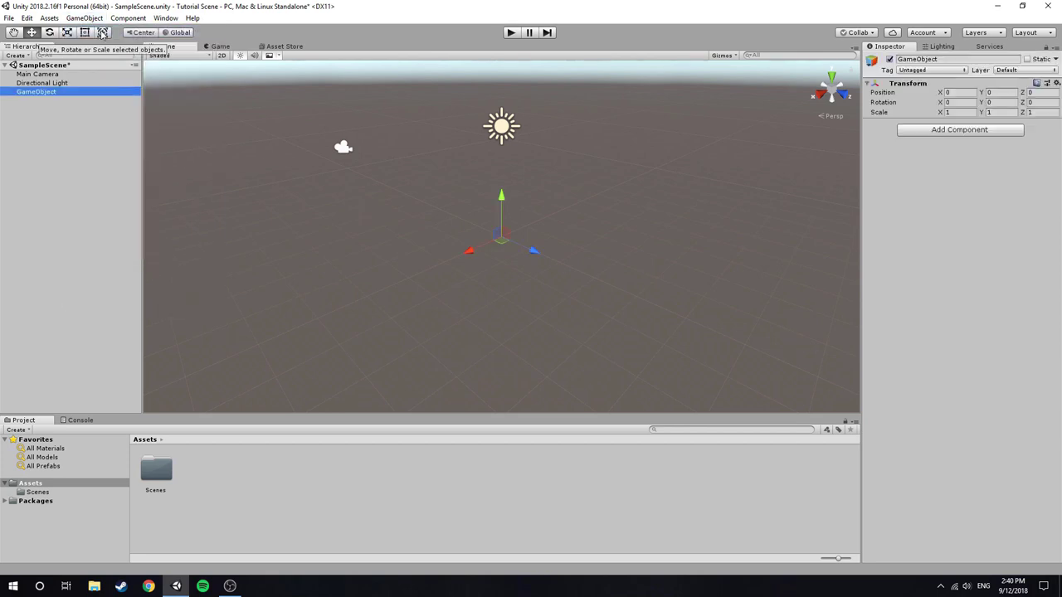
pyautogui.click(941, 60)
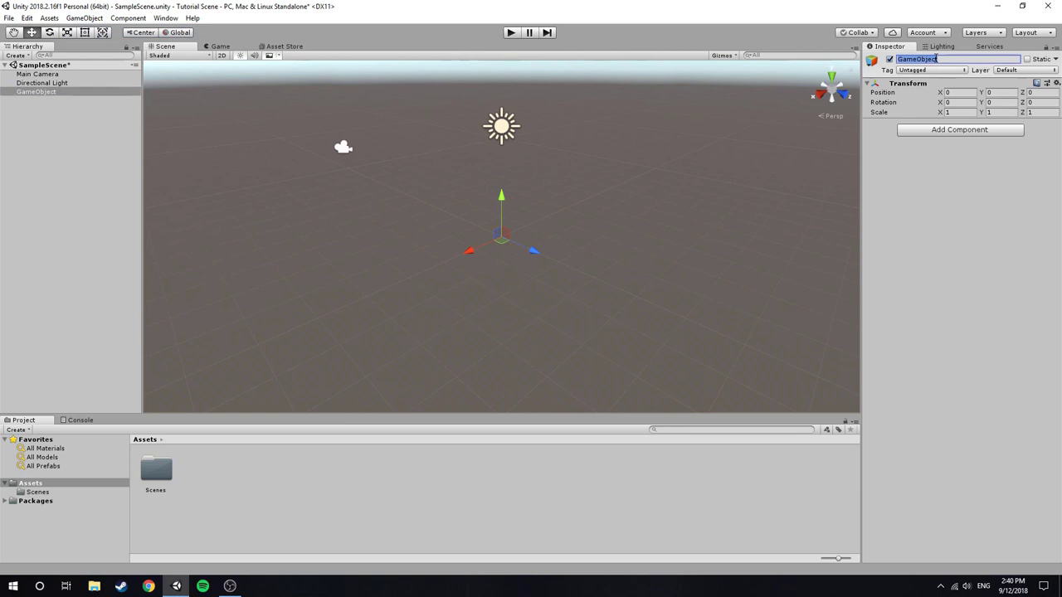
pyautogui.write('Post Vol')
pyautogui.press('Return')
pyautogui.click(930, 131)
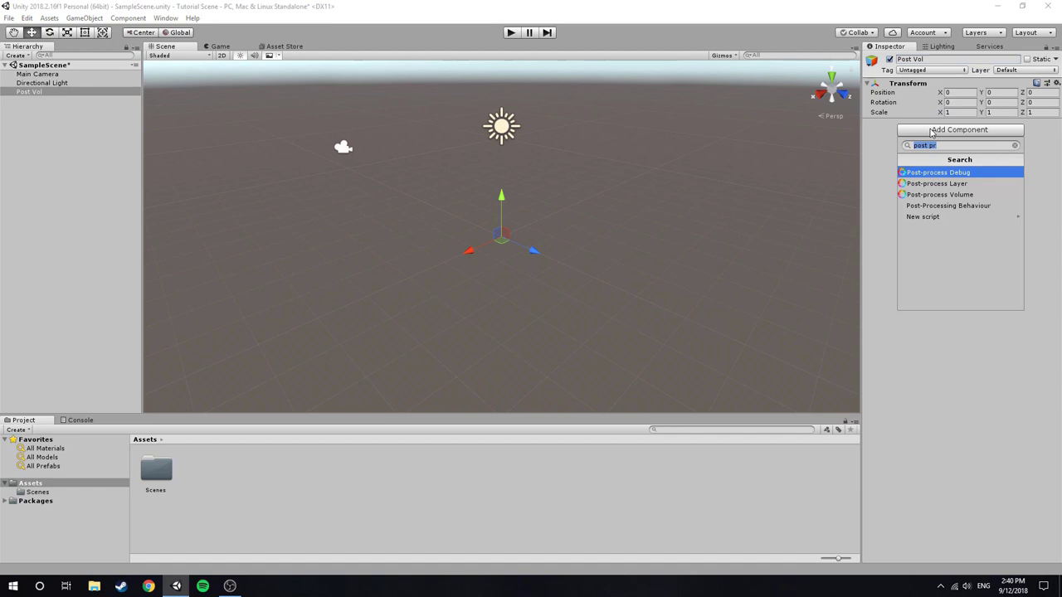
pyautogui.click(942, 197)
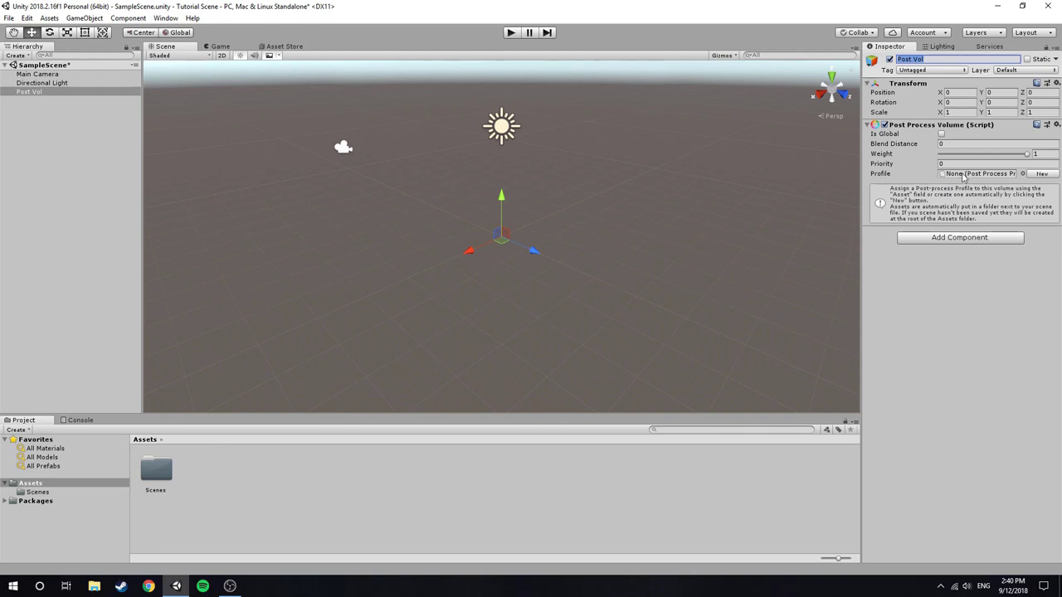
# Step: Create a post-processing profile named Test in the Assets folder and assign it to Post Vol's volume
pyautogui.click(278, 482)
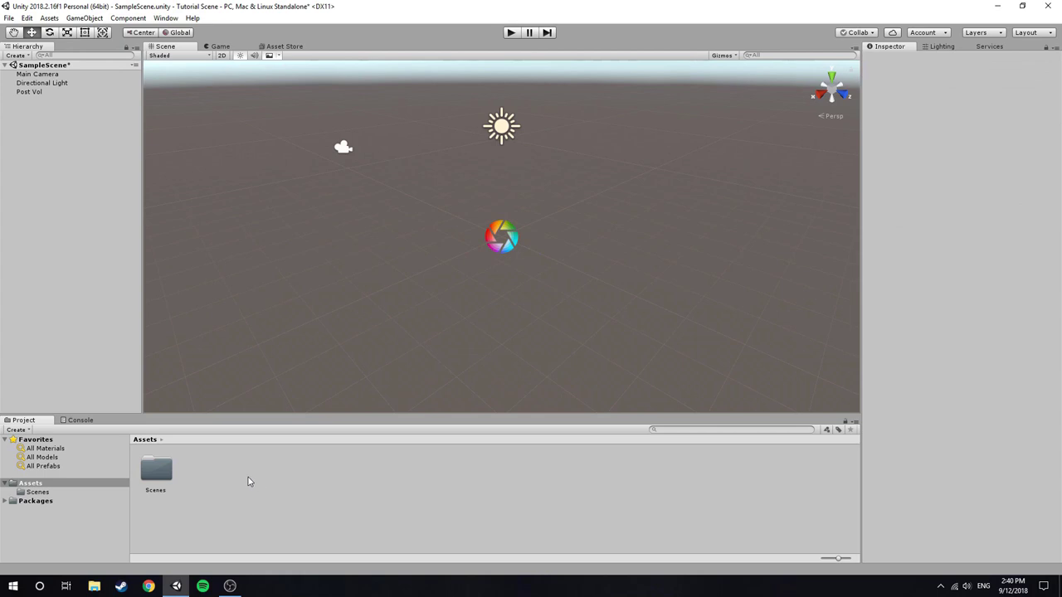
pyautogui.rightClick(248, 482)
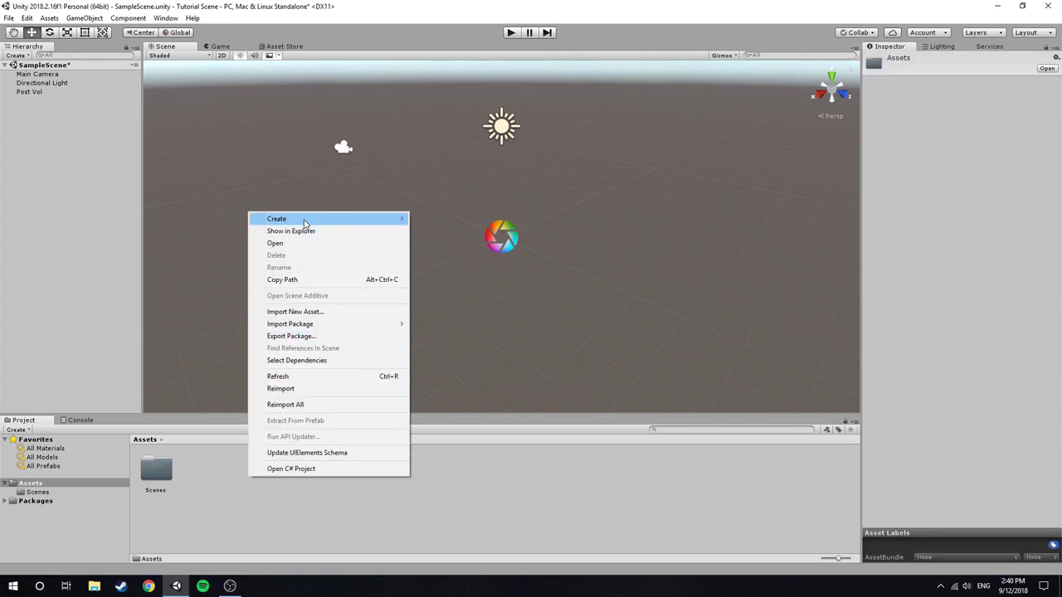
pyautogui.moveTo(304, 223)
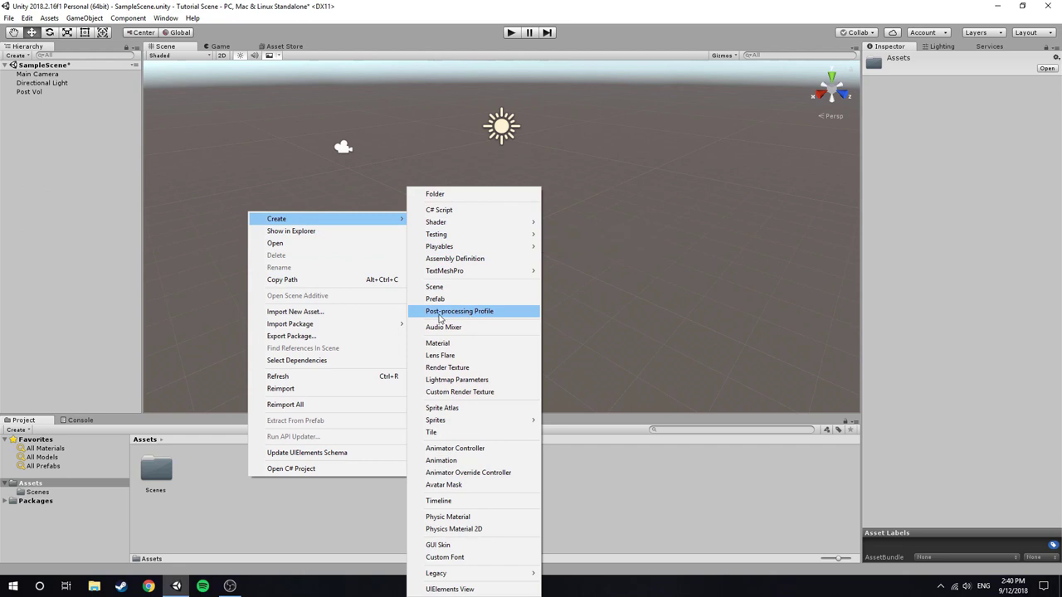
pyautogui.click(490, 312)
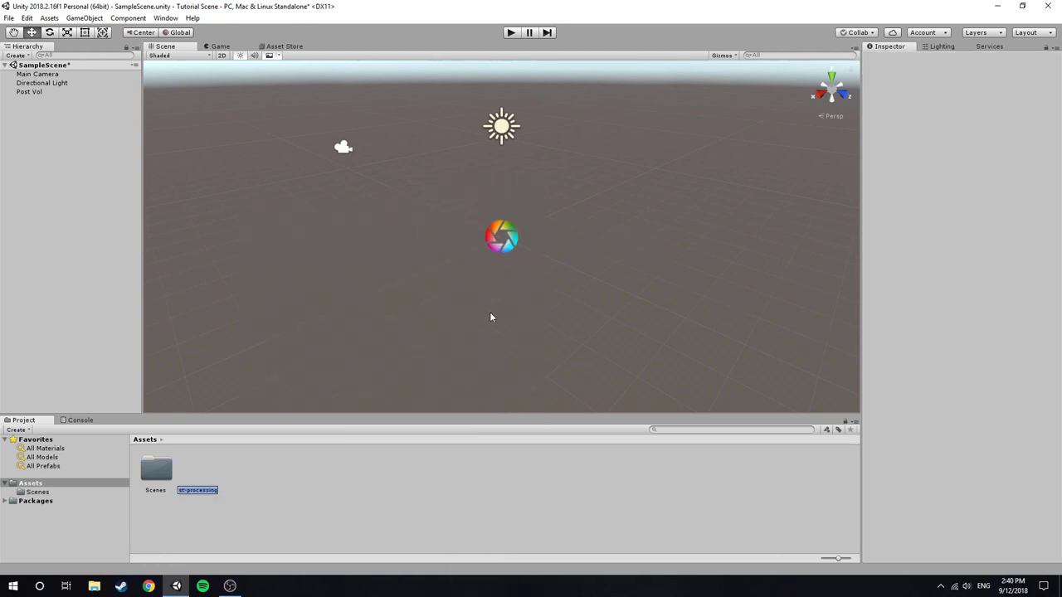
pyautogui.write('Tex')
pyautogui.press('Return')
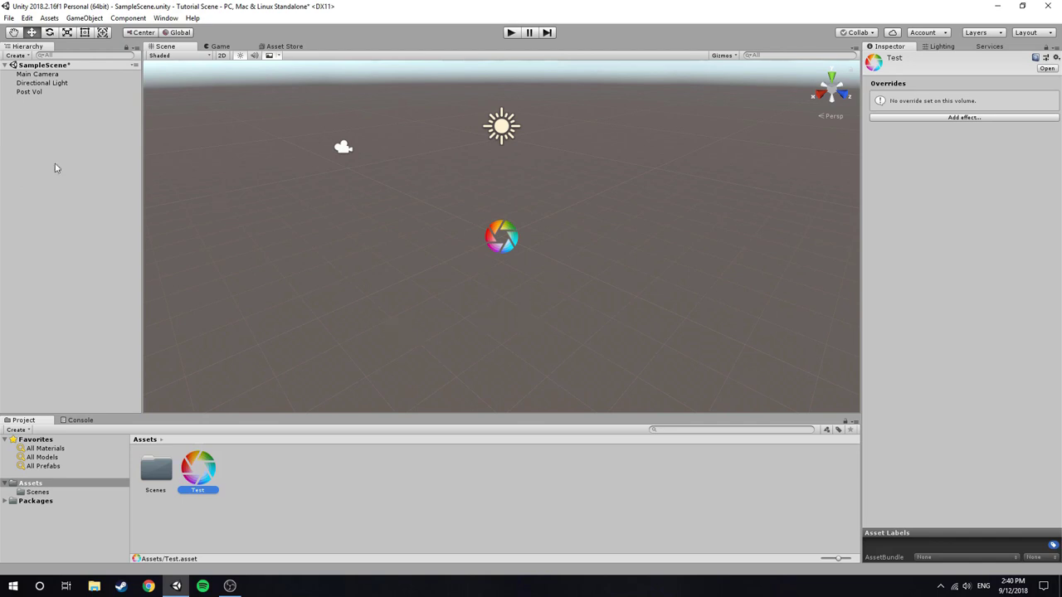
pyautogui.click(30, 93)
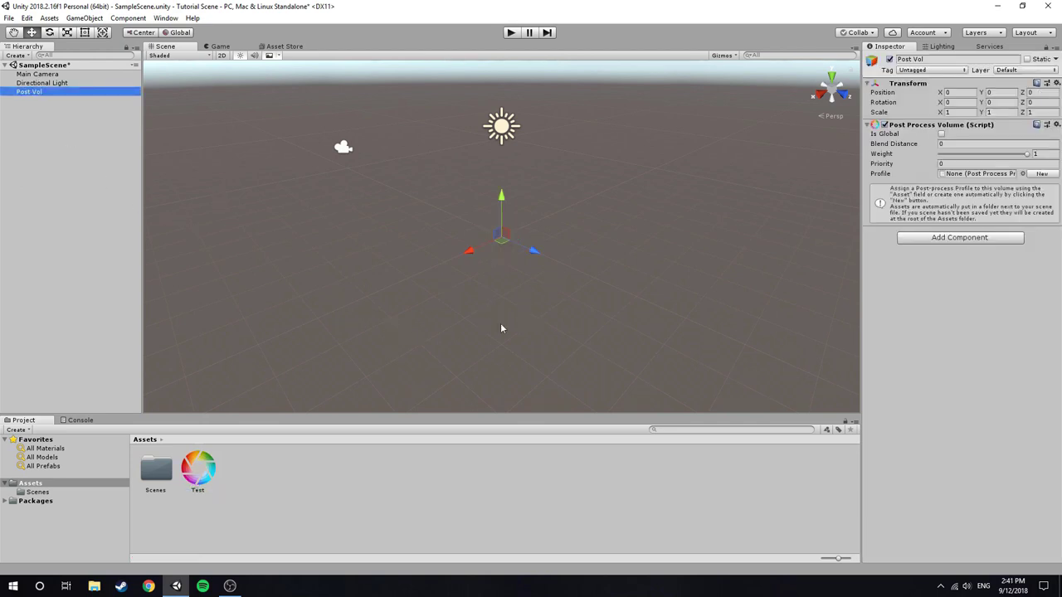
pyautogui.moveTo(204, 479)
pyautogui.mouseDown()
pyautogui.moveTo(249, 434)
pyautogui.moveTo(957, 179)
pyautogui.mouseUp()
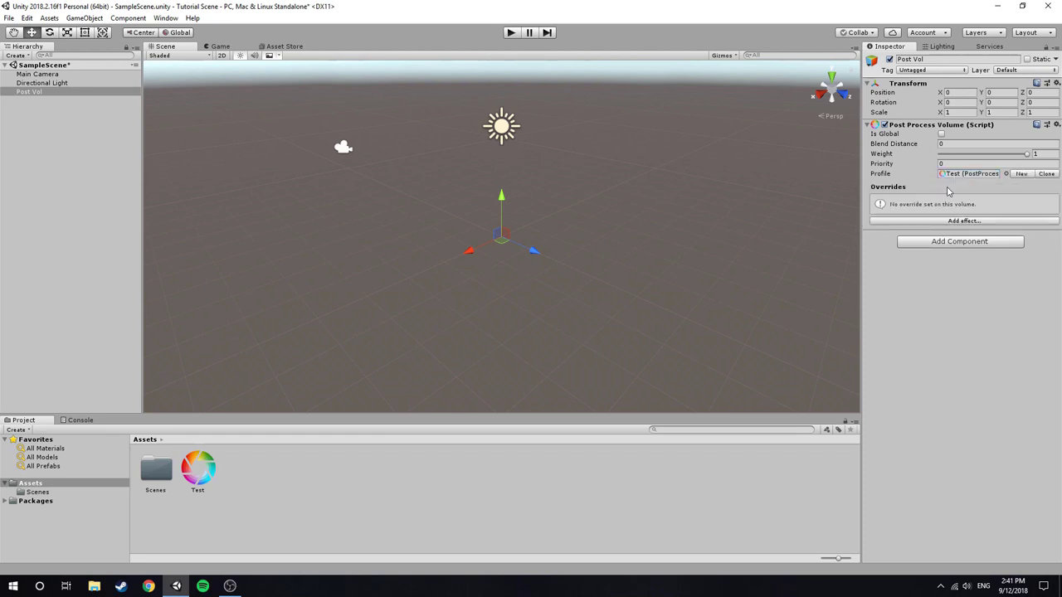
# Step: Add a Box Collider to Post Vol and make it a trigger
pyautogui.click(941, 241)
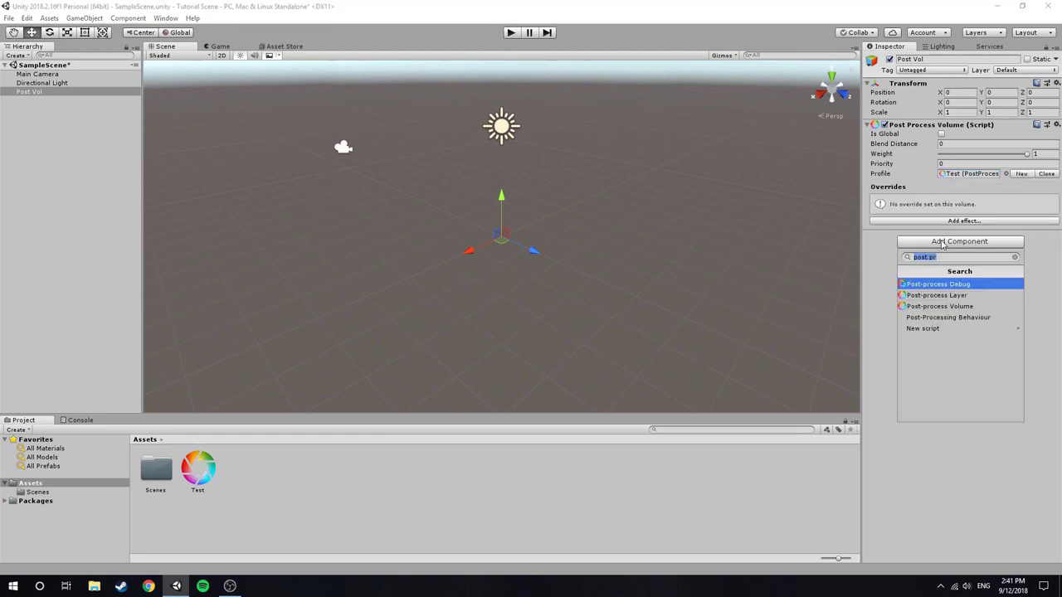
pyautogui.write('box')
pyautogui.press('Return')
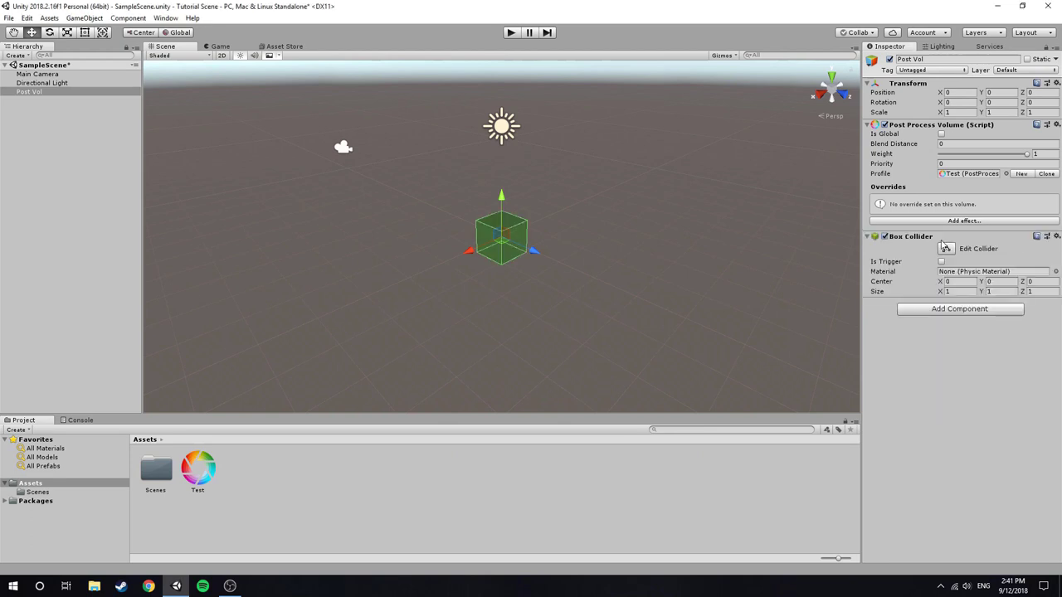
pyautogui.click(942, 261)
# Step: Inspect the Main Camera in relation to the volume box and make Post Vol's Post Process Volume global
pyautogui.moveTo(336, 236); pyautogui.dragTo(329, 209, button='right')
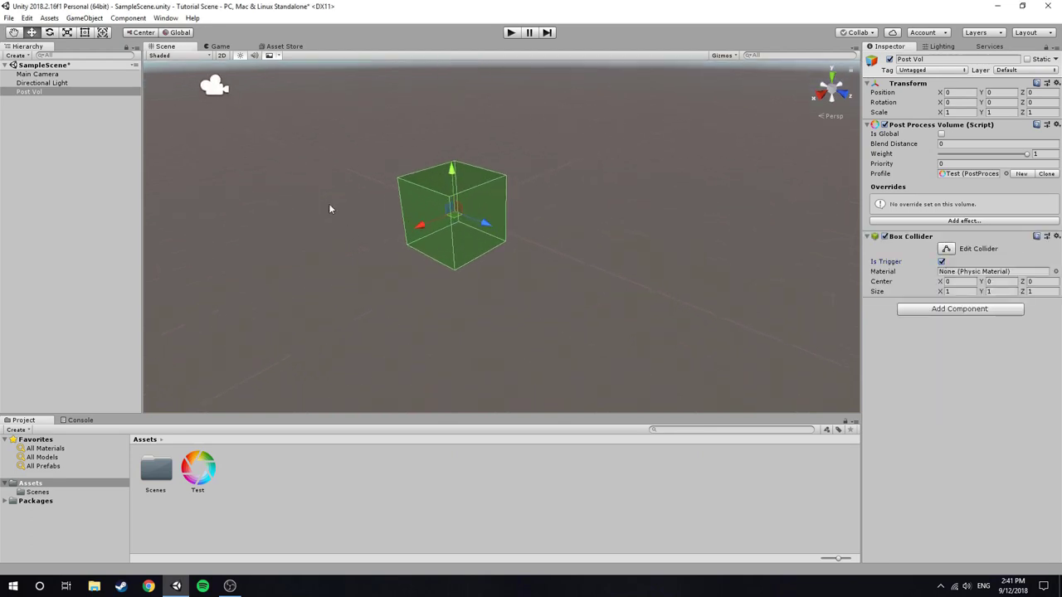
pyautogui.click(214, 88)
pyautogui.moveTo(214, 88); pyautogui.dragTo(523, 200, button='right')
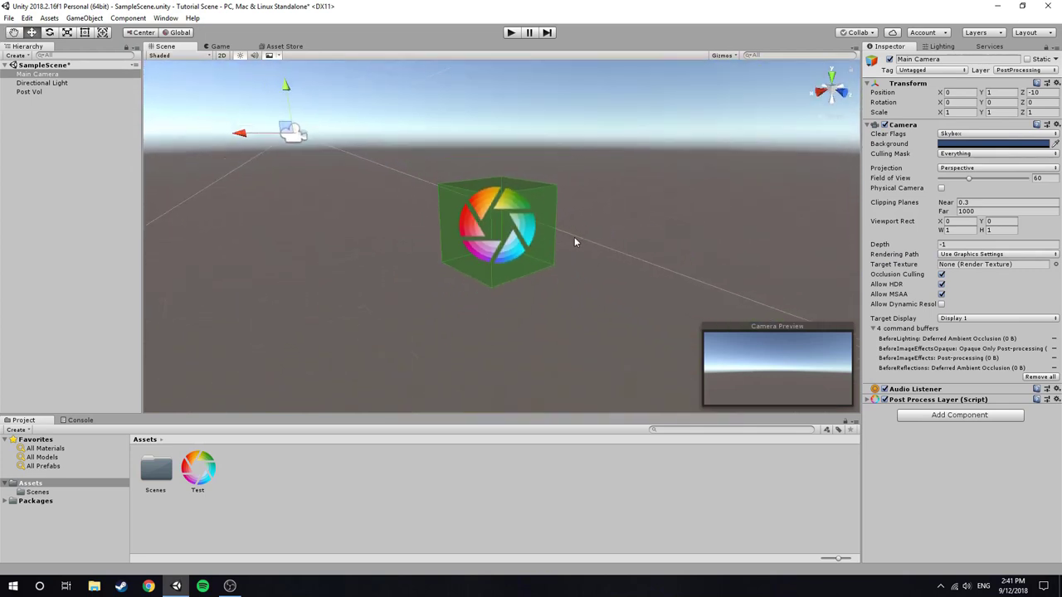
pyautogui.click(553, 277)
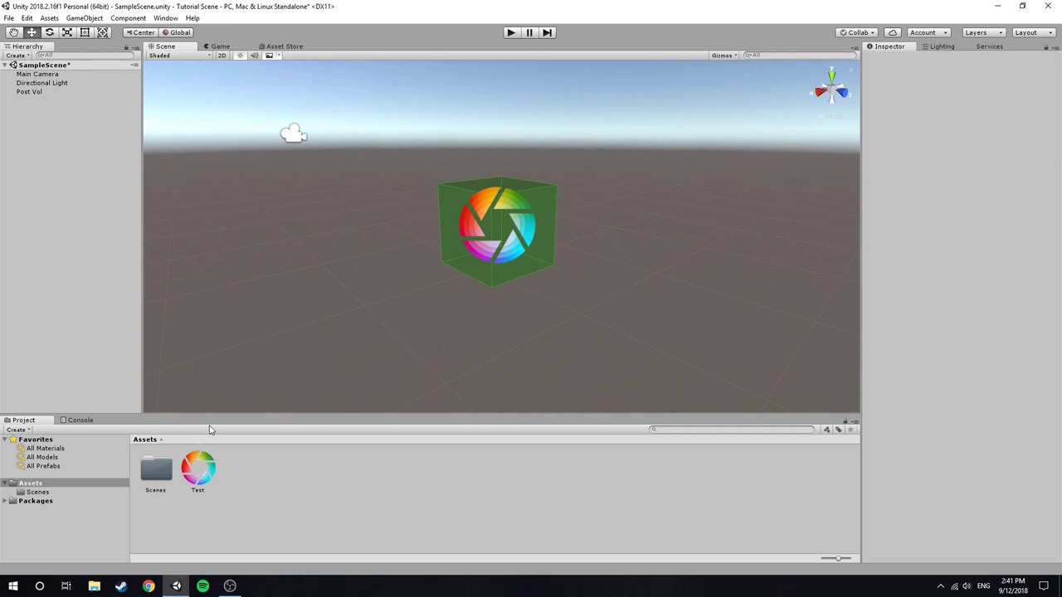
pyautogui.click(44, 93)
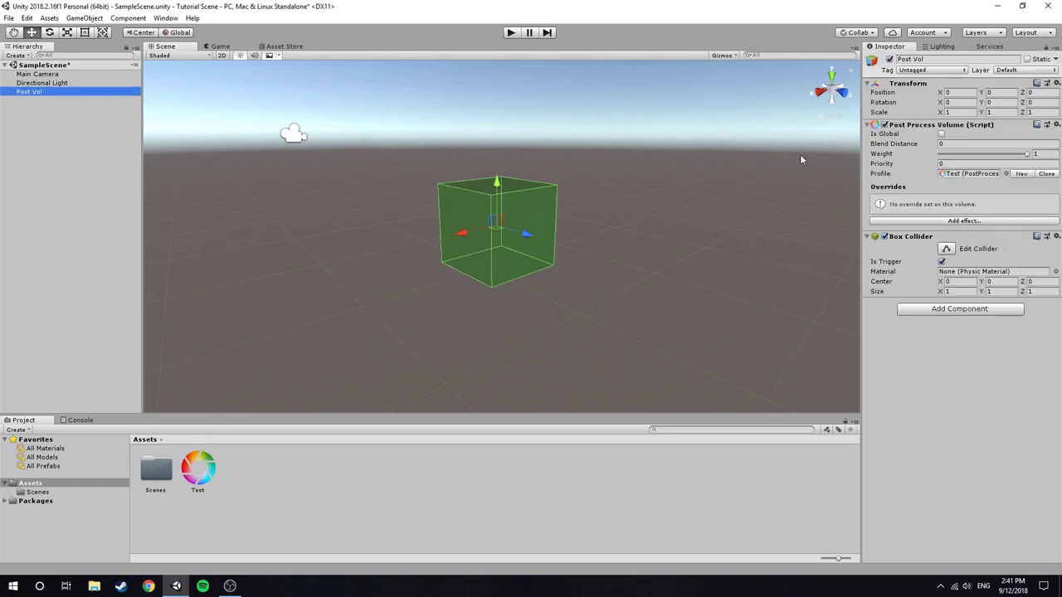
pyautogui.click(941, 134)
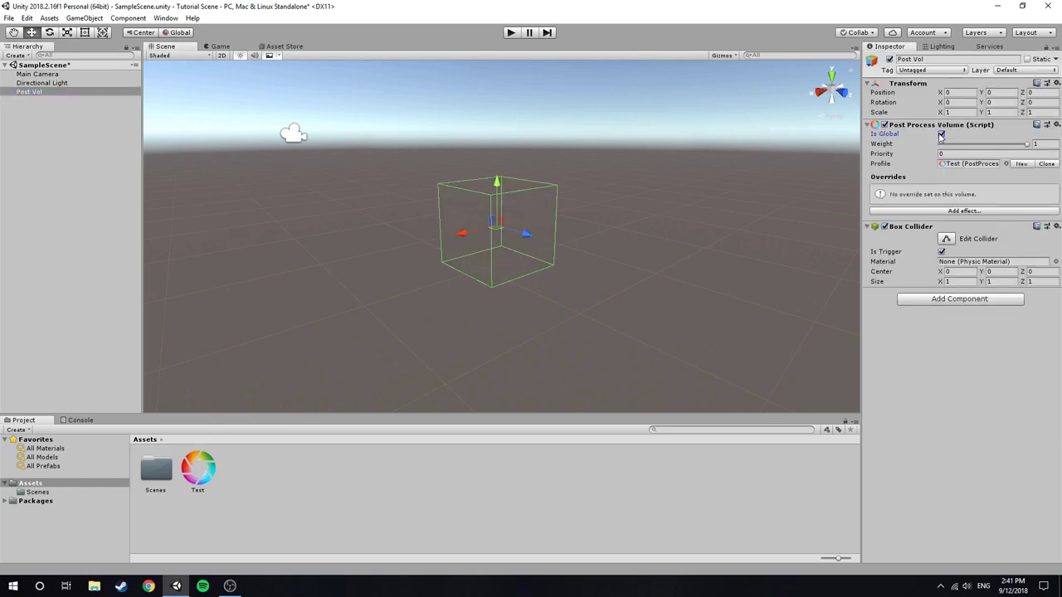
pyautogui.keyDown('alt'); pyautogui.moveTo(531, 274); pyautogui.dragTo(516, 234); pyautogui.keyUp('alt')
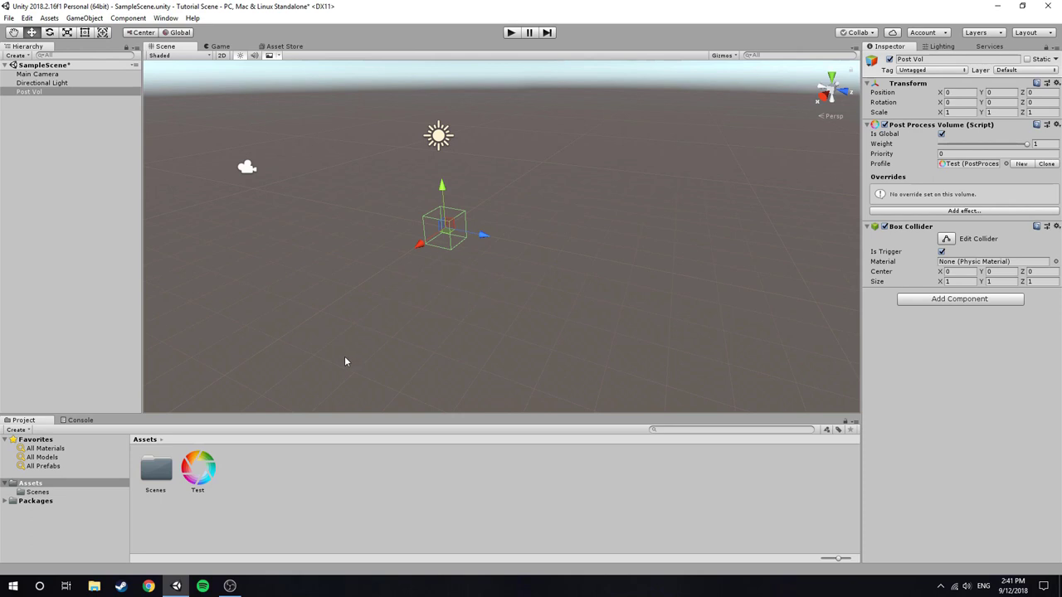
# Step: Add a Color Grading effect to the Test profile and expand its settings
pyautogui.click(201, 470)
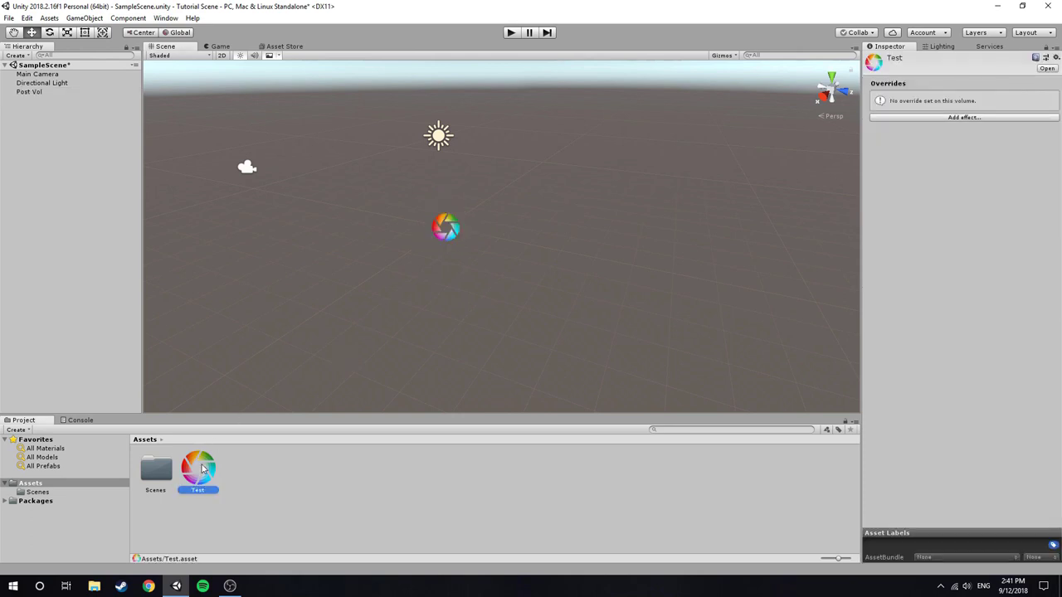
pyautogui.click(960, 119)
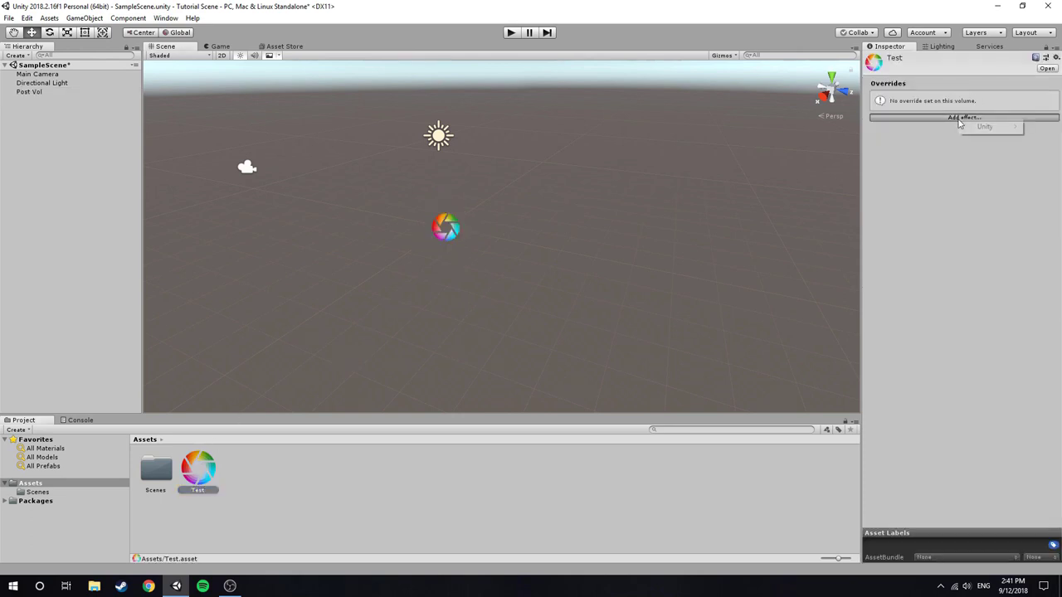
pyautogui.moveTo(996, 126)
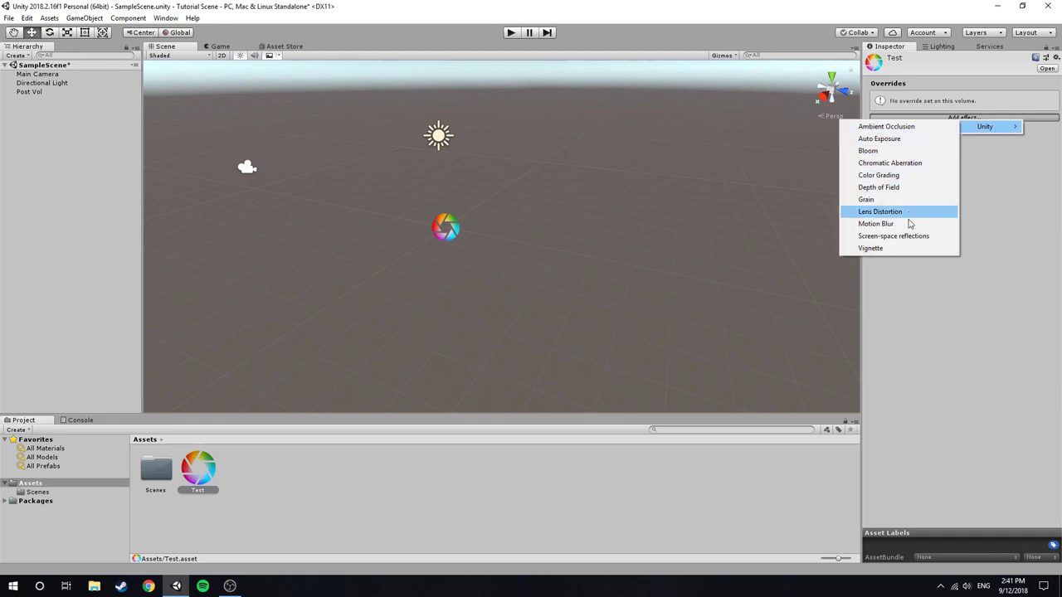
pyautogui.click(881, 176)
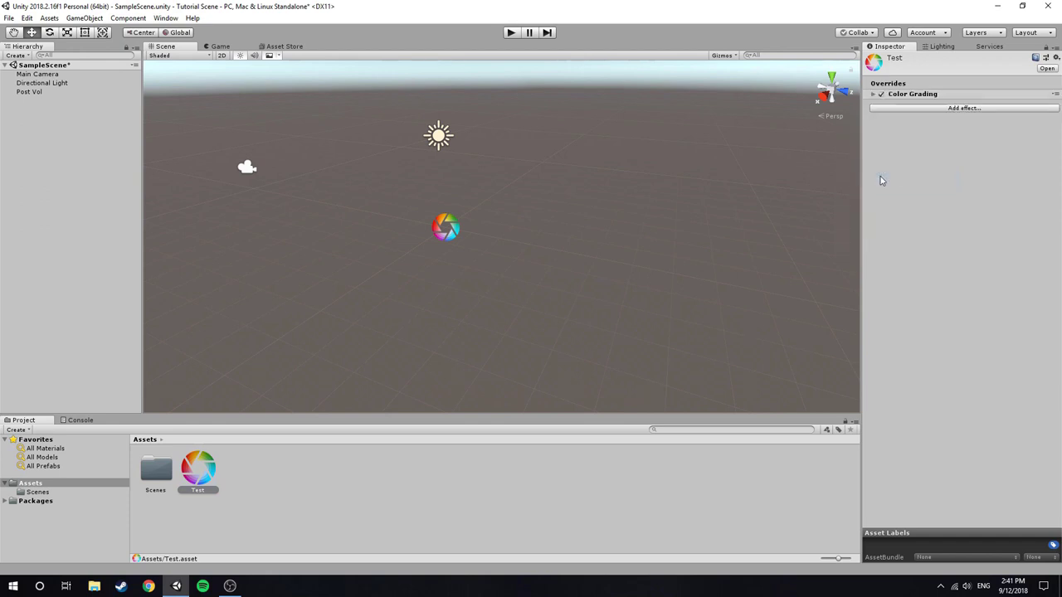
pyautogui.click(877, 99)
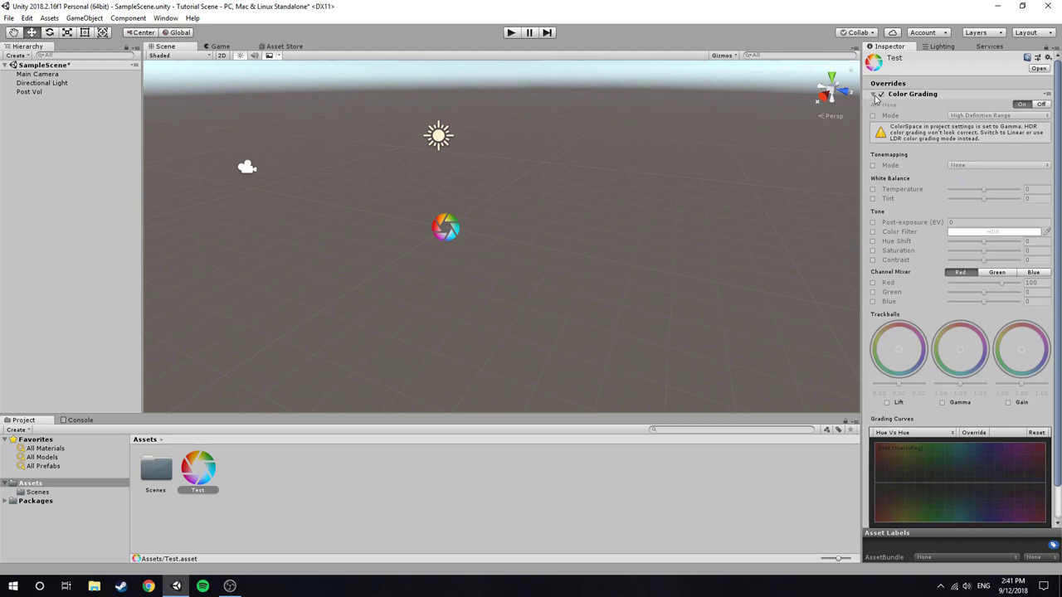
# Step: Enable the Color Grading overrides for both modes, temperature, tint, post-exposure, color filter, hue shift, saturation and contrast in the Test profile
pyautogui.click(873, 116)
pyautogui.click(873, 165)
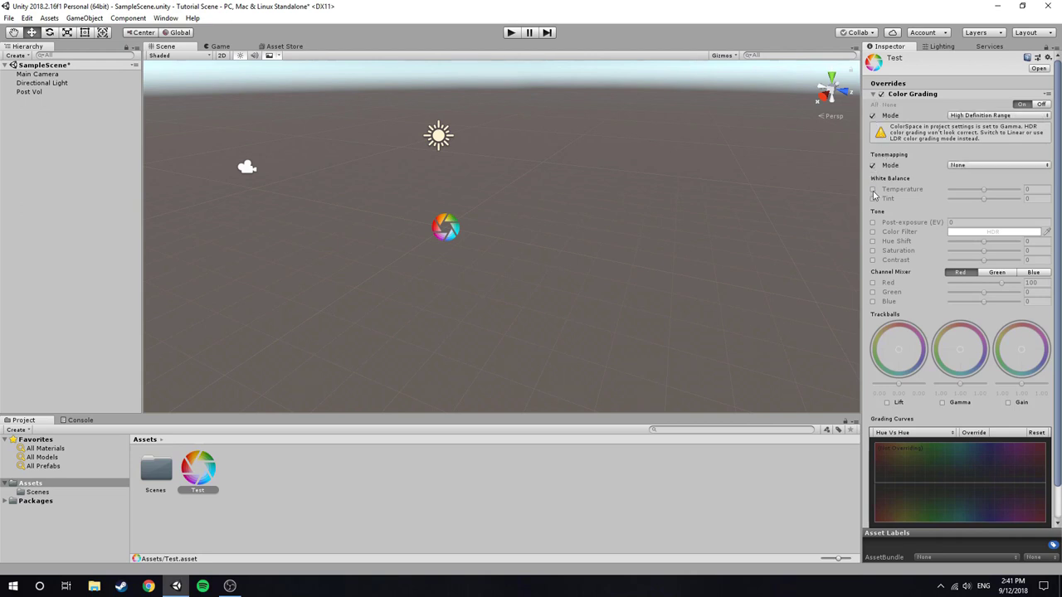
pyautogui.click(872, 189)
pyautogui.click(872, 198)
pyautogui.click(872, 222)
pyautogui.click(871, 240)
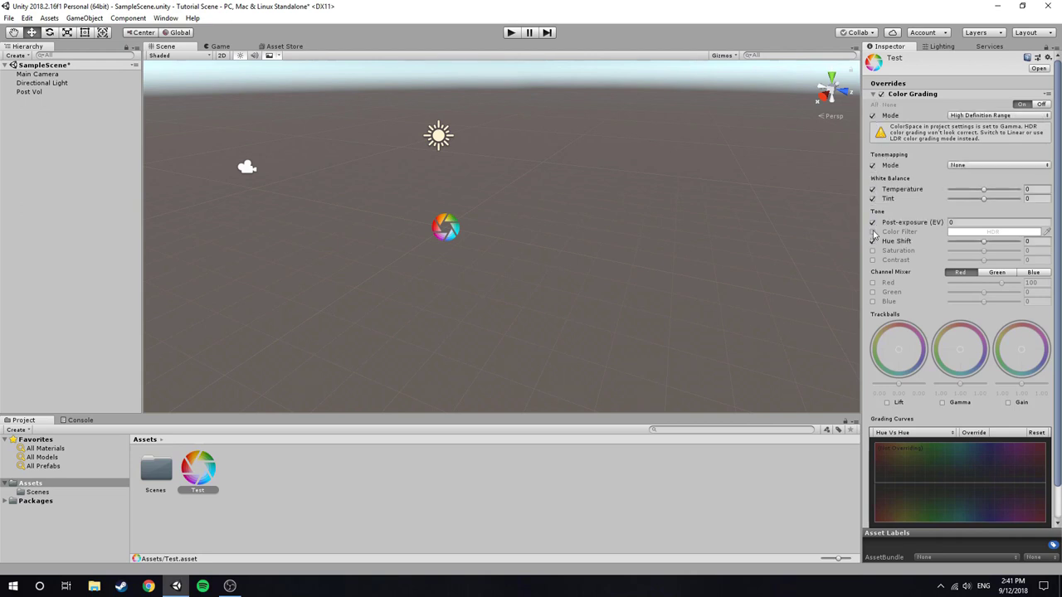
pyautogui.click(872, 231)
pyautogui.click(872, 250)
pyautogui.click(872, 260)
# Step: Assign Post Vol to the PostProcessing layer and show the scene through the game camera
pyautogui.click(38, 100)
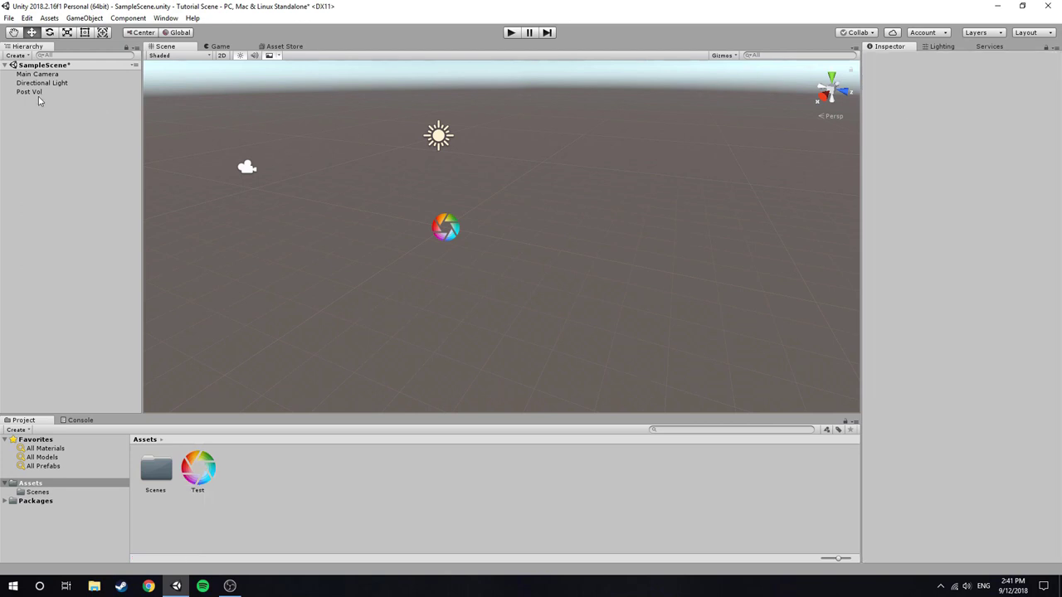
pyautogui.click(31, 93)
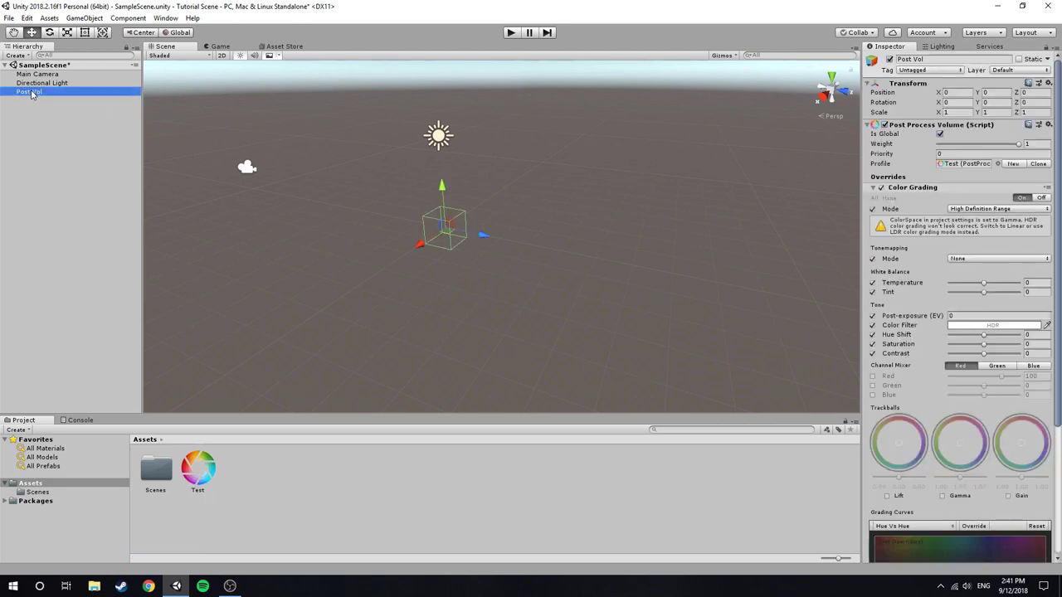
pyautogui.click(1000, 70)
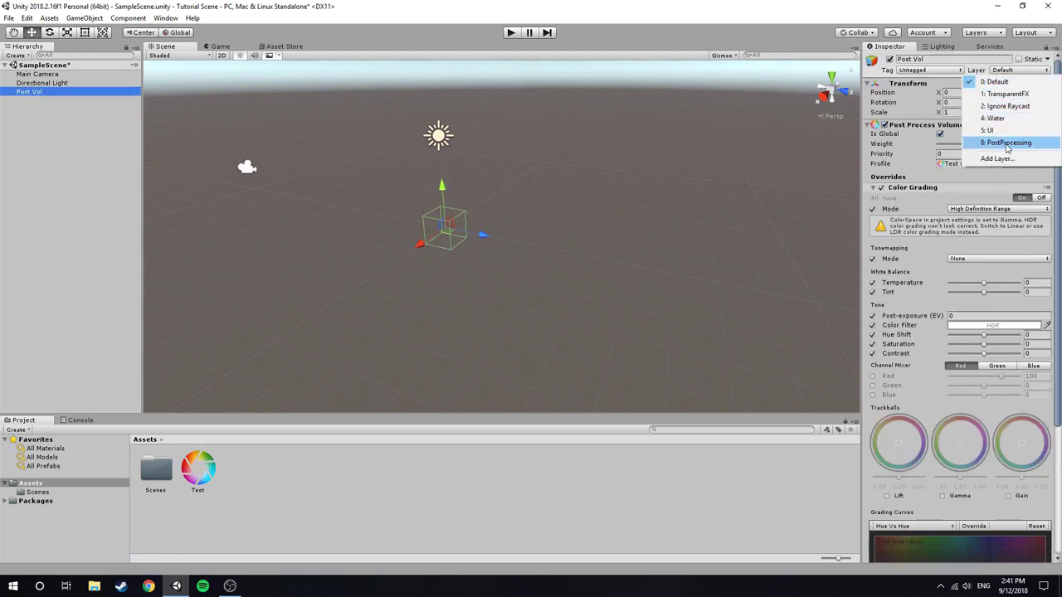
pyautogui.click(1007, 145)
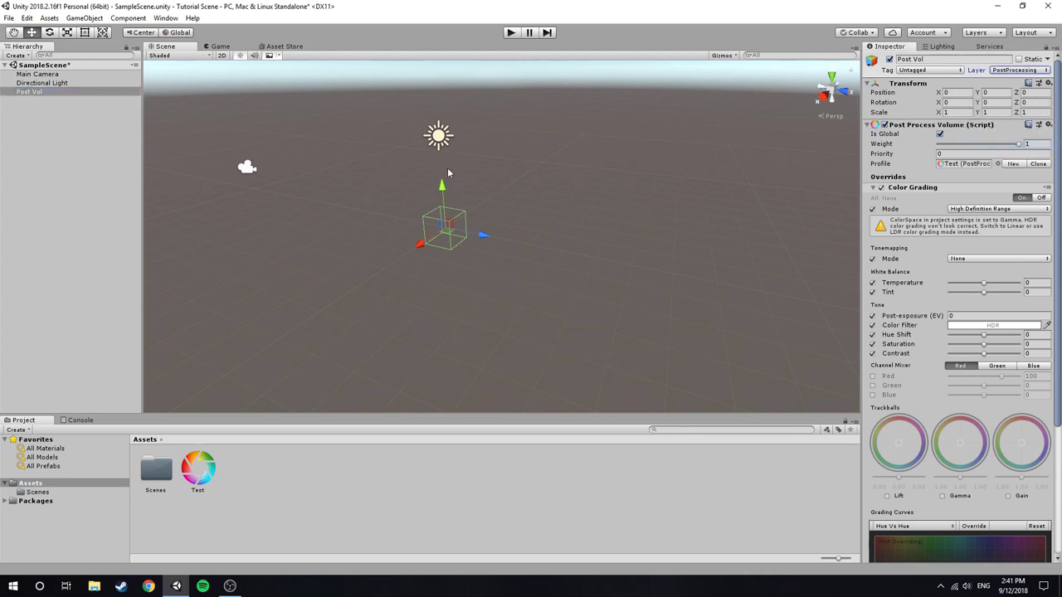
pyautogui.click(220, 46)
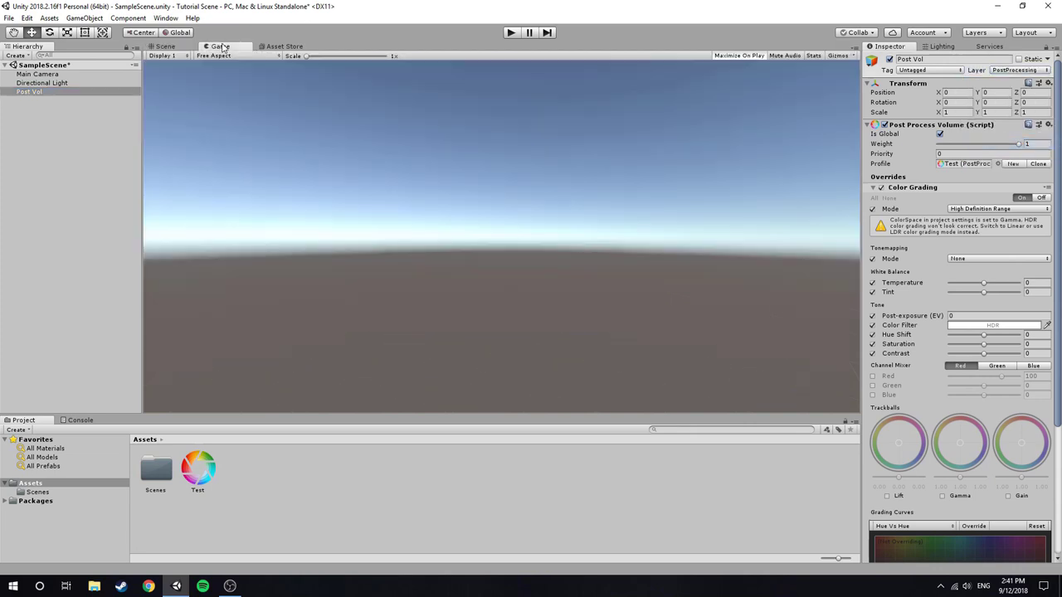
pyautogui.click(203, 470)
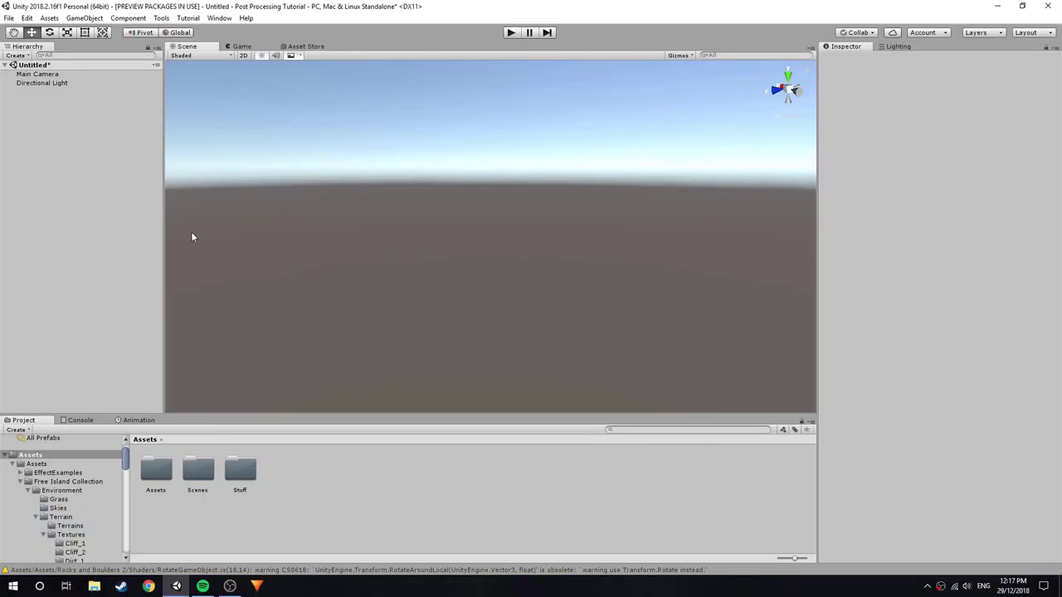
pyautogui.click(37, 73)
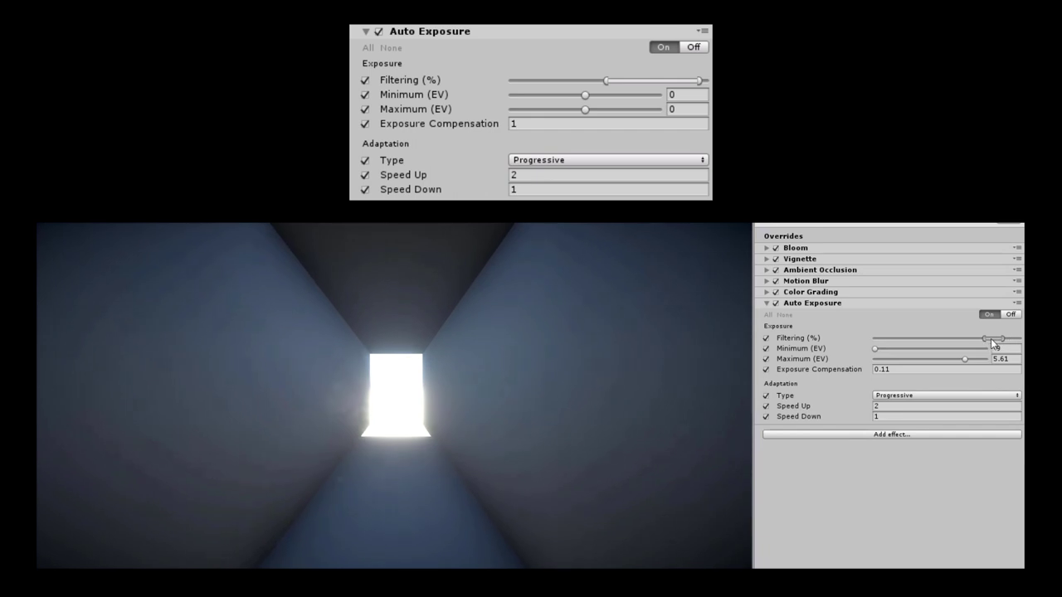
# Step: Adjust the Auto Exposure effect's filtering range, minimum and maximum EV and exposure compensation
pyautogui.moveTo(954, 337); pyautogui.dragTo(876, 339)
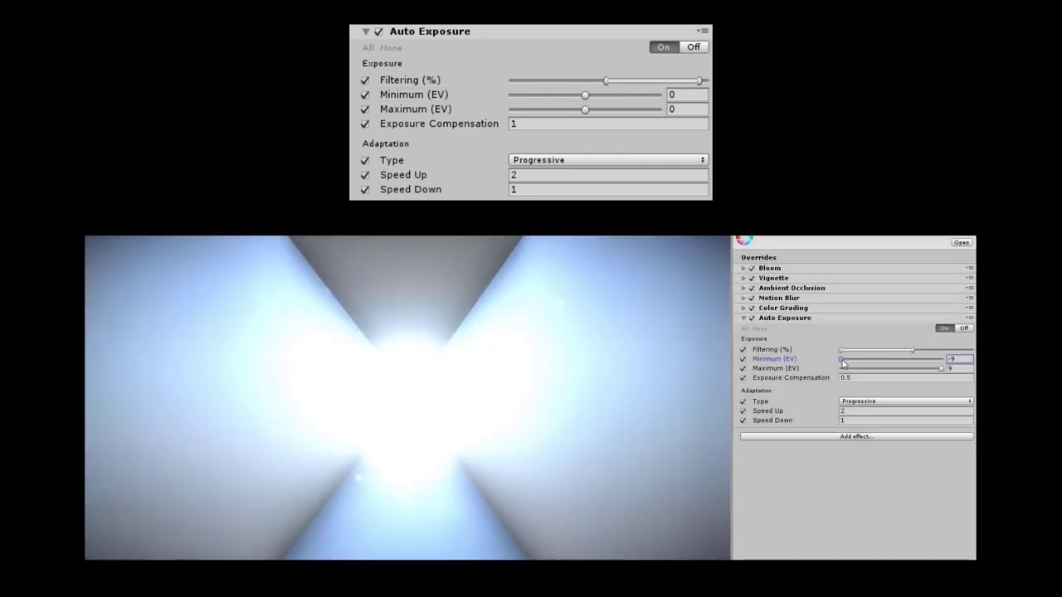
pyautogui.moveTo(864, 363)
pyautogui.mouseDown()
pyautogui.moveTo(931, 368)
pyautogui.moveTo(866, 360)
pyautogui.mouseUp()
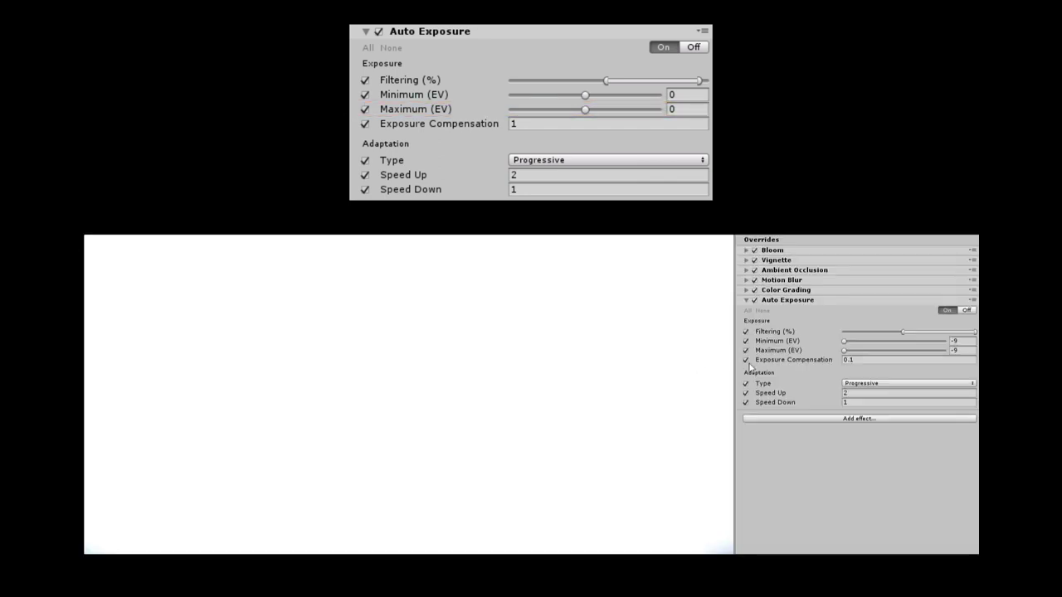
pyautogui.moveTo(845, 352)
pyautogui.mouseDown()
pyautogui.moveTo(879, 355)
pyautogui.moveTo(854, 353)
pyautogui.moveTo(878, 353)
pyautogui.moveTo(864, 351)
pyautogui.mouseUp()
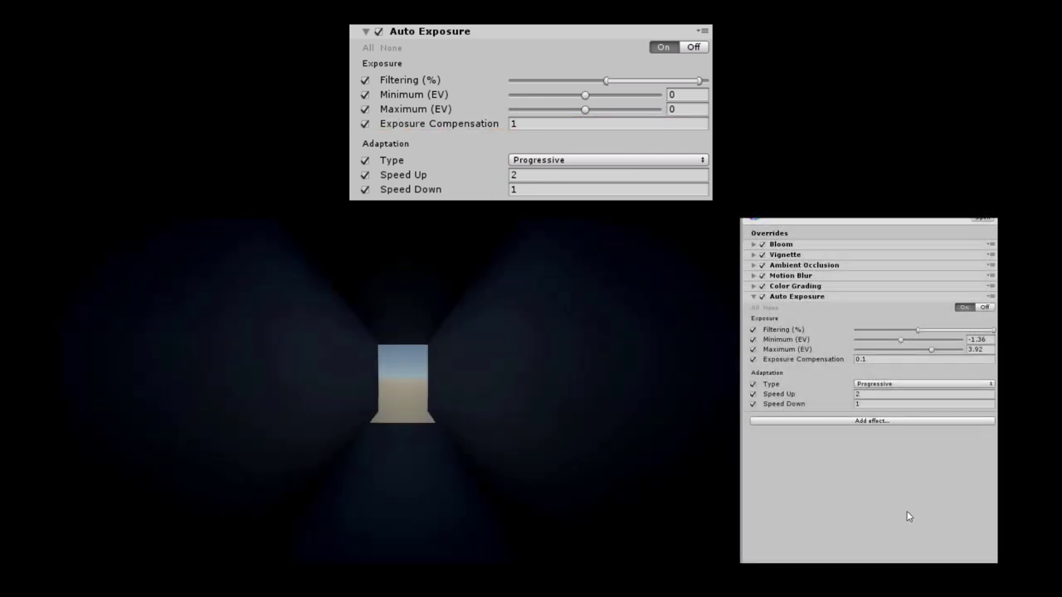
pyautogui.moveTo(782, 361); pyautogui.dragTo(1021, 363)
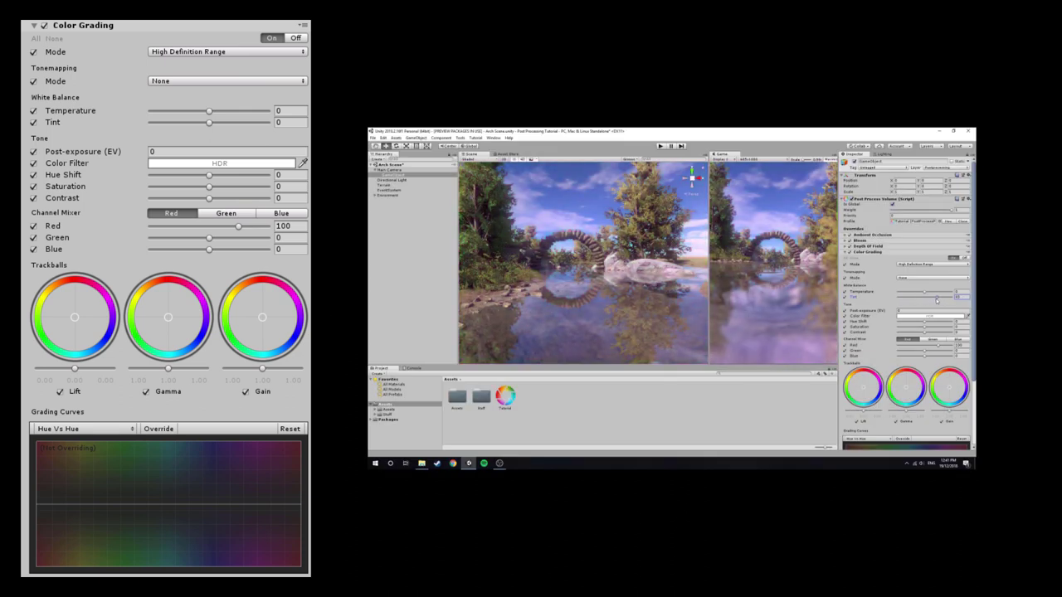
# Step: Lower the white balance tint of the Color Grading effect
pyautogui.moveTo(937, 300)
pyautogui.mouseDown()
pyautogui.moveTo(914, 301)
pyautogui.moveTo(927, 301)
pyautogui.mouseUp()
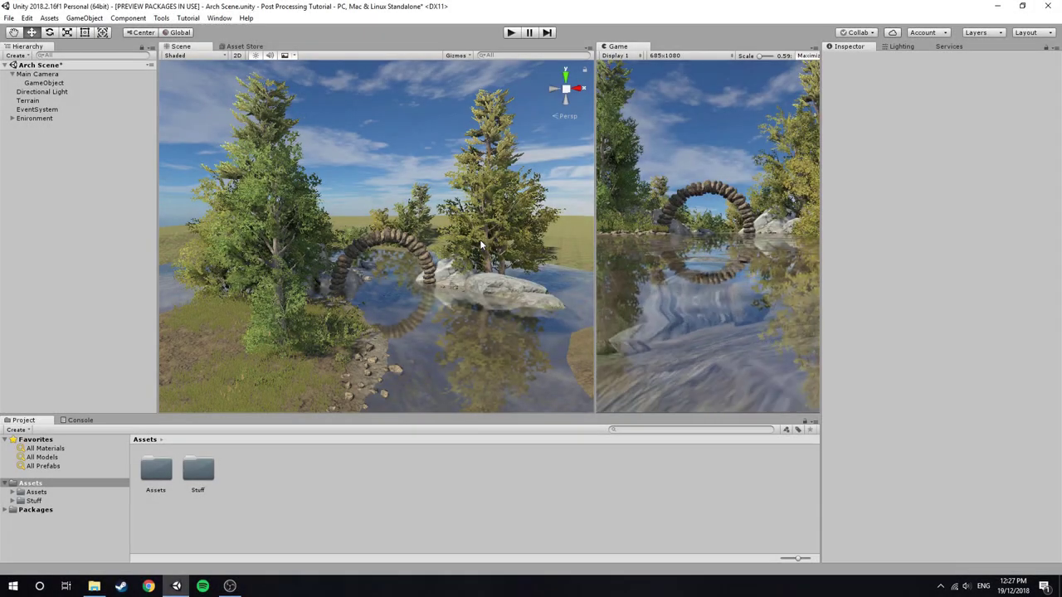
pyautogui.moveTo(479, 239); pyautogui.dragTo(455, 238, button='right')
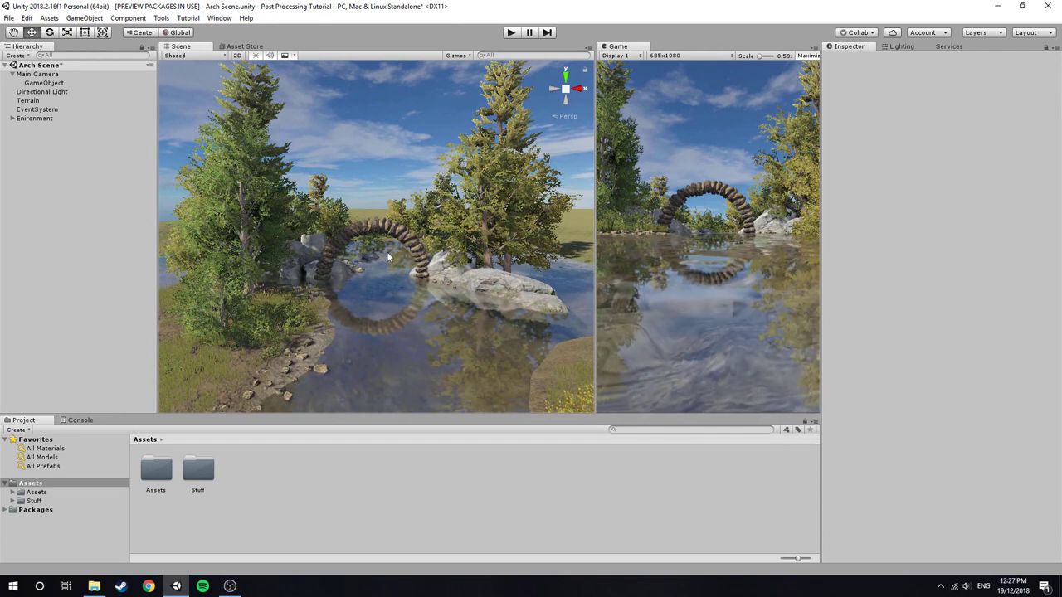
pyautogui.moveTo(387, 257); pyautogui.dragTo(191, 267, button='right')
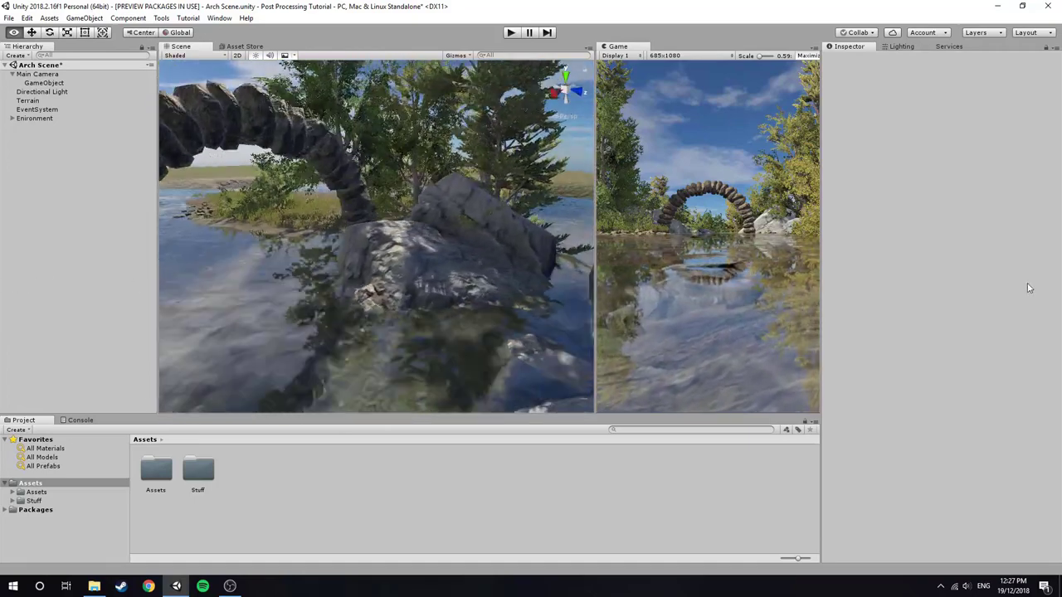
pyautogui.moveTo(508, 238); pyautogui.dragTo(606, 250, button='right')
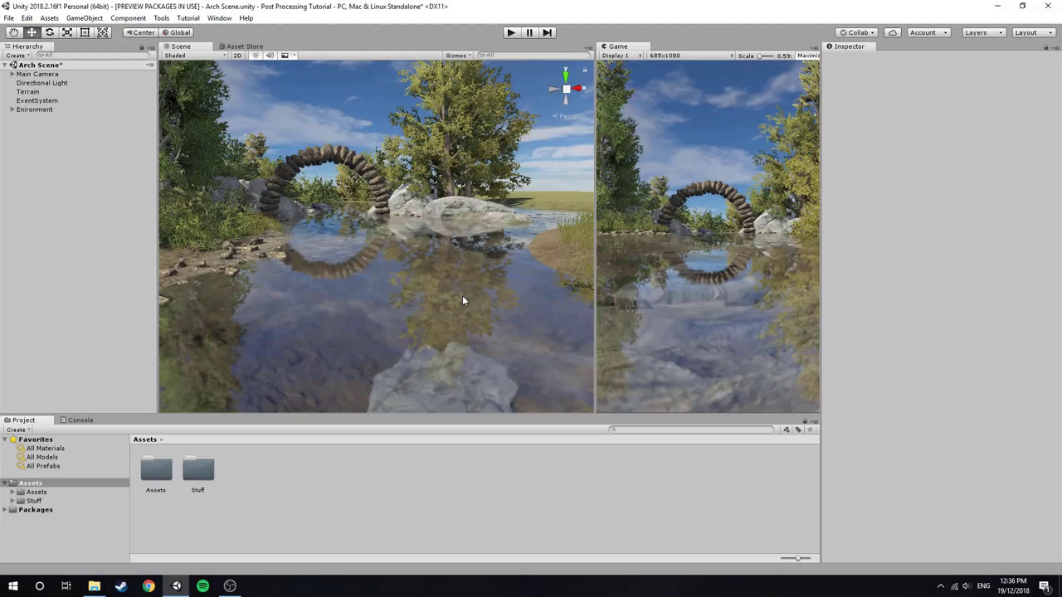
# Step: Set the Main Camera's post-process anti-aliasing to Subpixel Morphological Anti-aliasing (SMAA) with High quality
pyautogui.click(51, 75)
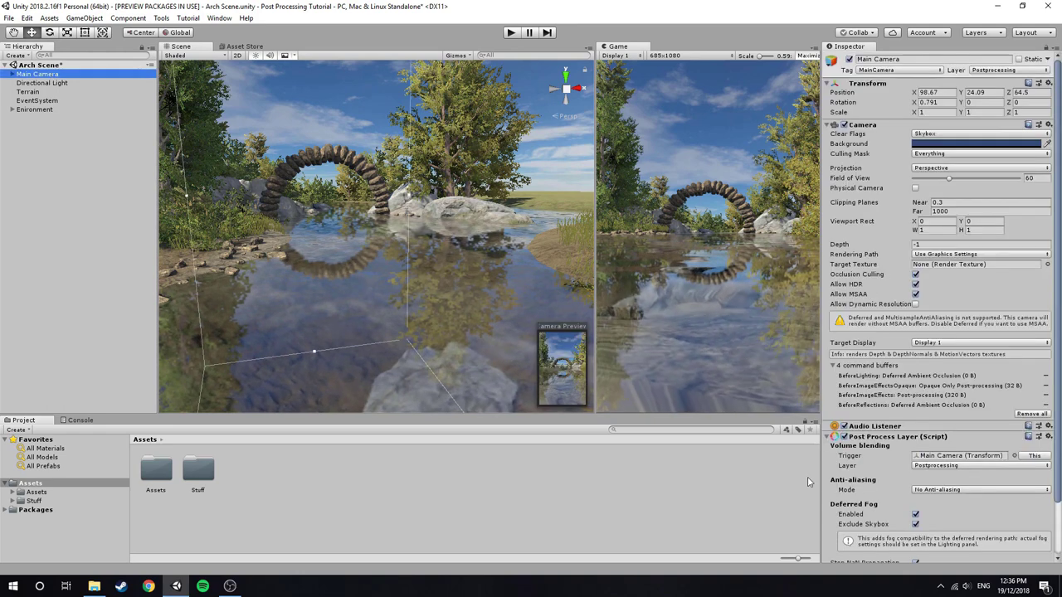
pyautogui.click(925, 491)
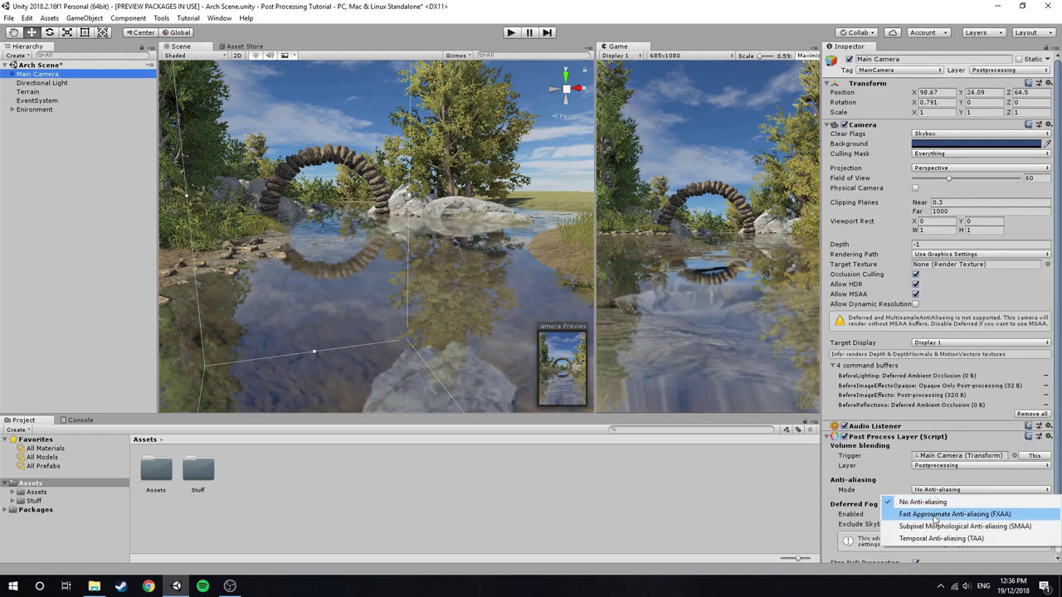
pyautogui.click(1033, 535)
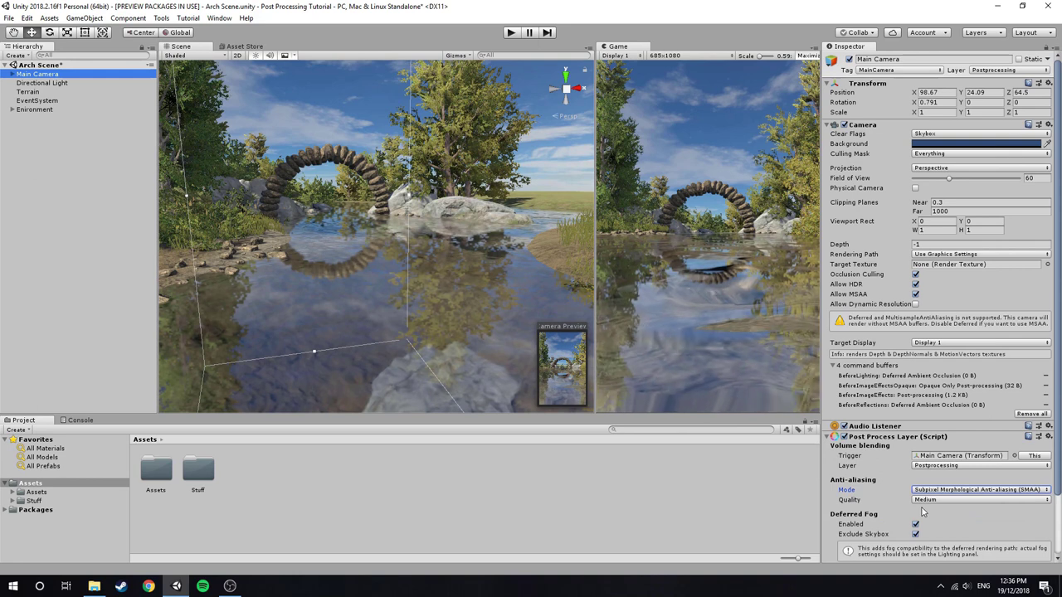
pyautogui.click(939, 537)
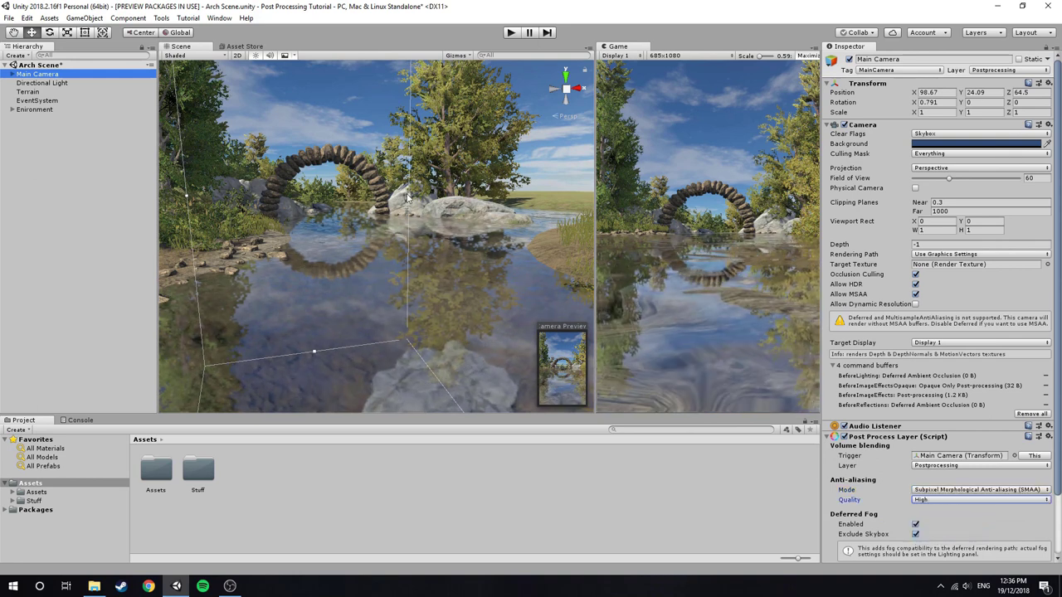
# Step: Open the Lighting settings window and dock it beside the Inspector
pyautogui.click(220, 18)
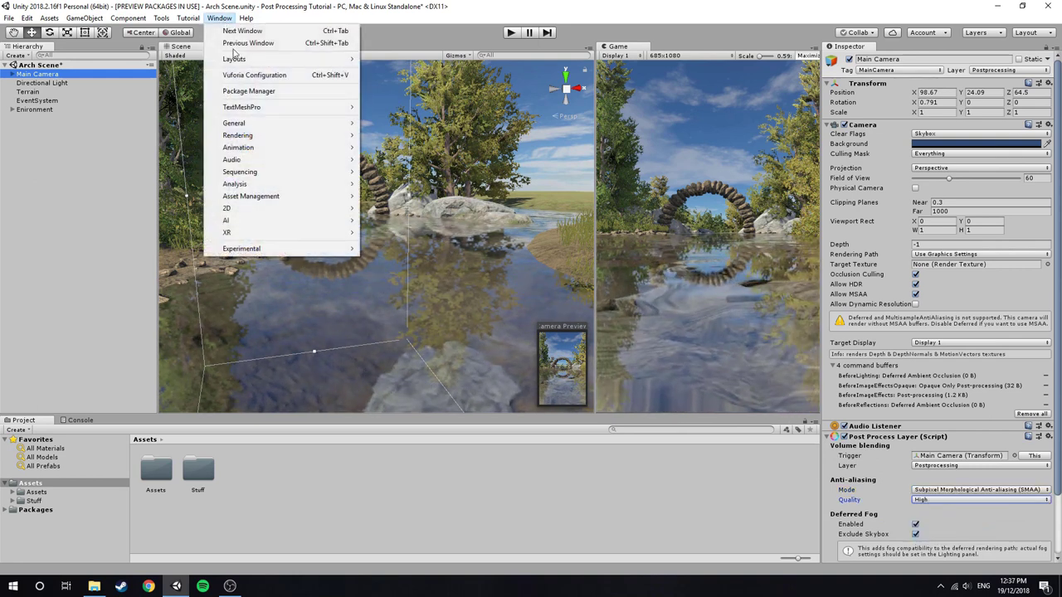
pyautogui.click(390, 136)
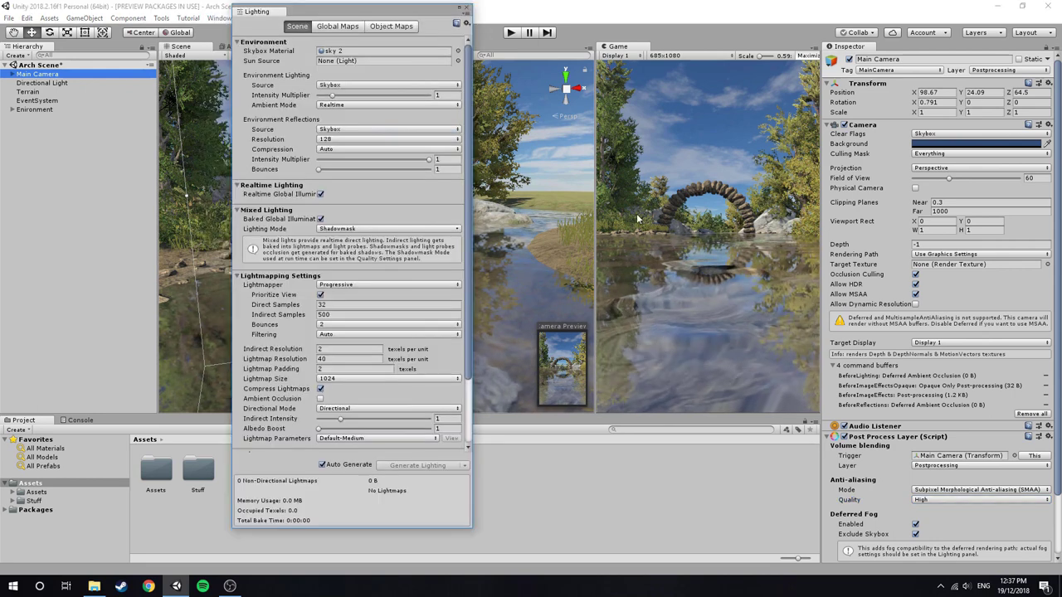
pyautogui.moveTo(261, 13); pyautogui.dragTo(796, 54)
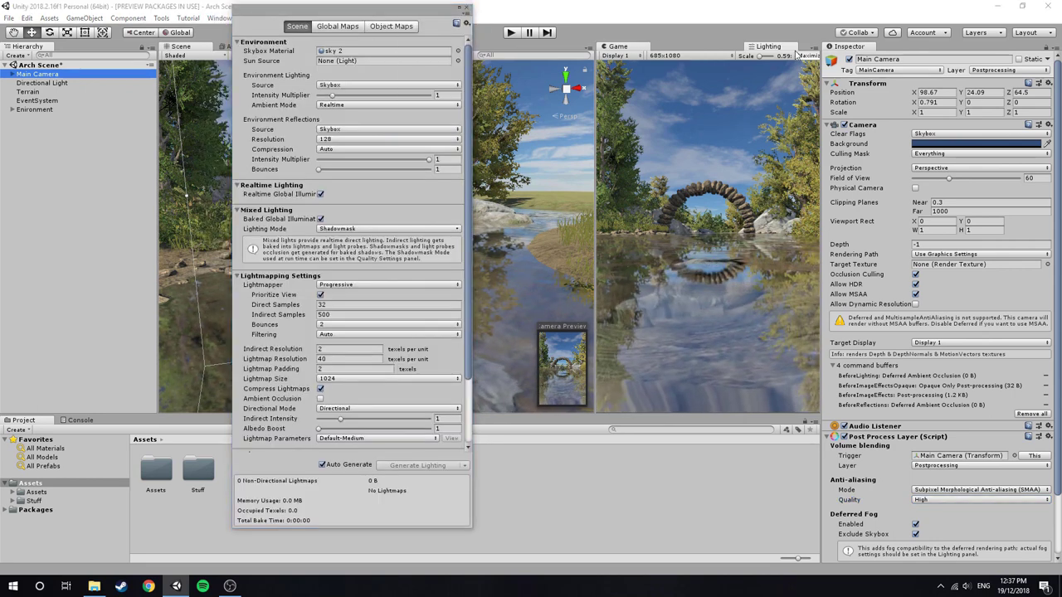
pyautogui.moveTo(896, 53); pyautogui.dragTo(893, 52)
# Step: Enable fog in the scene's lighting settings and set its color to light pink, hex FFD8FE
pyautogui.scroll(-3, 882, 301)
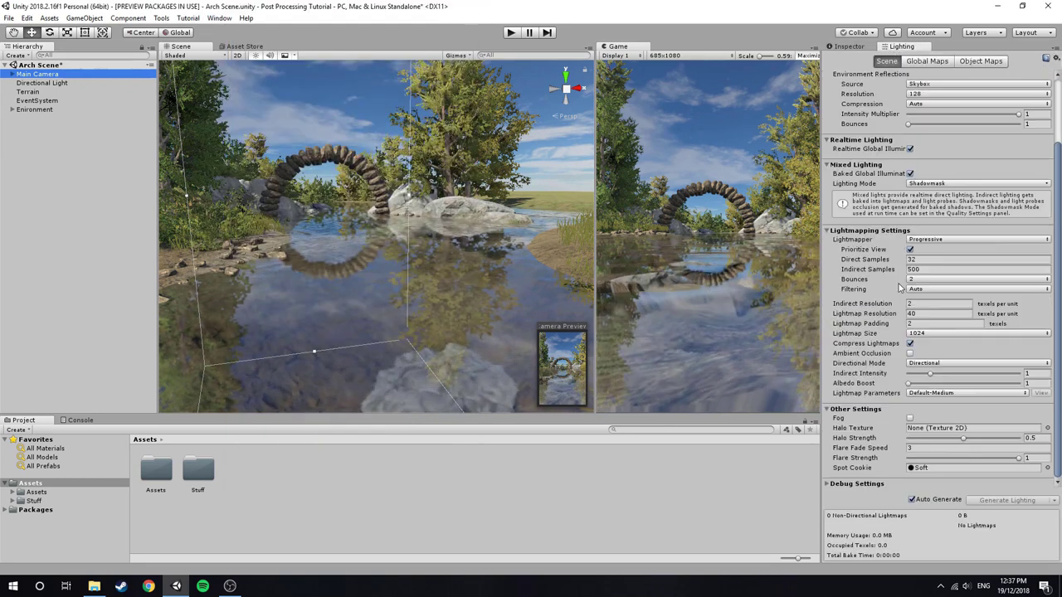
pyautogui.click(910, 419)
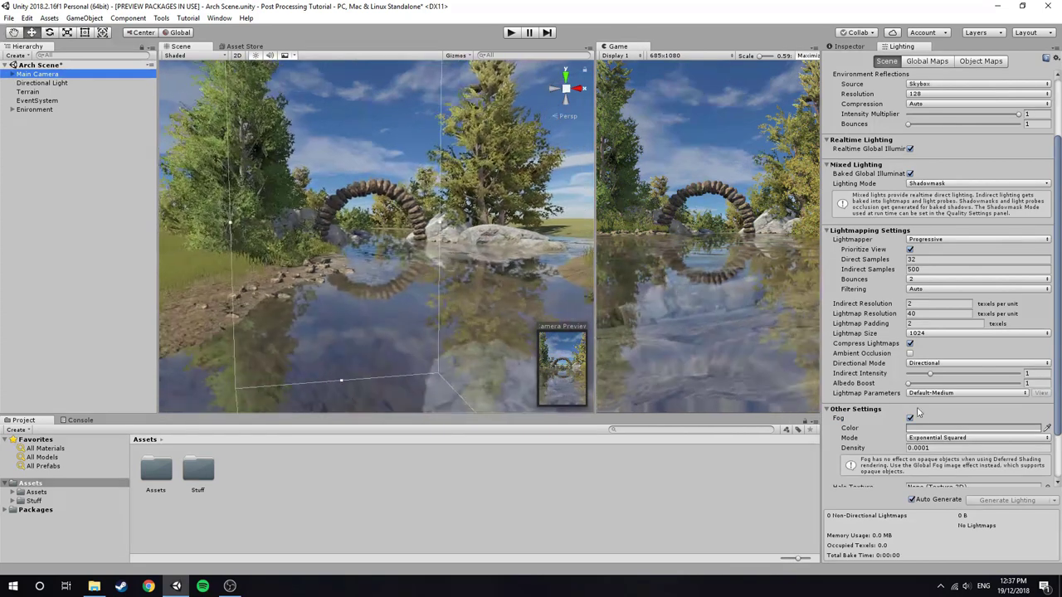
pyautogui.click(929, 428)
pyautogui.click(928, 428)
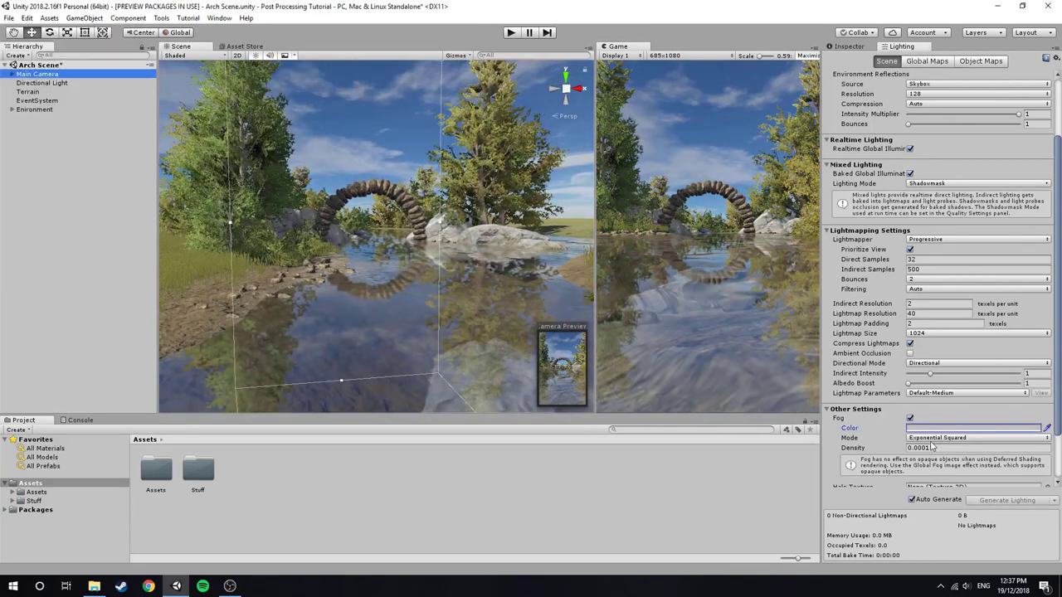
pyautogui.click(926, 429)
pyautogui.click(98, 149)
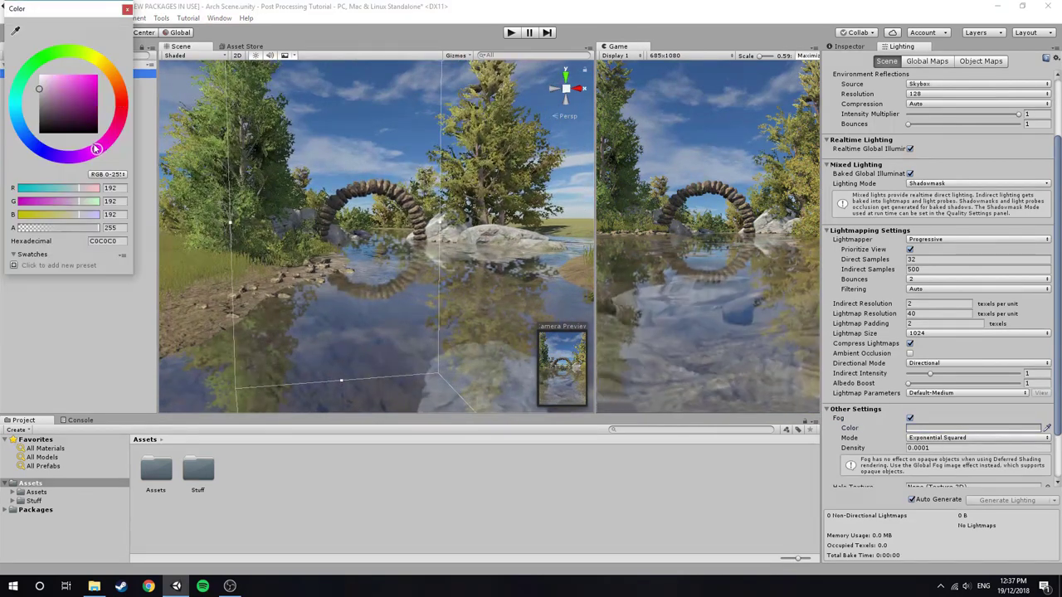
pyautogui.click(48, 75)
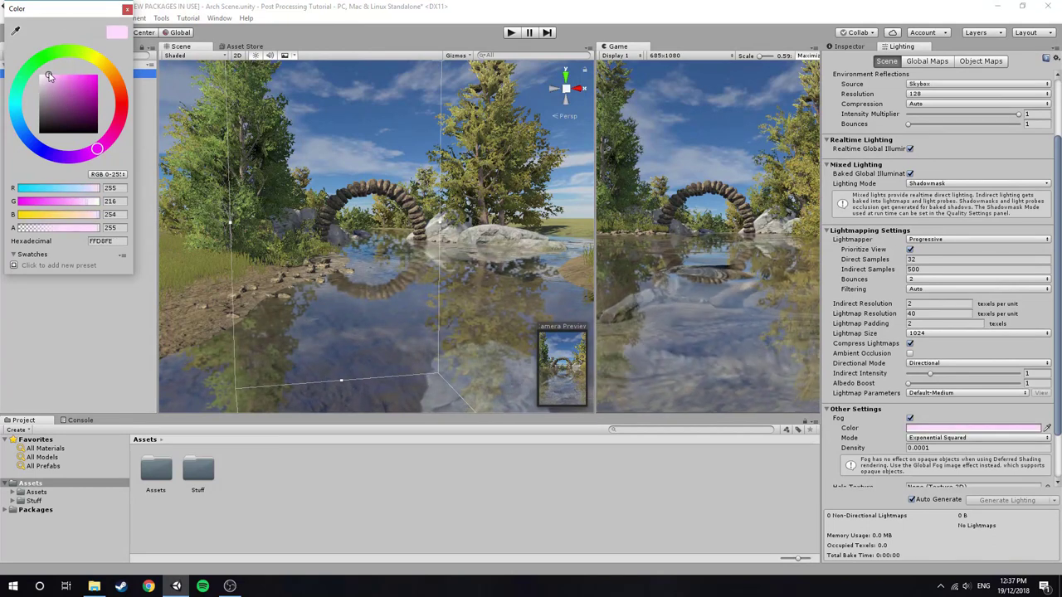
pyautogui.click(916, 432)
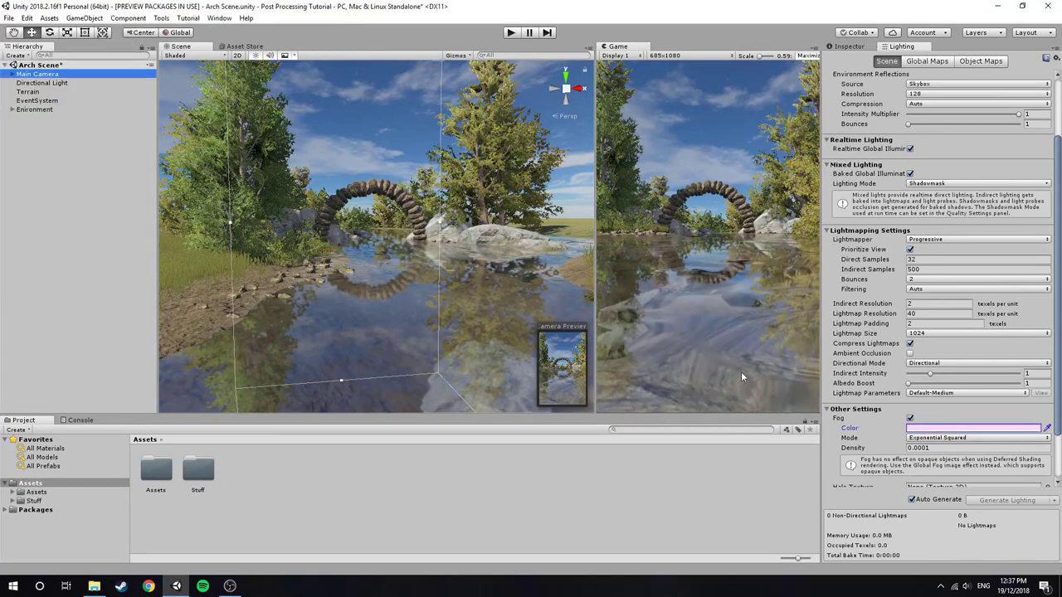
# Step: Try a fog density of 0.0002, then set it to 0.002
pyautogui.click(942, 448)
pyautogui.press('BackSpace')
pyautogui.write('2')
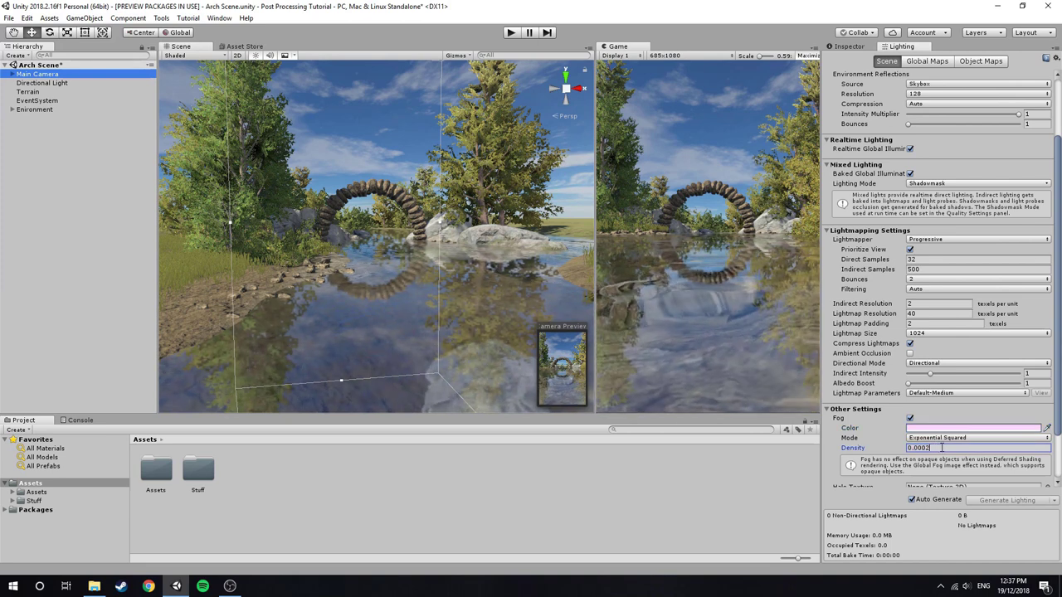
pyautogui.press('BackSpace')
pyautogui.press('BackSpace')
pyautogui.write('2')
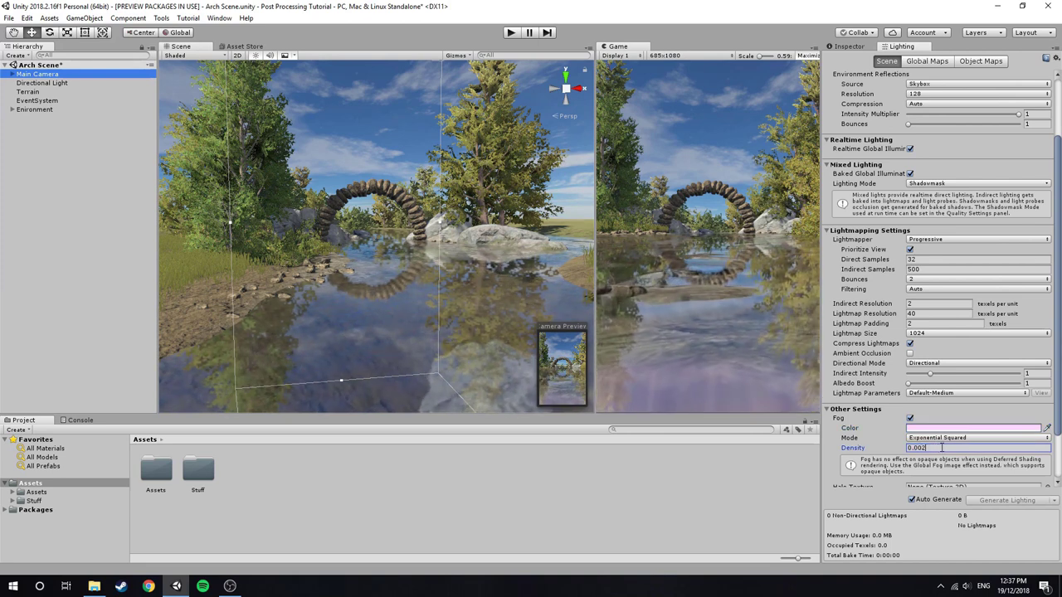
pyautogui.click(631, 490)
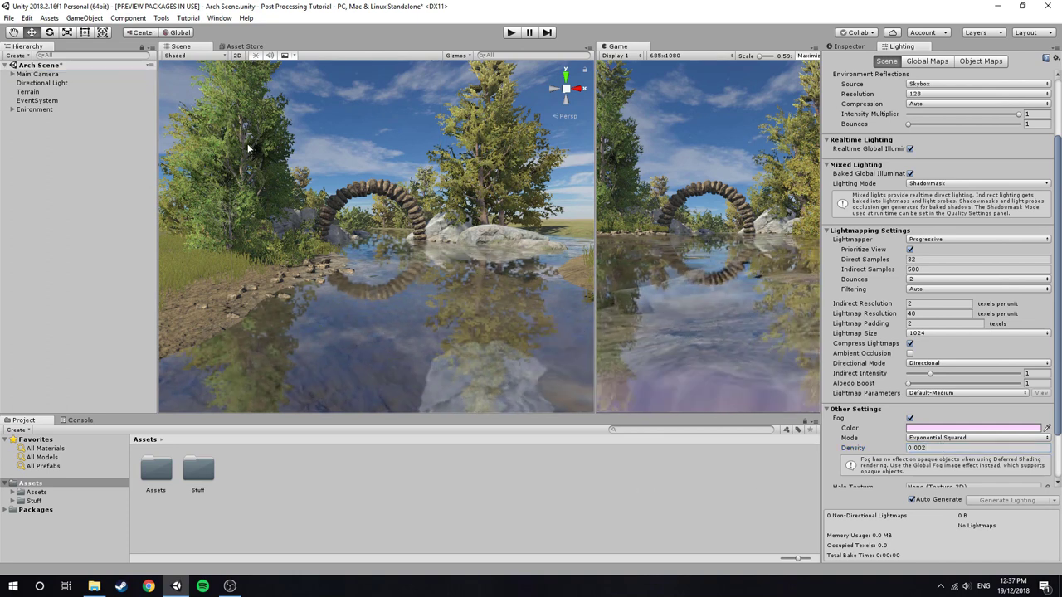
# Step: Toggle the fog off and on repeatedly to compare its effect on the scene
pyautogui.click(911, 419)
pyautogui.click(911, 419)
pyautogui.doubleClick(911, 419)
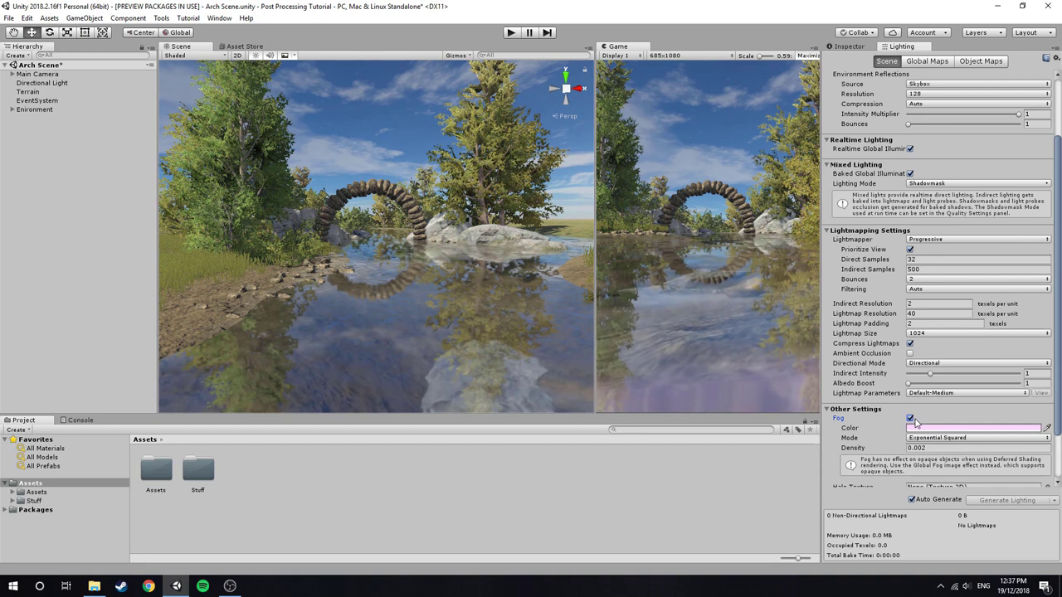
# Step: Create a new Post-processing Profile in the Assets folder and name it Tutorial
pyautogui.moveTo(268, 289); pyautogui.dragTo(292, 412, button='right')
pyautogui.rightClick(290, 483)
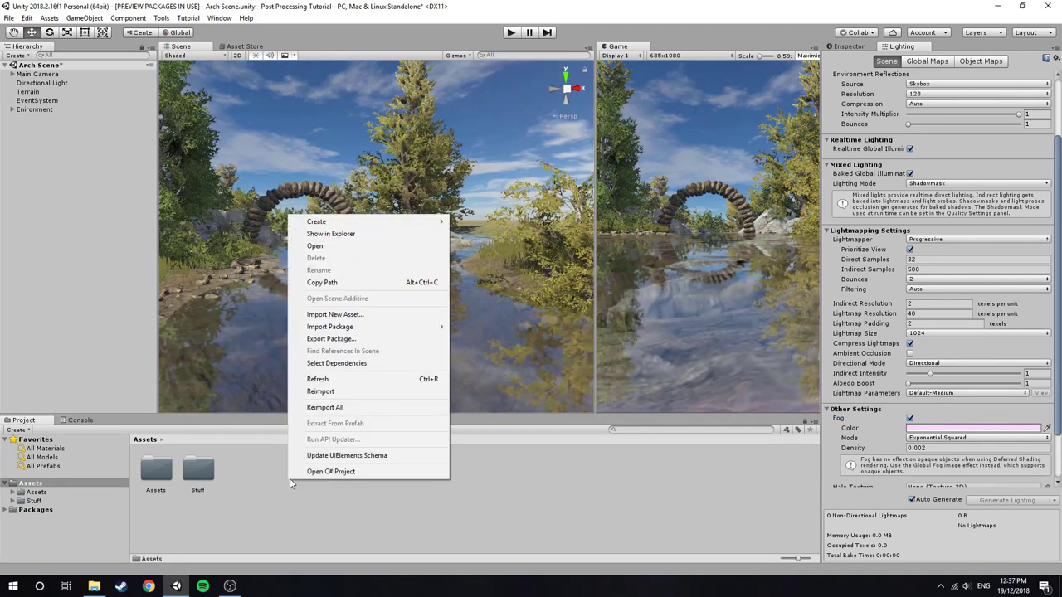
pyautogui.moveTo(344, 224)
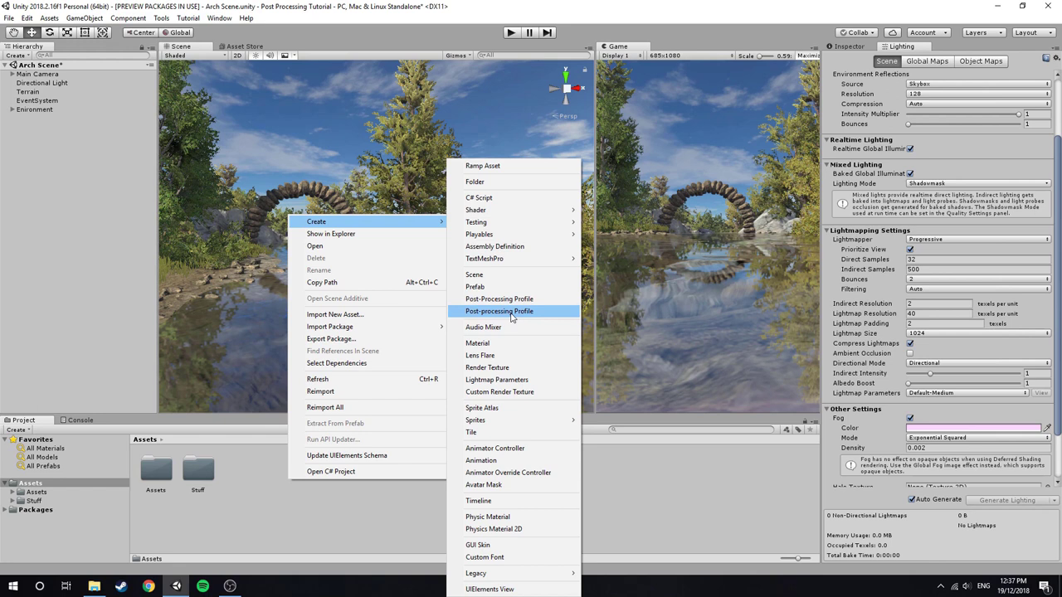
pyautogui.click(504, 311)
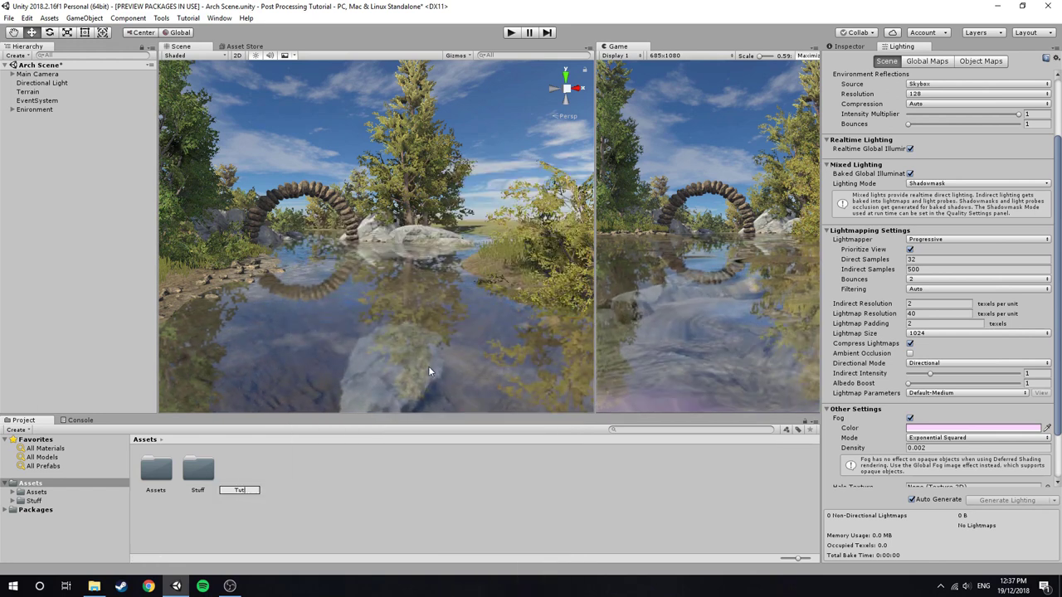
pyautogui.write('Tutorial')
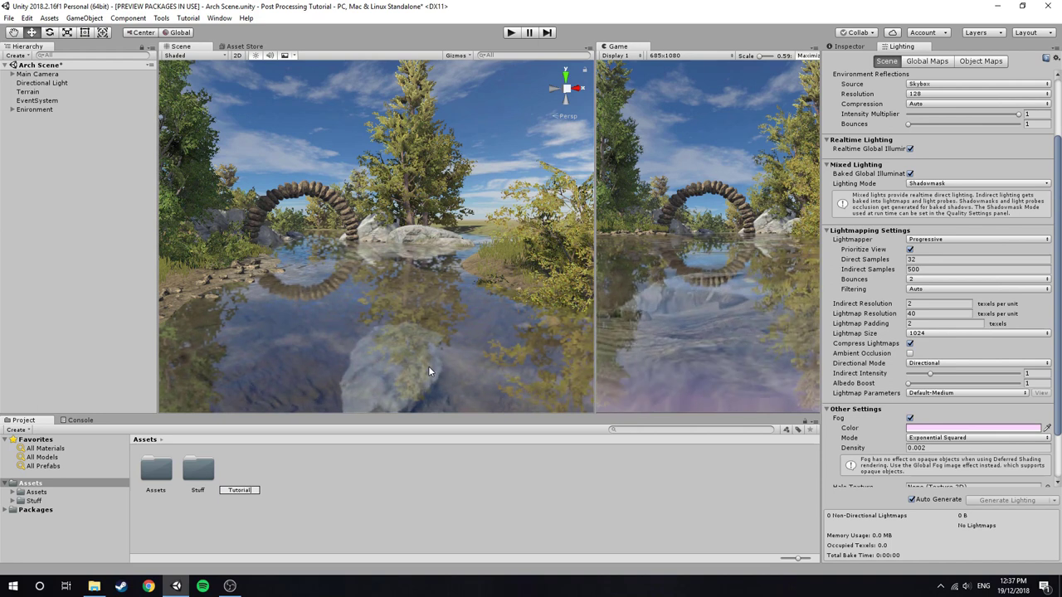
pyautogui.press('Return')
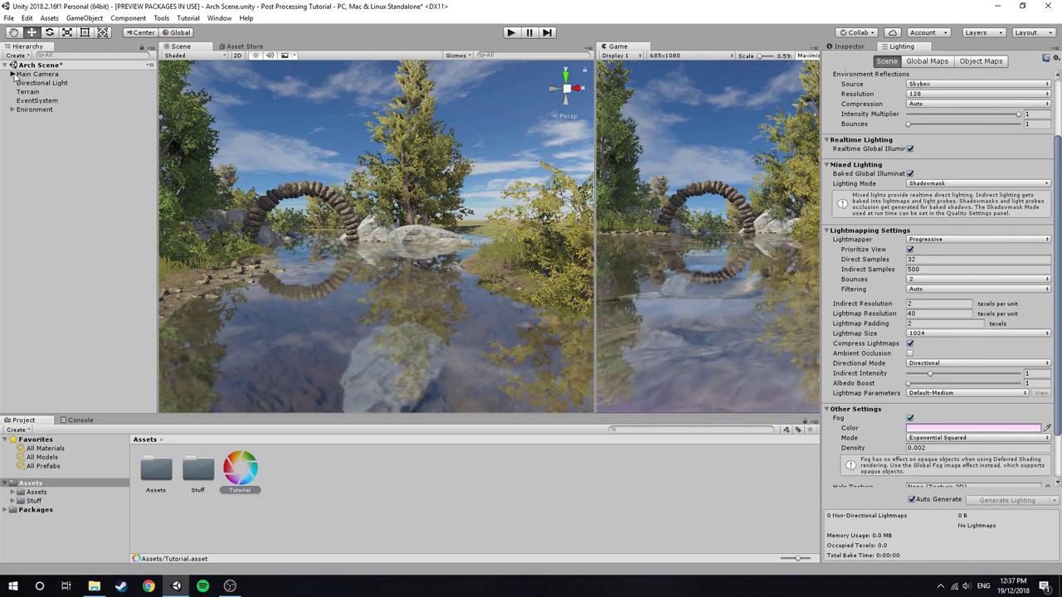
# Step: Assign the Tutorial profile to the Post Process Volume on the GameObject under Main Camera
pyautogui.click(37, 83)
pyautogui.moveTo(242, 479); pyautogui.dragTo(310, 433)
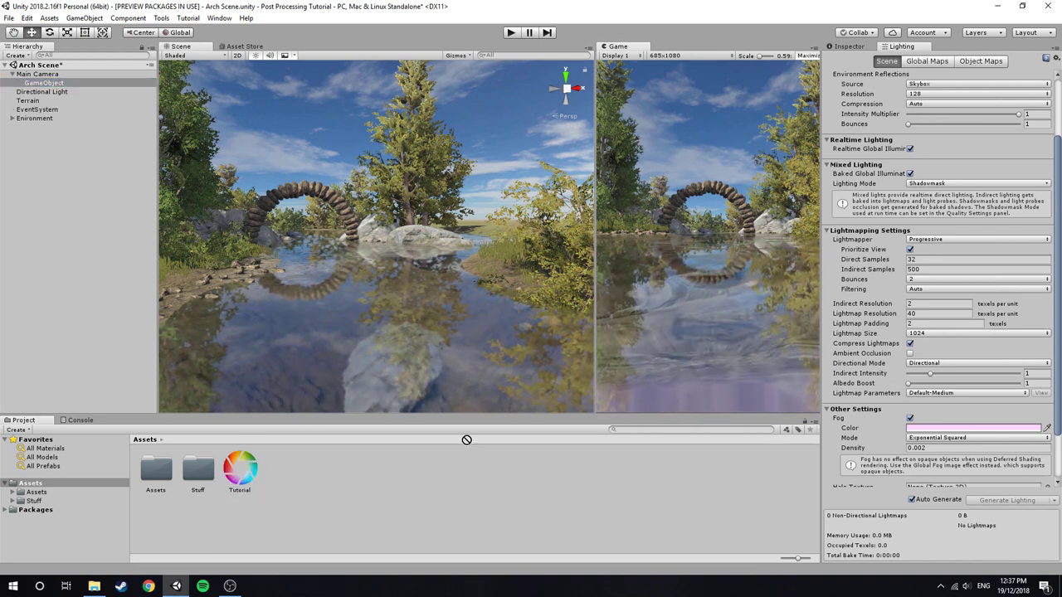
pyautogui.moveTo(848, 55); pyautogui.dragTo(565, 223)
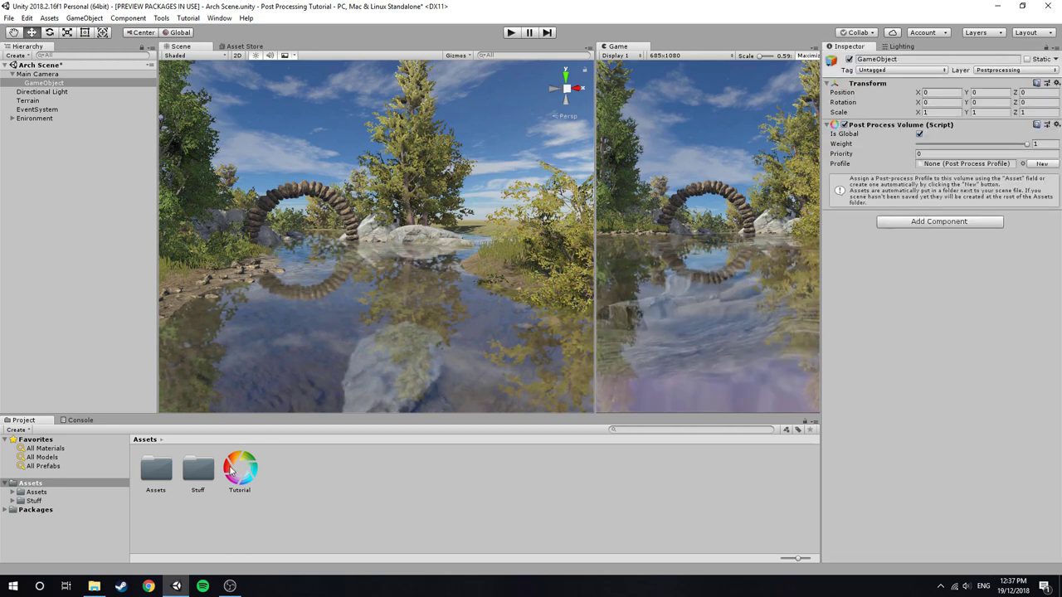
pyautogui.moveTo(962, 165); pyautogui.dragTo(963, 164)
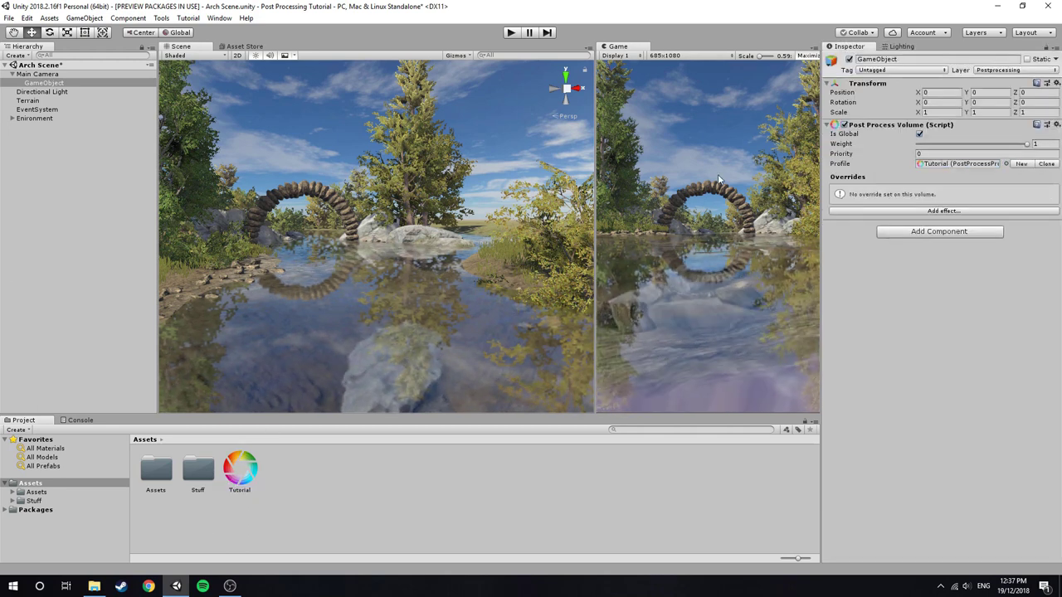
# Step: Add an Ambient Occlusion effect to the volume and enable all of its override settings
pyautogui.click(880, 212)
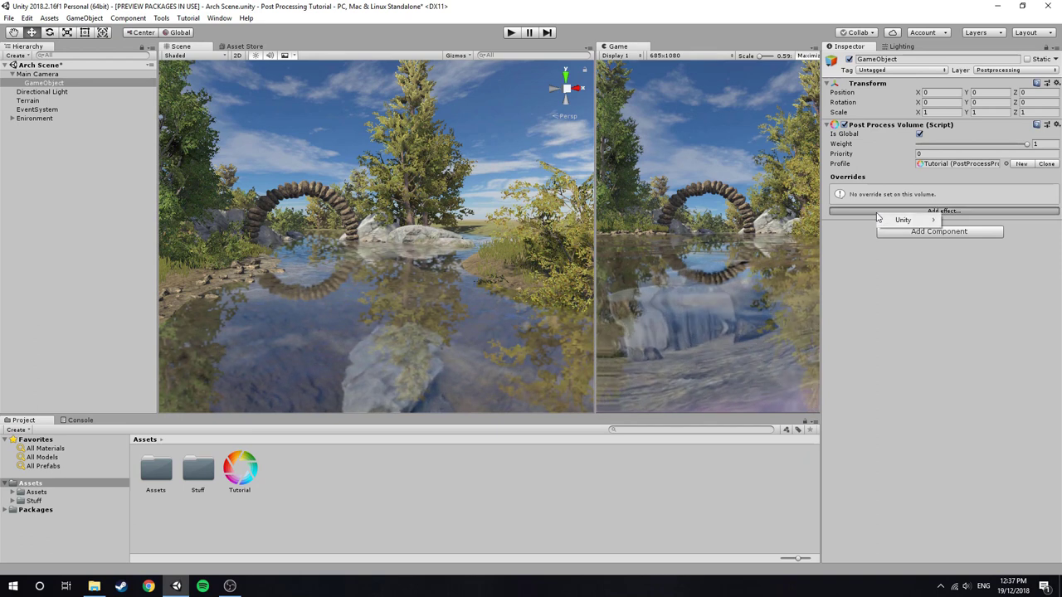
pyautogui.moveTo(909, 219)
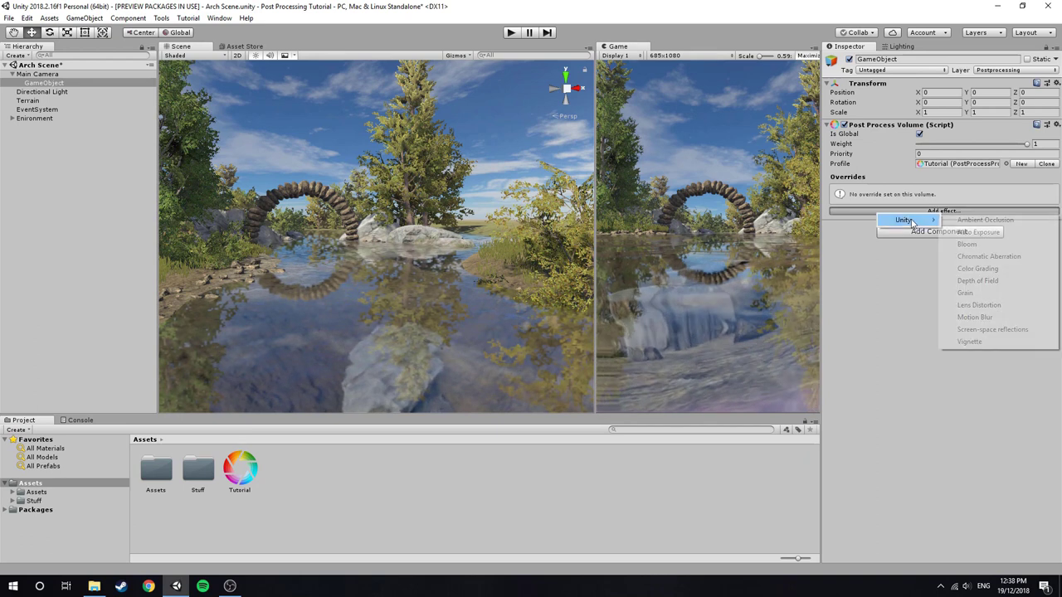
pyautogui.click(984, 220)
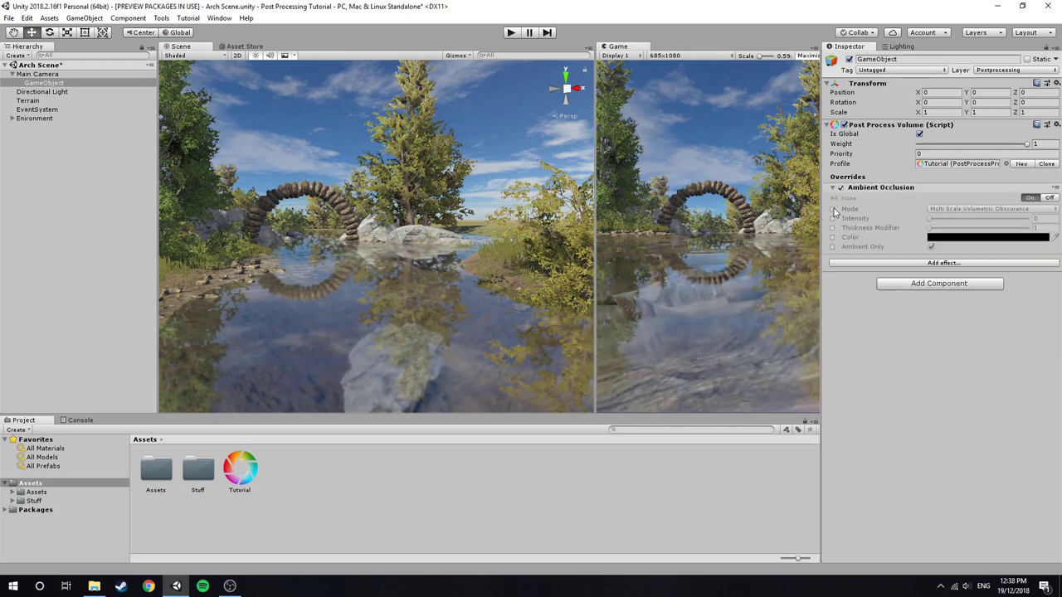
pyautogui.click(833, 247)
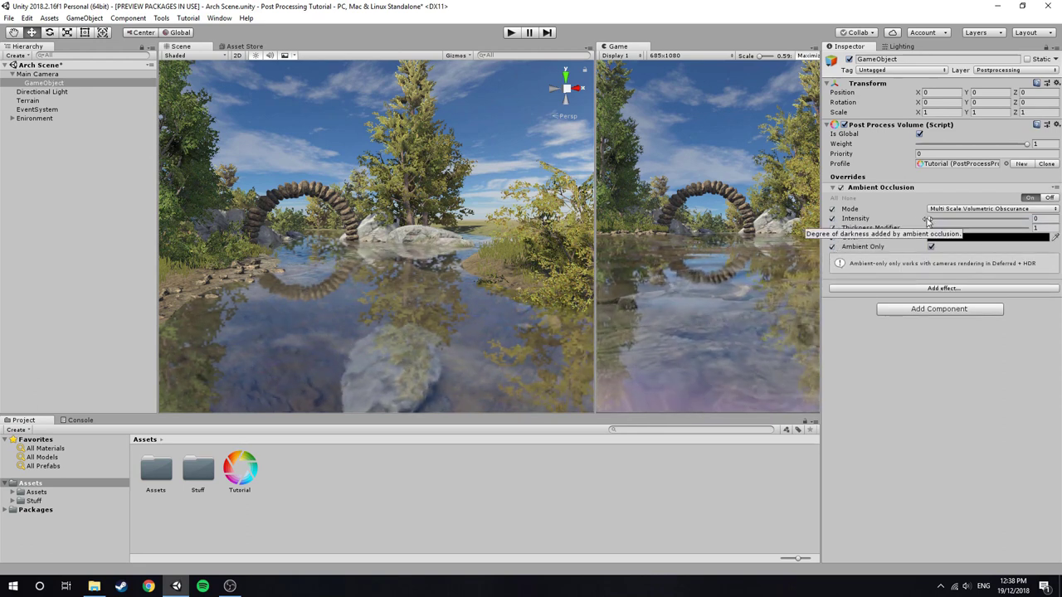
# Step: Try several Ambient Occlusion intensities between about 1.5 and 2.7, then set the intensity to 1.5
pyautogui.moveTo(929, 222); pyautogui.dragTo(938, 221)
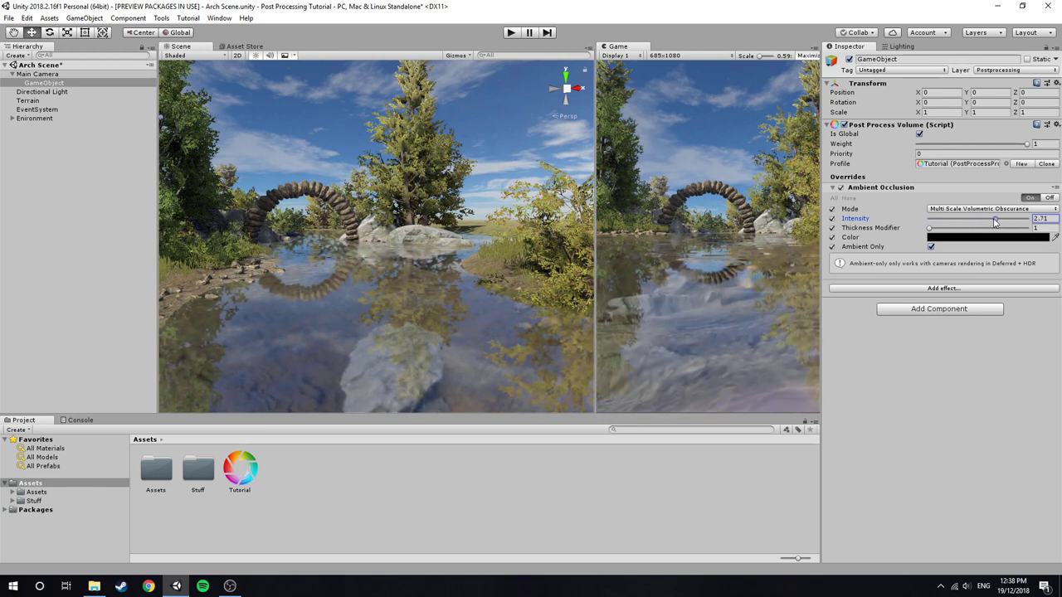
pyautogui.moveTo(996, 222); pyautogui.dragTo(993, 217)
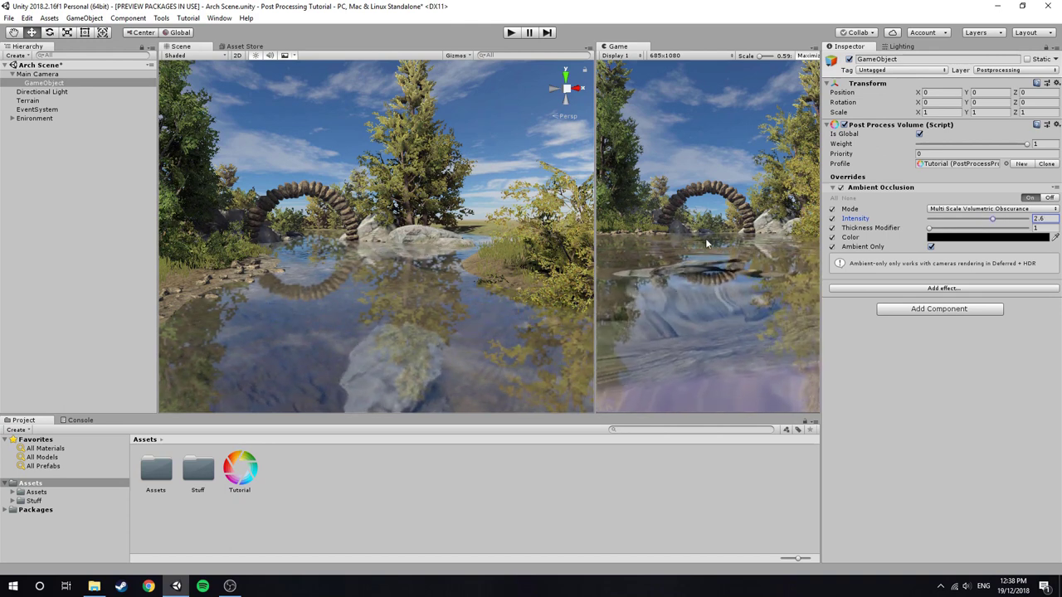
pyautogui.moveTo(993, 219)
pyautogui.mouseDown()
pyautogui.moveTo(930, 222)
pyautogui.moveTo(993, 224)
pyautogui.moveTo(955, 227)
pyautogui.moveTo(966, 226)
pyautogui.mouseUp()
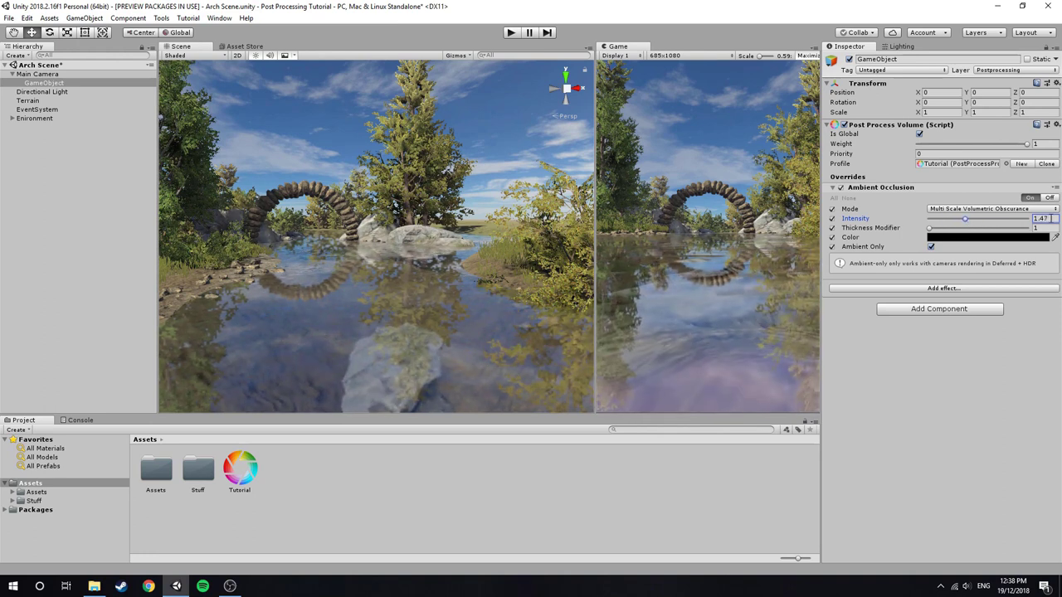
pyautogui.write('1.5')
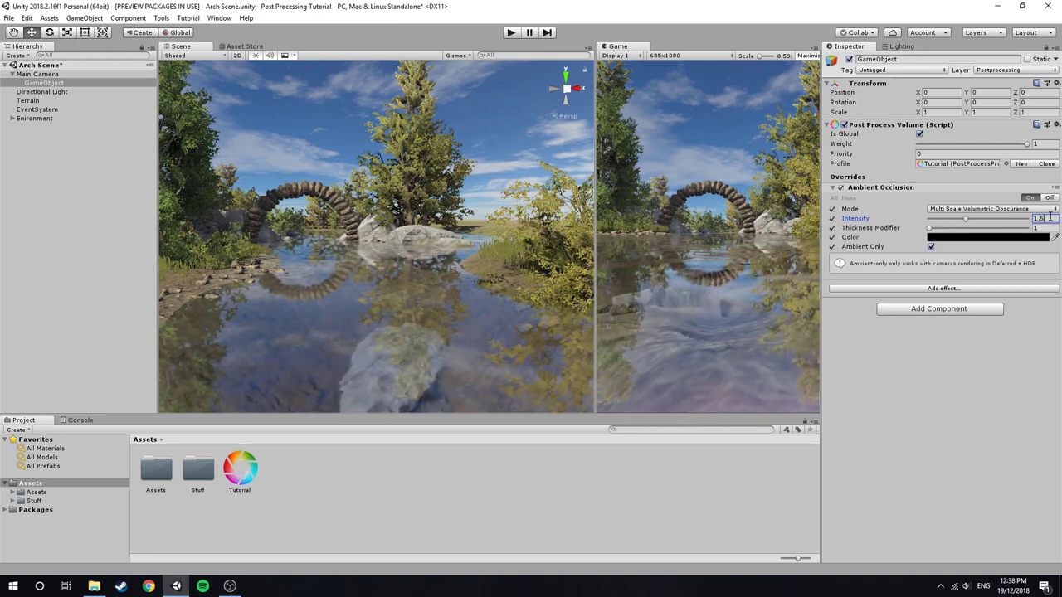
# Step: Raise the Ambient Occlusion thickness modifier to about 2.12
pyautogui.moveTo(464, 236); pyautogui.dragTo(395, 235, button='right')
pyautogui.press('w')
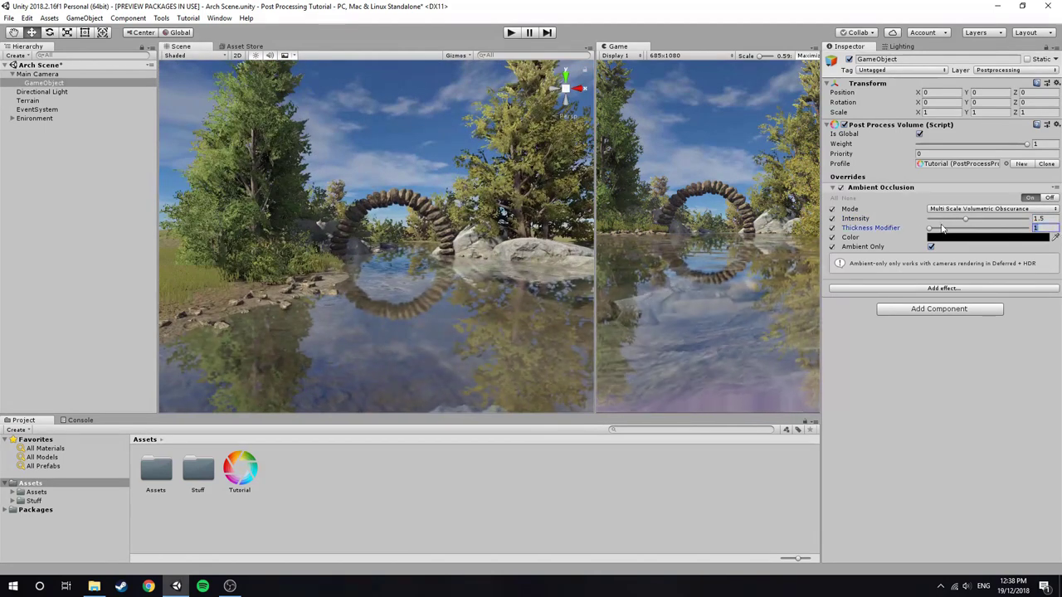
pyautogui.moveTo(930, 228)
pyautogui.mouseDown()
pyautogui.moveTo(977, 235)
pyautogui.moveTo(942, 235)
pyautogui.mouseUp()
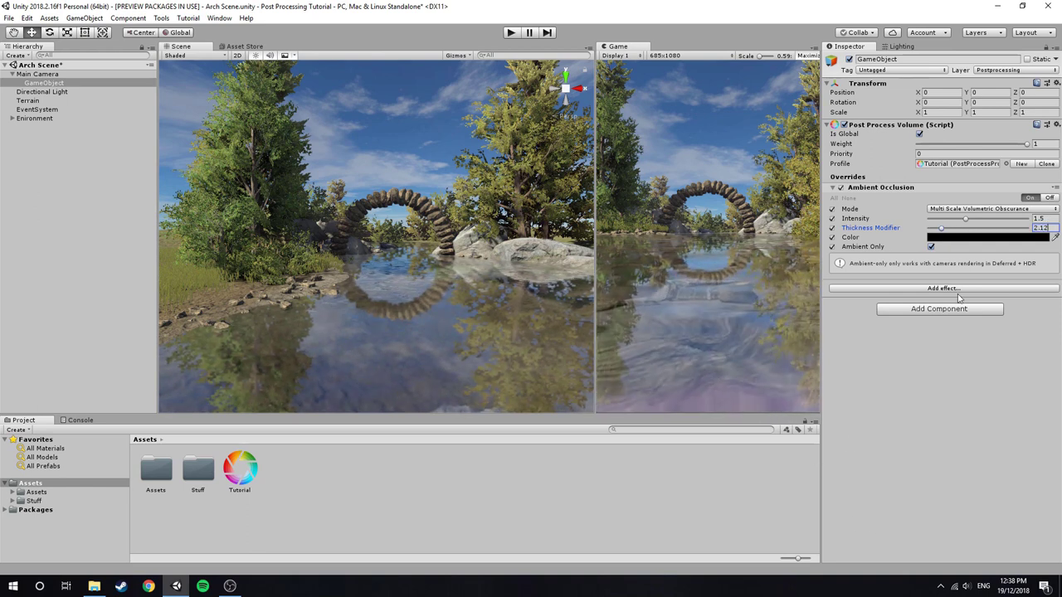
# Step: Switch Ambient Only off and on repeatedly to compare its effect on the scene, leave it enabled, and collapse the Ambient Occlusion settings
pyautogui.click(931, 247)
pyautogui.keyDown('alt'); pyautogui.moveTo(368, 251); pyautogui.dragTo(392, 241); pyautogui.keyUp('alt')
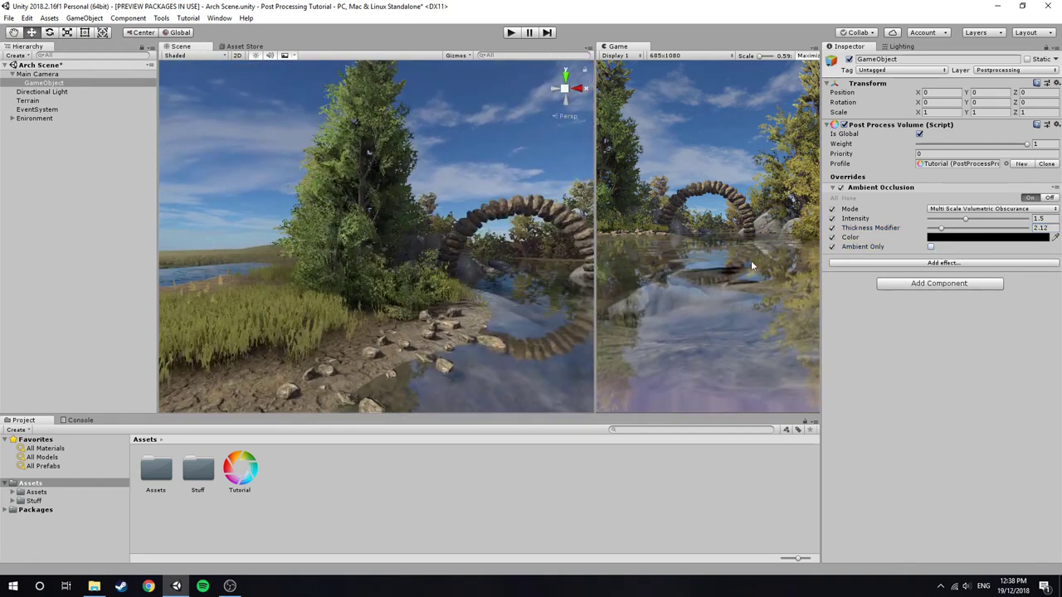
pyautogui.click(931, 247)
pyautogui.click(930, 247)
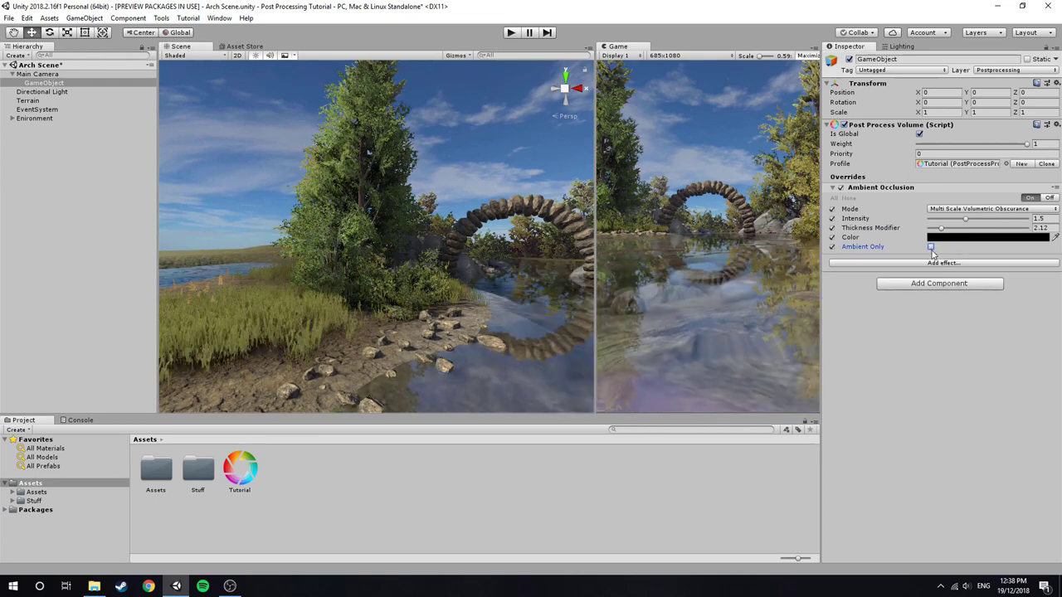
pyautogui.click(931, 247)
pyautogui.click(931, 247)
pyautogui.moveTo(366, 274); pyautogui.dragTo(421, 339, button='right')
pyautogui.click(931, 247)
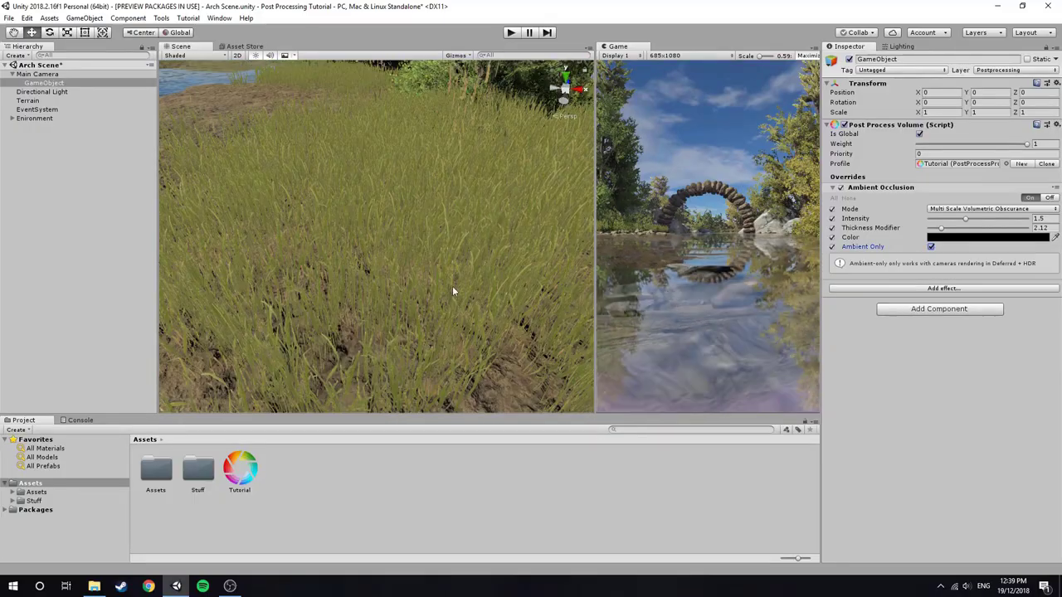
pyautogui.moveTo(452, 286); pyautogui.dragTo(419, 203, button='right')
pyautogui.click(867, 188)
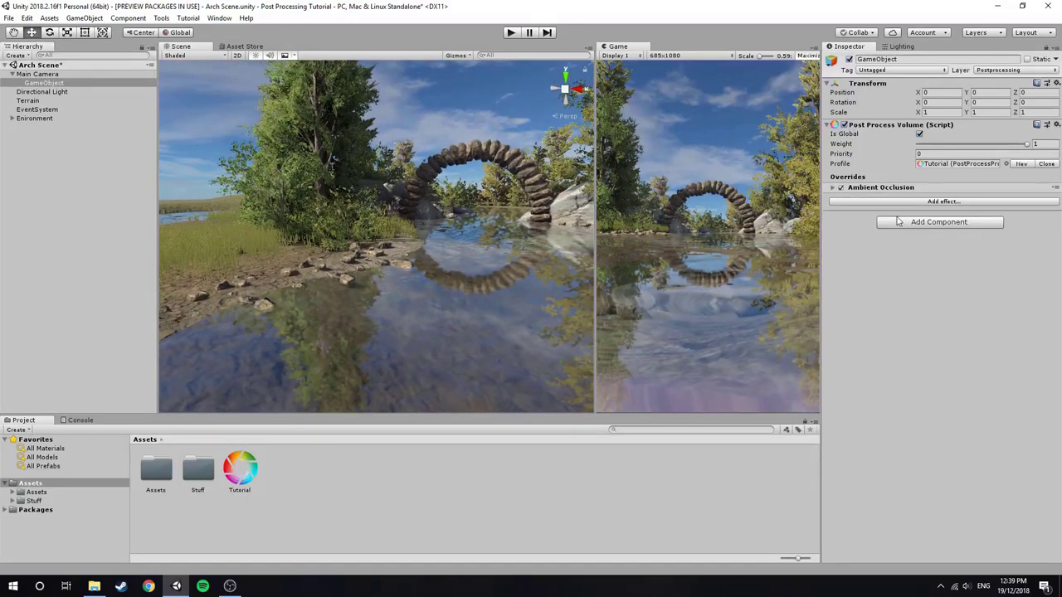
# Step: Add a Bloom effect to the post-process volume
pyautogui.click(876, 201)
pyautogui.moveTo(898, 216)
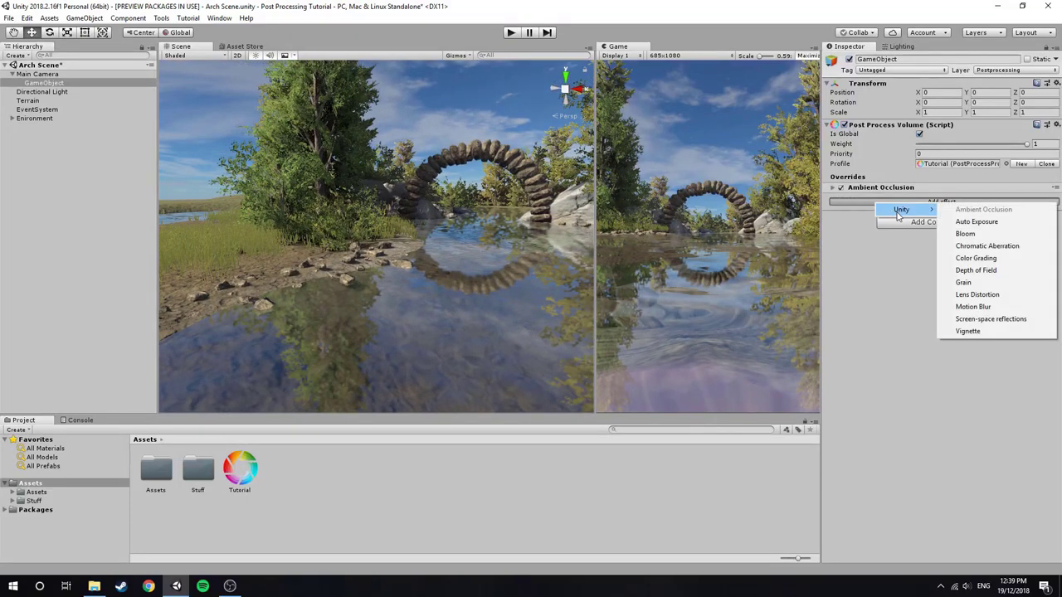
pyautogui.click(964, 233)
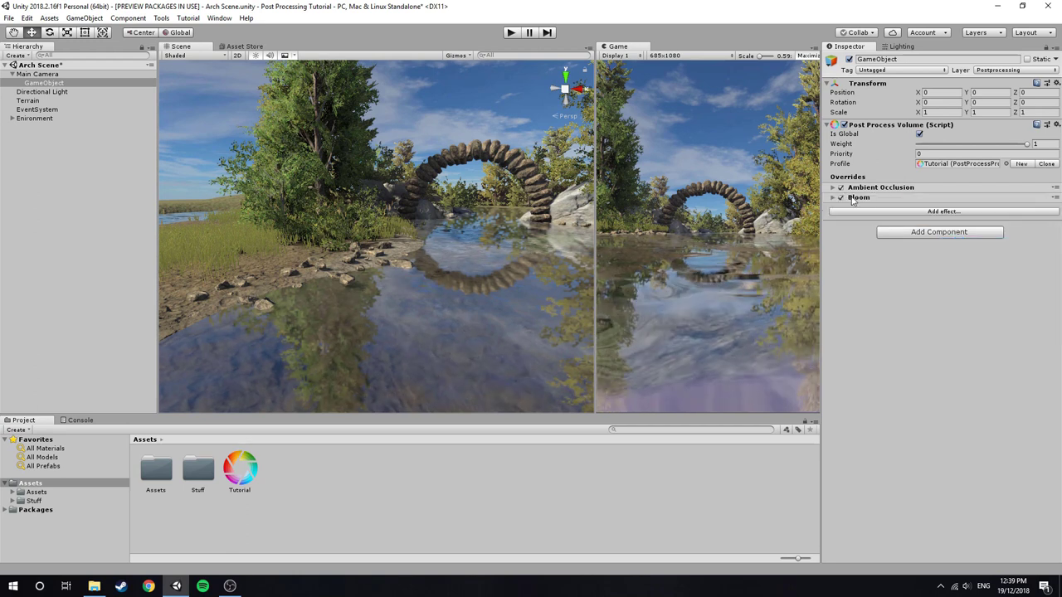
# Step: Enable all Bloom override settings, from Intensity through Fast Mode, plus the Dirtiness texture and intensity
pyautogui.click(832, 229)
pyautogui.click(832, 238)
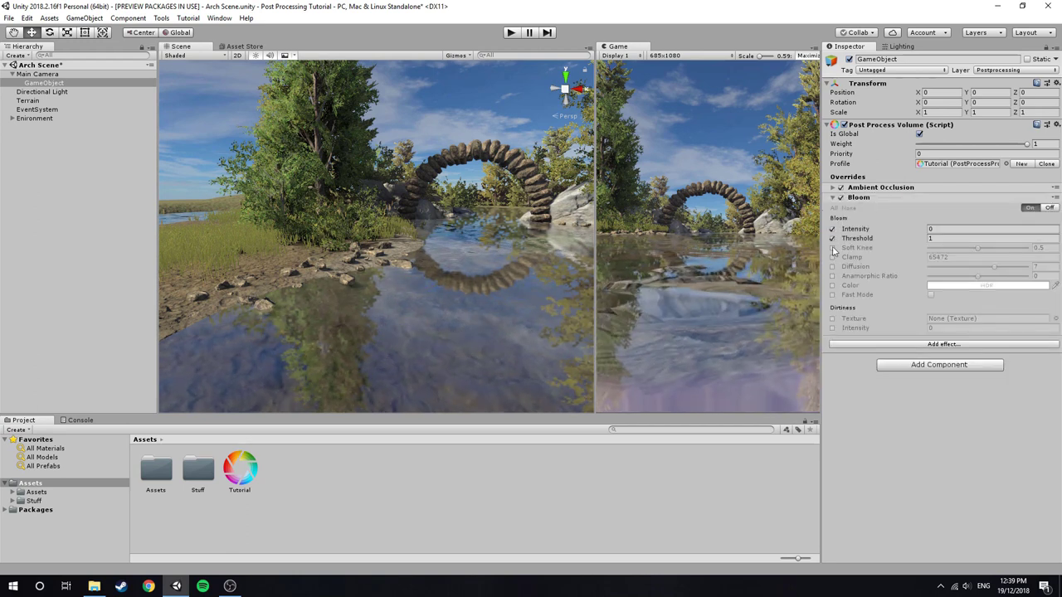
pyautogui.click(833, 247)
pyautogui.click(833, 257)
pyautogui.click(832, 266)
pyautogui.click(833, 276)
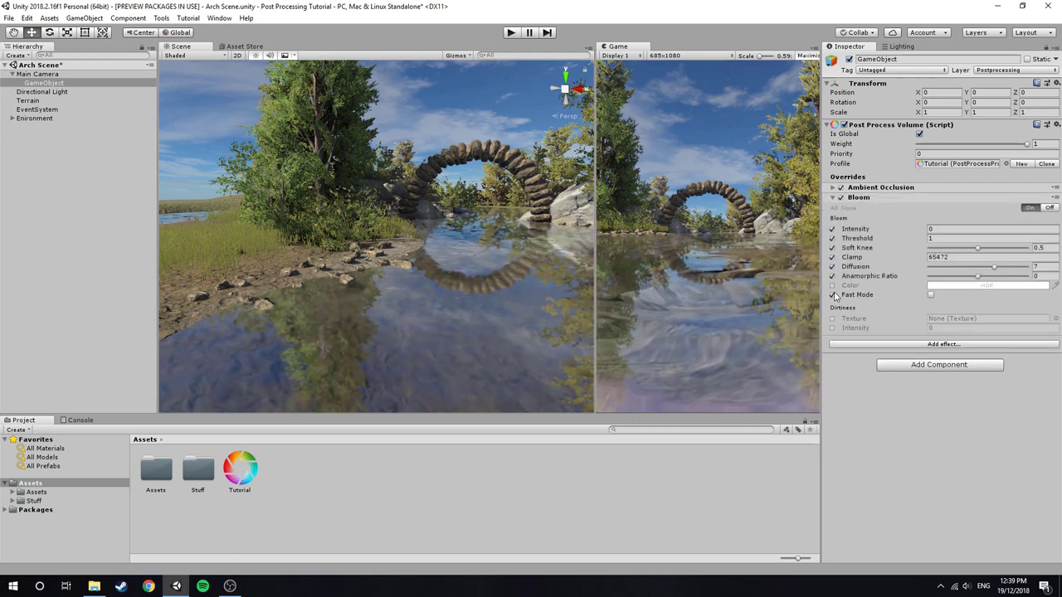
pyautogui.click(832, 286)
pyautogui.click(832, 295)
pyautogui.click(832, 319)
pyautogui.click(832, 328)
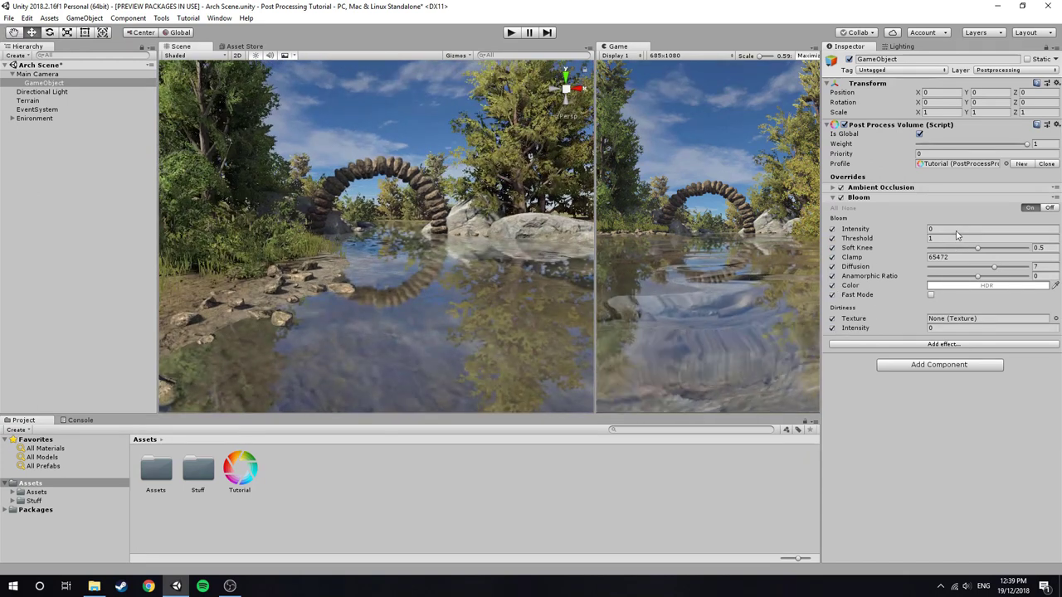
# Step: Set the Bloom threshold to 0.5, try an intensity of 1, then set the intensity to 2
pyautogui.click(936, 230)
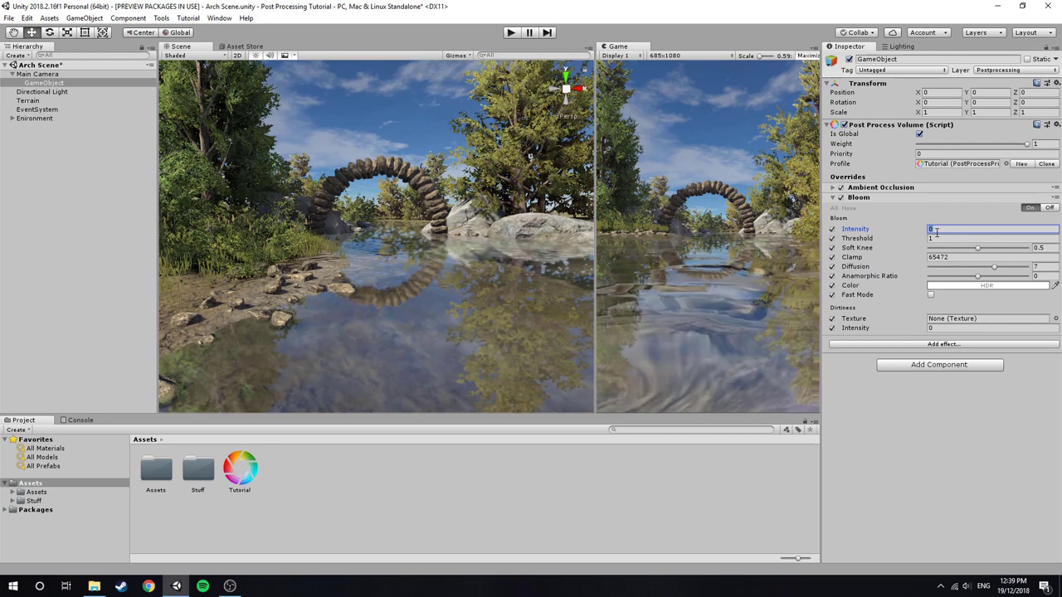
pyautogui.write('1')
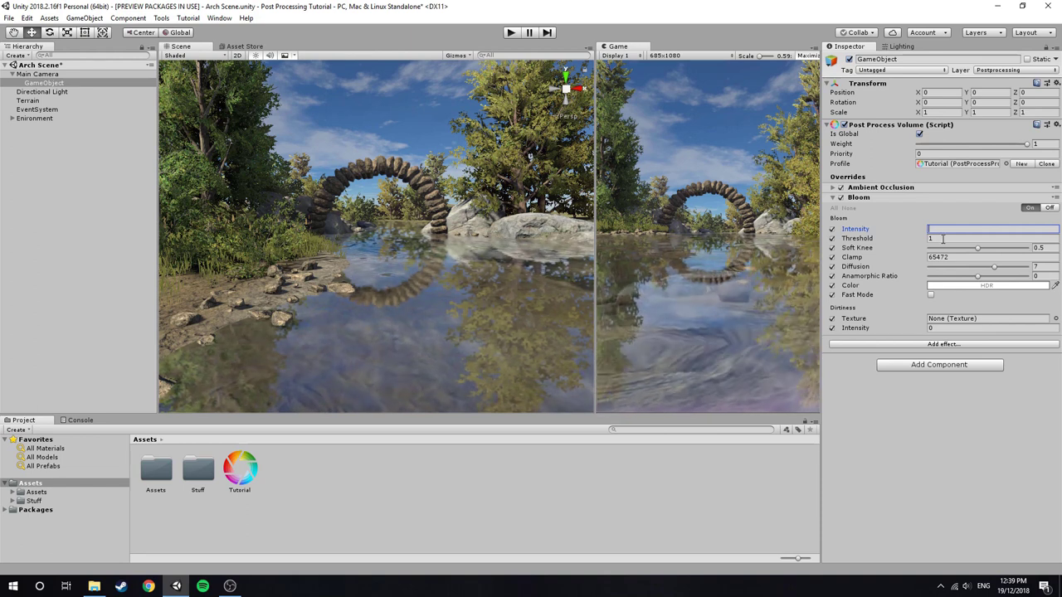
pyautogui.click(942, 239)
pyautogui.write('0.5')
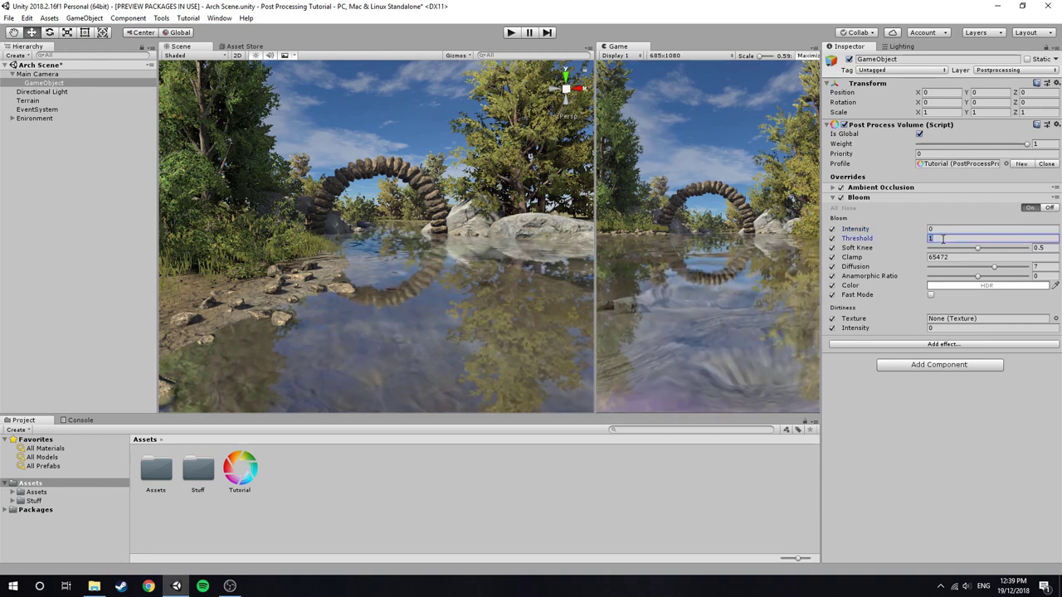
pyautogui.click(946, 229)
pyautogui.write('1')
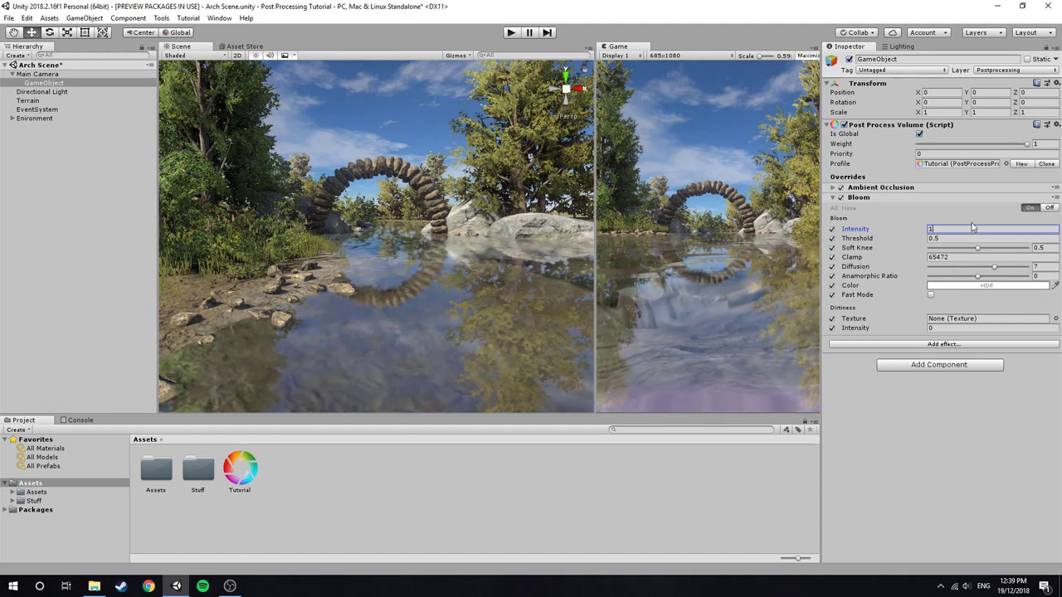
pyautogui.press('BackSpace')
pyautogui.write('2')
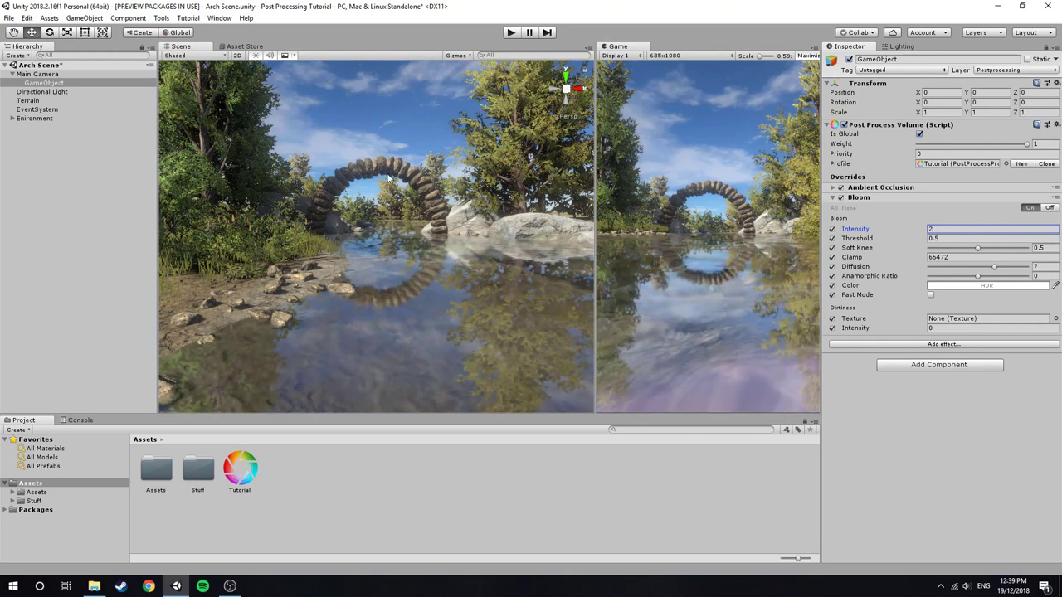
# Step: Toggle the Bloom effect off and on repeatedly to compare the scene, leave it enabled, and collapse its settings
pyautogui.moveTo(390, 178); pyautogui.dragTo(406, 179, button='right')
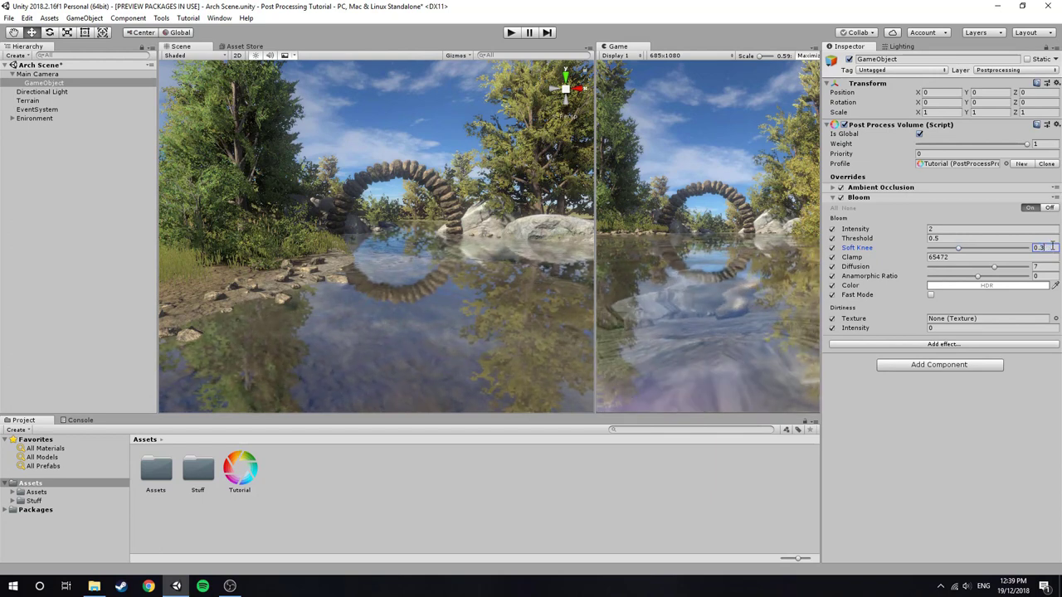
pyautogui.click(842, 198)
pyautogui.click(842, 198)
pyautogui.click(842, 199)
pyautogui.click(842, 198)
pyautogui.click(842, 199)
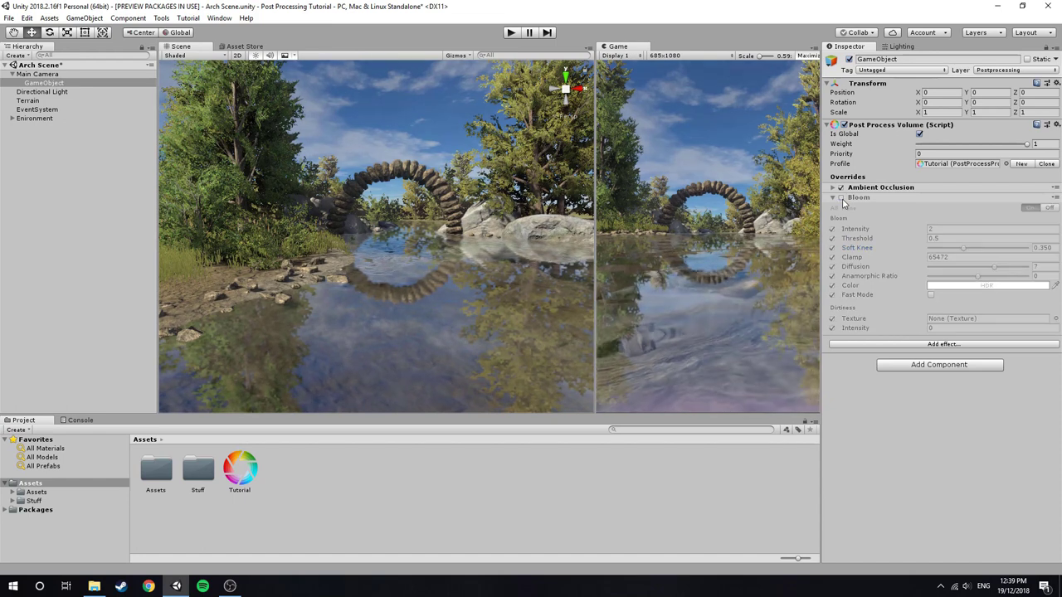
pyautogui.click(842, 198)
pyautogui.click(874, 199)
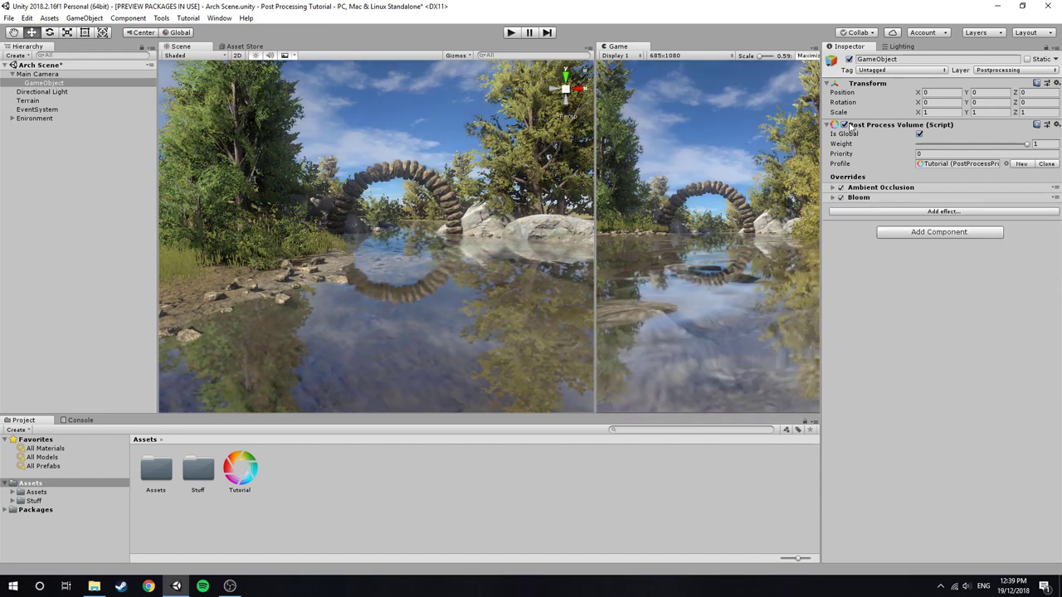
# Step: Toggle the whole Post Process Volume off and on to compare the scene, leaving it enabled
pyautogui.click(844, 124)
pyautogui.click(844, 125)
pyautogui.click(844, 124)
pyautogui.click(845, 124)
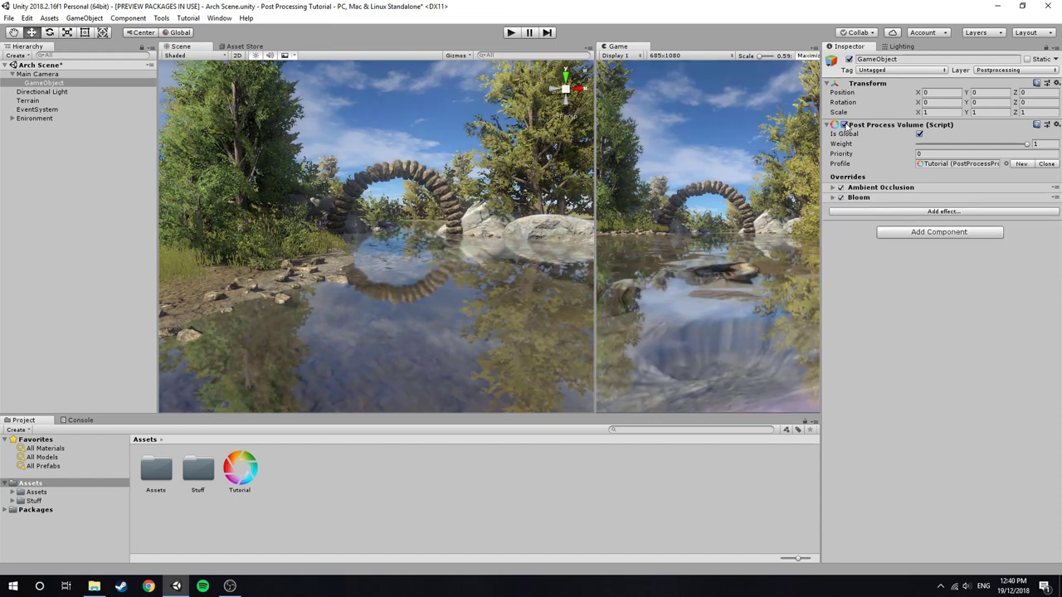
# Step: Add a Depth of Field effect and enable its Focus Distance, Aperture, Focal Length and Max Blur Size overrides
pyautogui.click(882, 212)
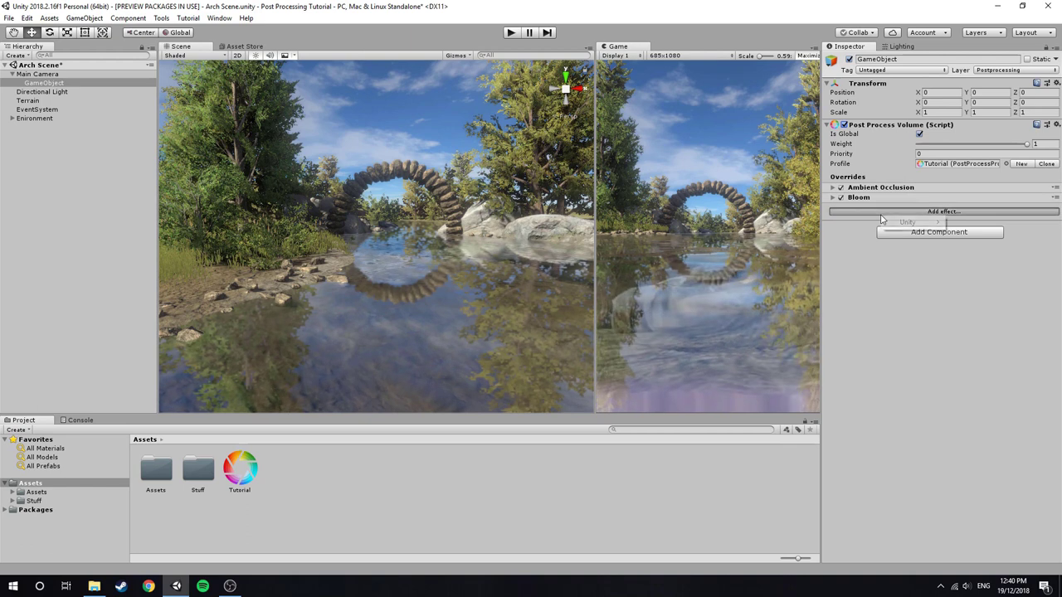
pyautogui.moveTo(895, 222)
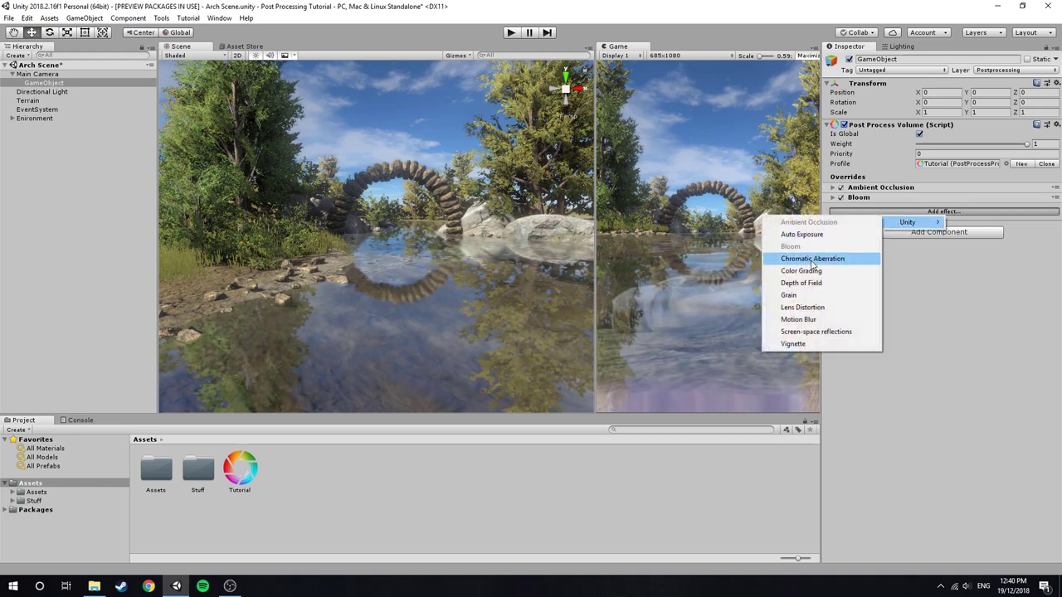
pyautogui.click(801, 284)
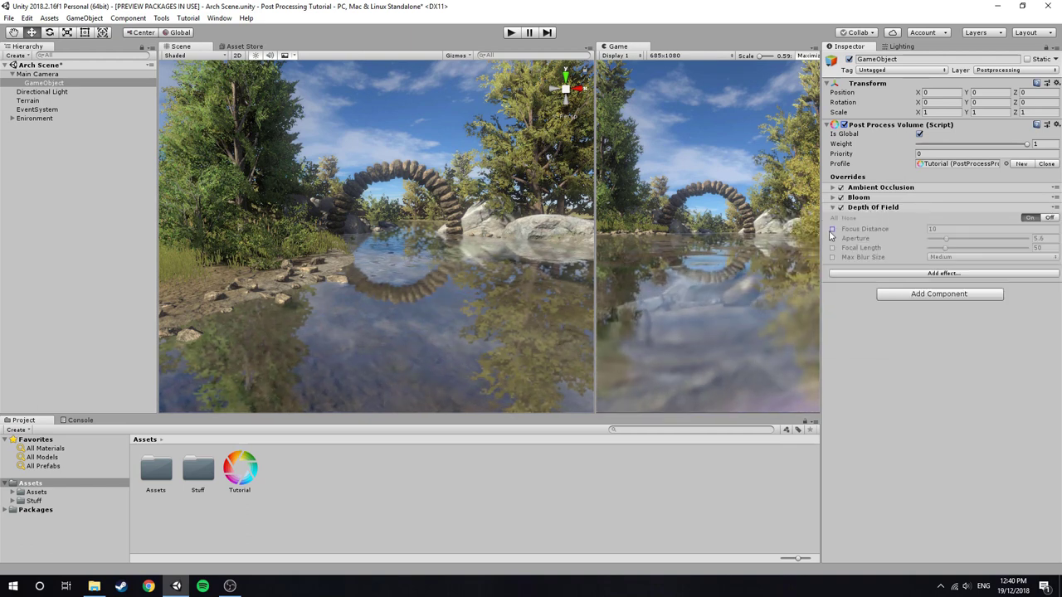
pyautogui.click(832, 229)
pyautogui.click(832, 238)
pyautogui.click(832, 248)
pyautogui.click(833, 257)
# Step: Set the Depth of Field focus distance to 50 and the aperture to 3.1
pyautogui.moveTo(460, 278); pyautogui.dragTo(399, 249, button='right')
pyautogui.click(948, 229)
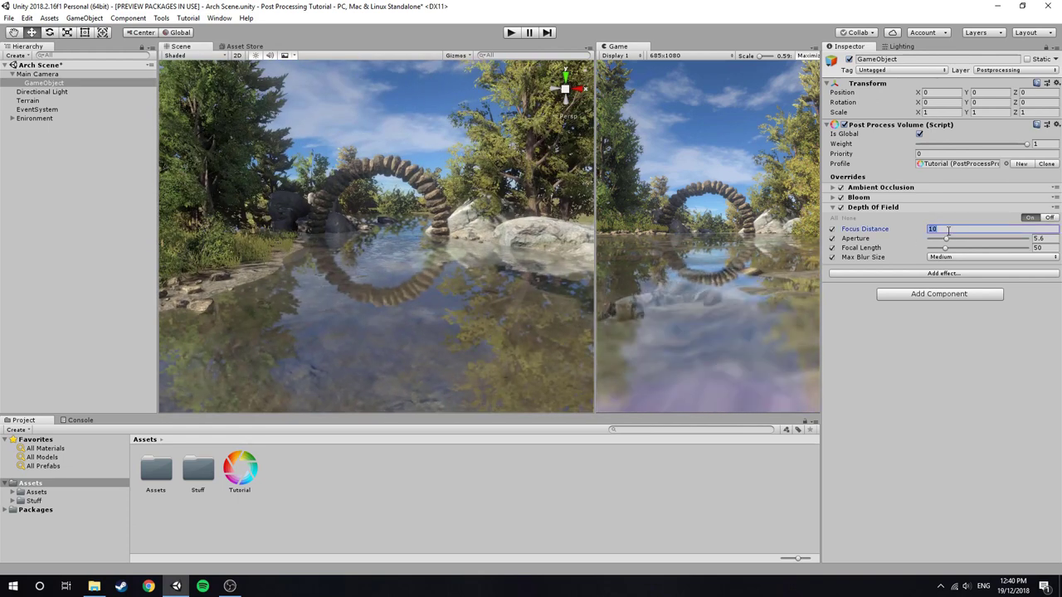
pyautogui.write('50')
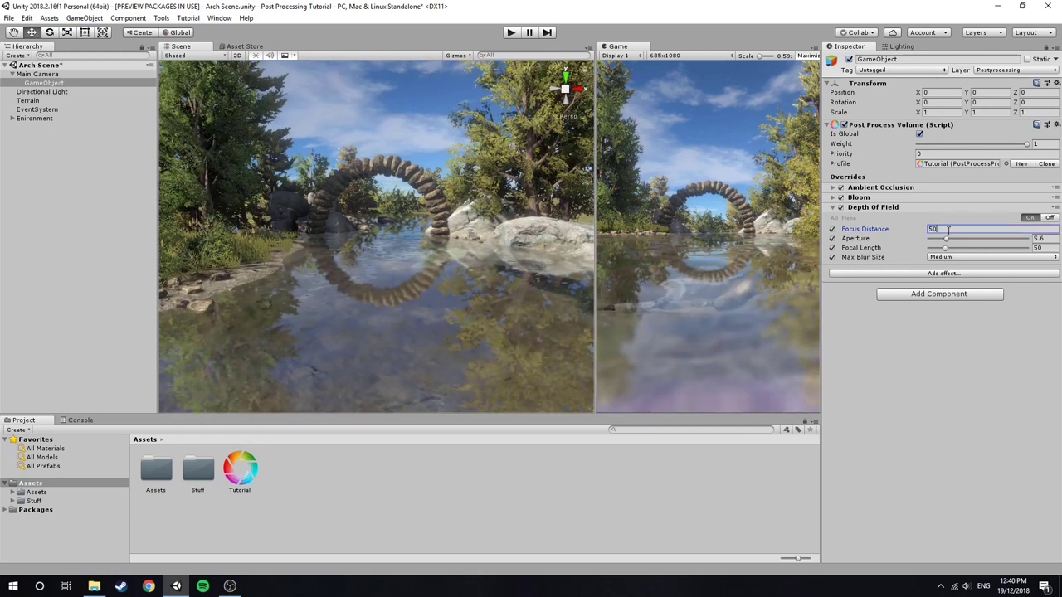
pyautogui.moveTo(947, 243); pyautogui.dragTo(929, 241)
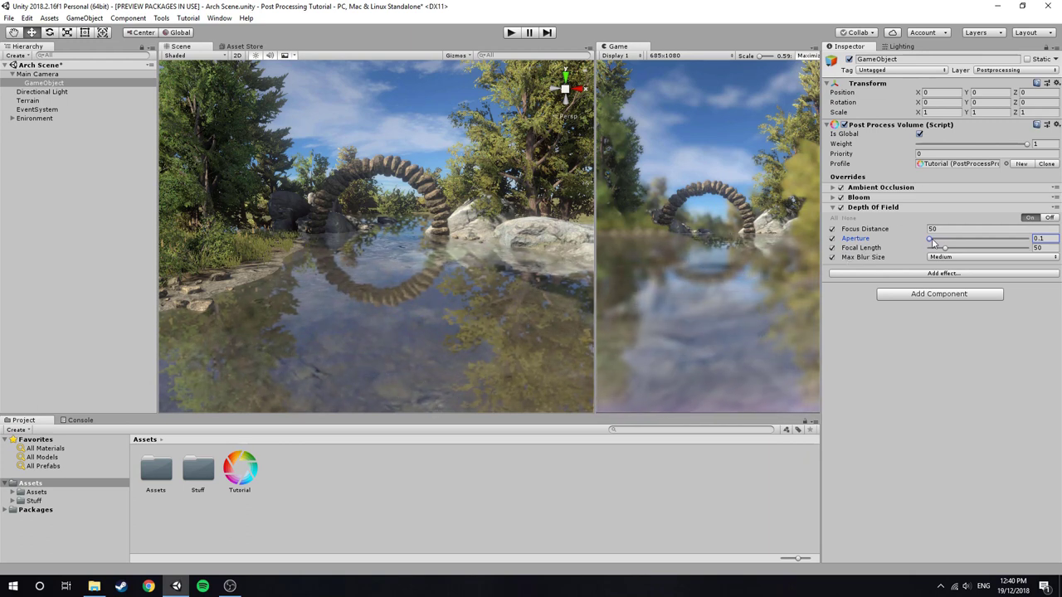
pyautogui.moveTo(932, 240); pyautogui.dragTo(942, 242)
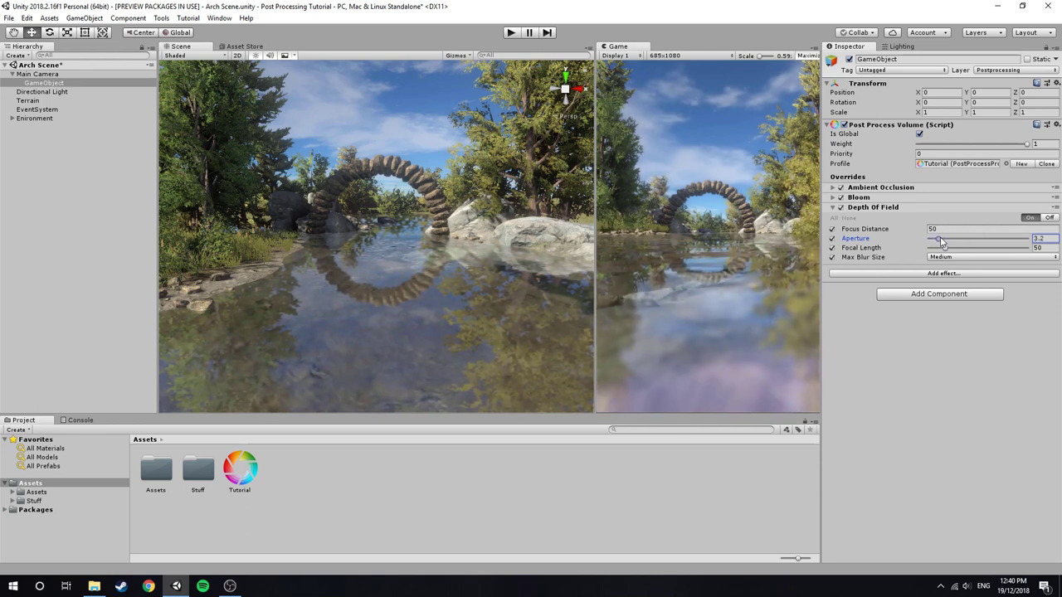
pyautogui.moveTo(1035, 239); pyautogui.dragTo(1054, 238)
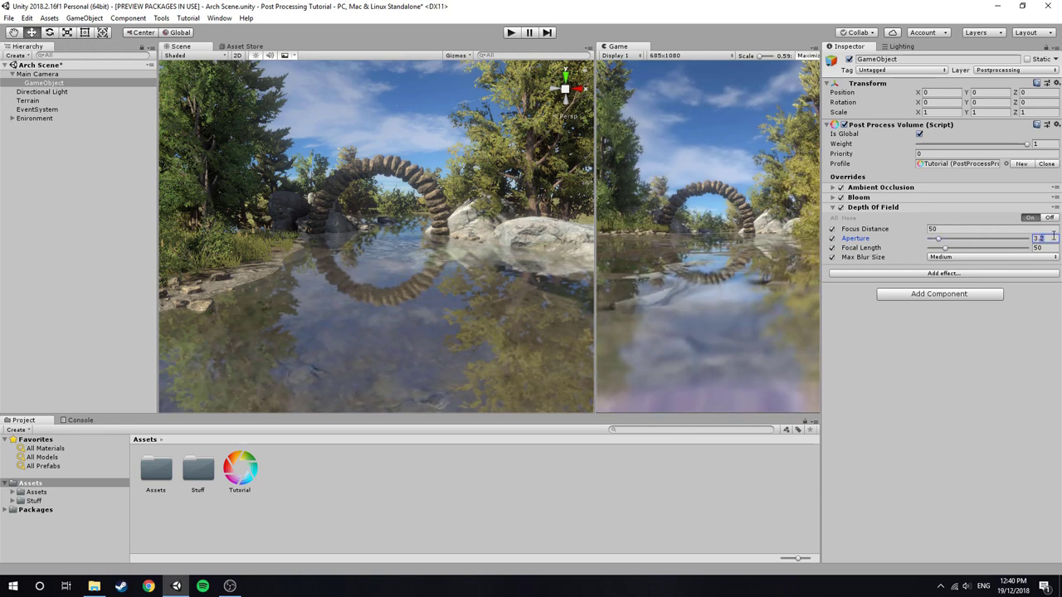
pyautogui.write('3.1')
pyautogui.moveTo(432, 249); pyautogui.dragTo(462, 250, button='right')
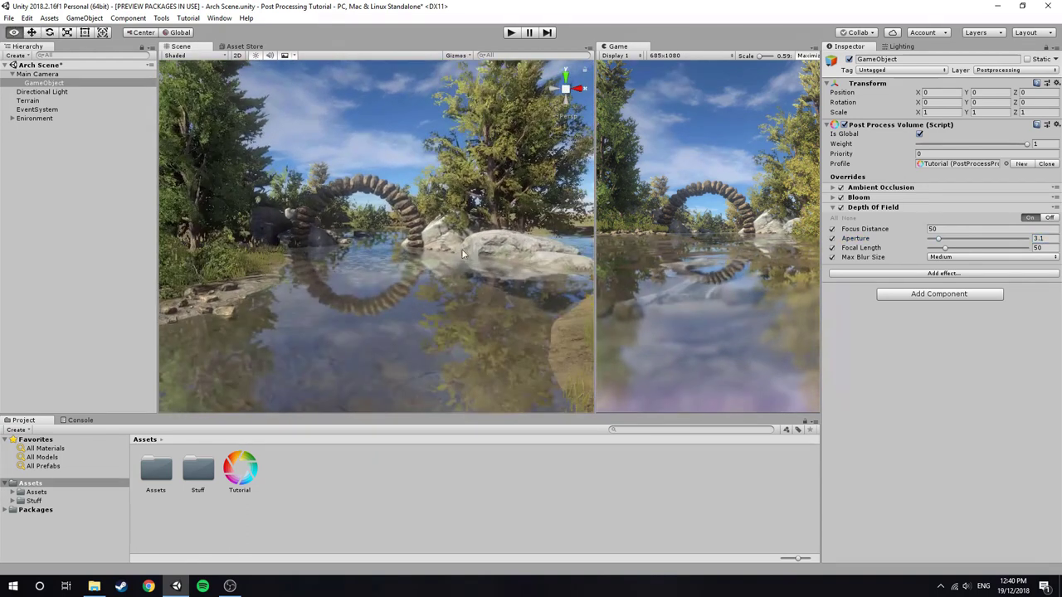
# Step: Try Depth of Field focal lengths of 100 and 115, set it to 117, and collapse the effect's settings
pyautogui.moveTo(945, 248); pyautogui.dragTo(999, 251)
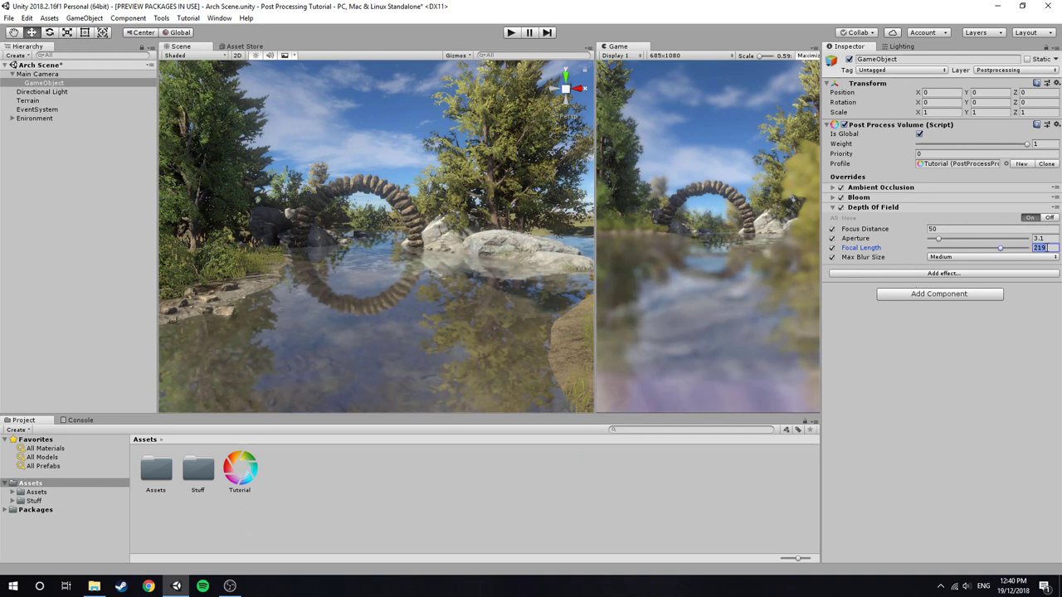
pyautogui.write('100')
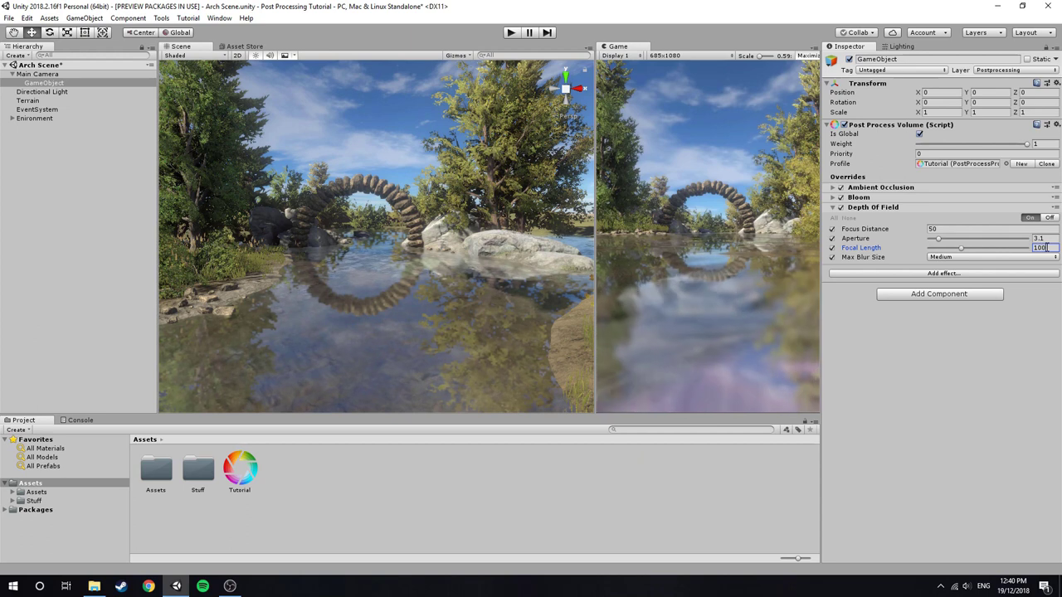
pyautogui.write('115')
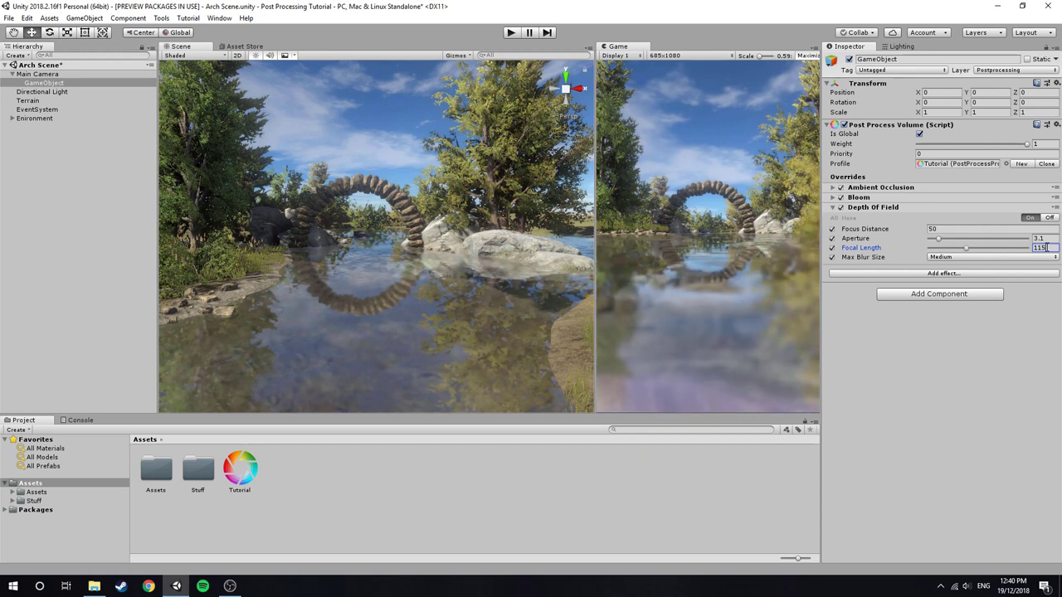
pyautogui.press('BackSpace')
pyautogui.write('7')
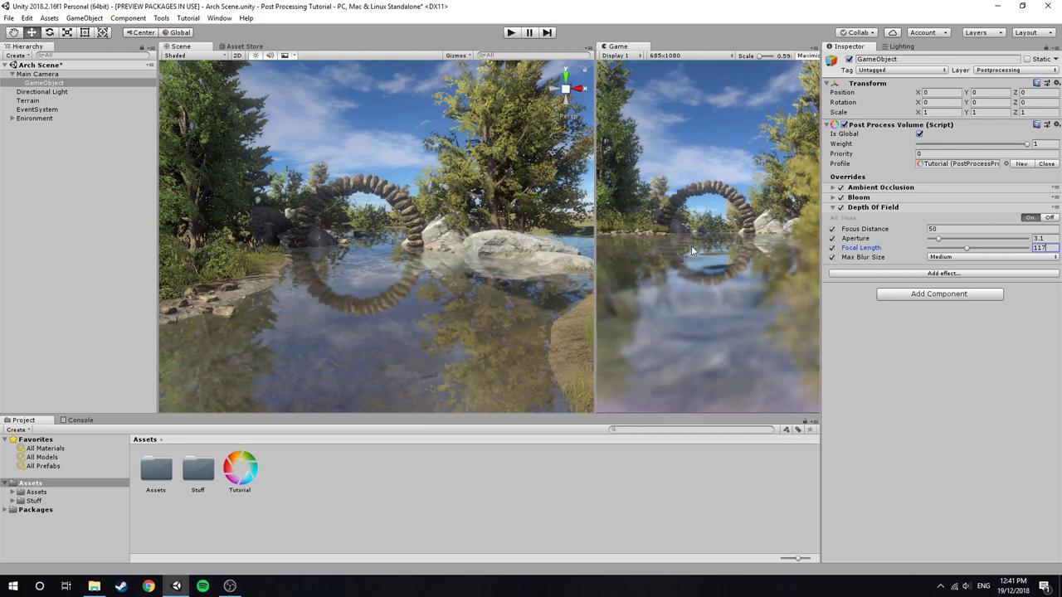
pyautogui.click(869, 209)
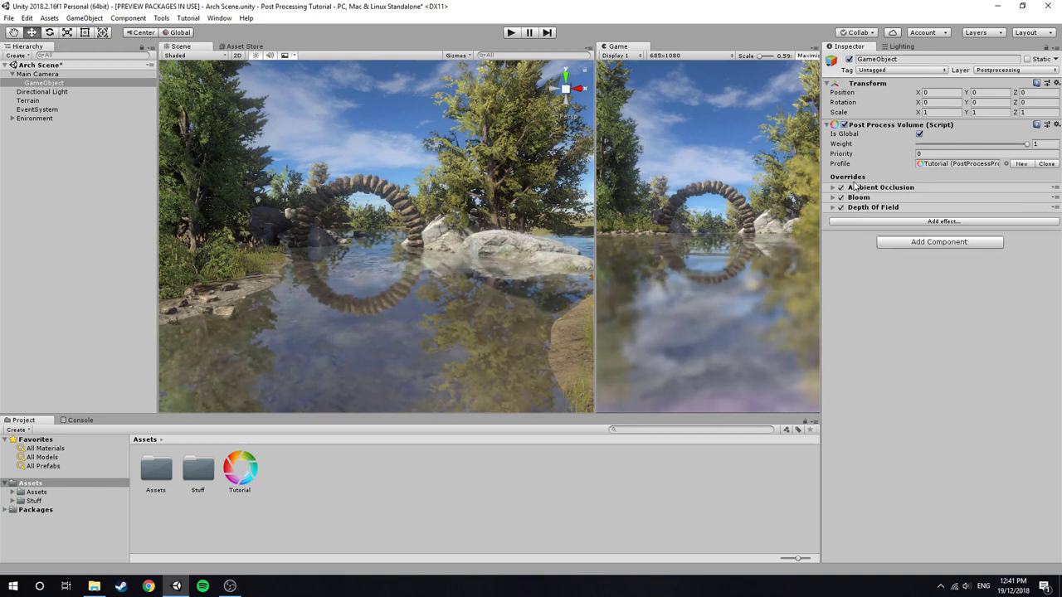
# Step: Add a Color Grading effect and enable its White Balance, Tone, Channel Mixer and Trackball overrides
pyautogui.moveTo(322, 219); pyautogui.dragTo(402, 221, button='right')
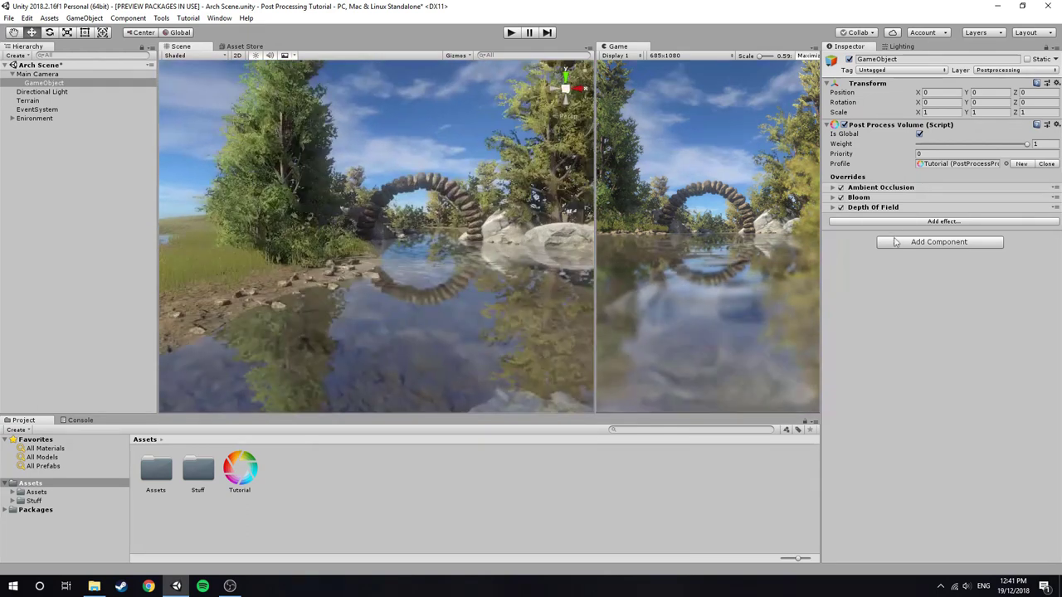
pyautogui.click(911, 221)
pyautogui.moveTo(935, 231)
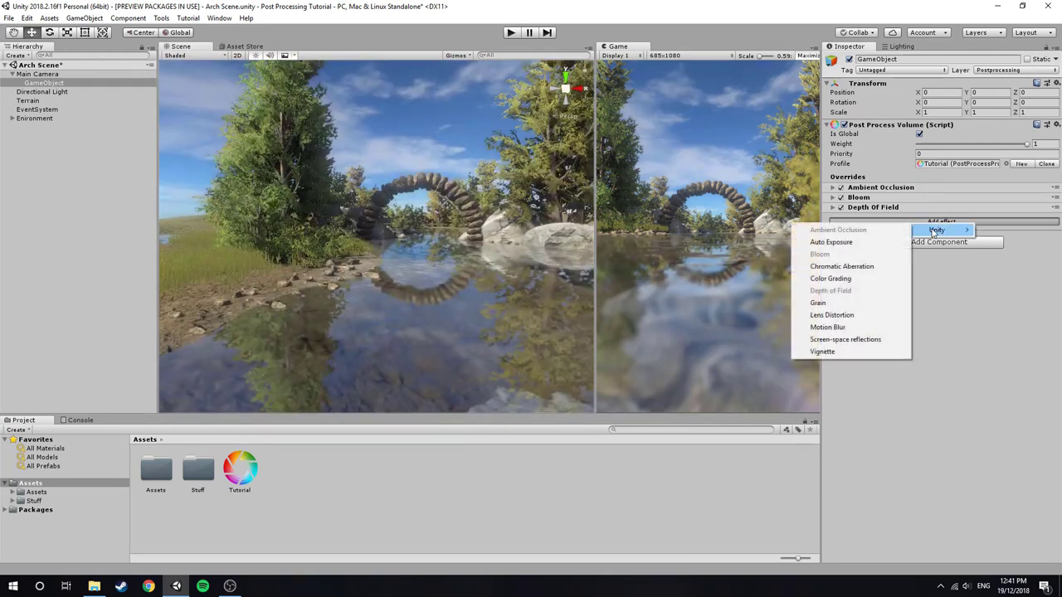
pyautogui.click(840, 282)
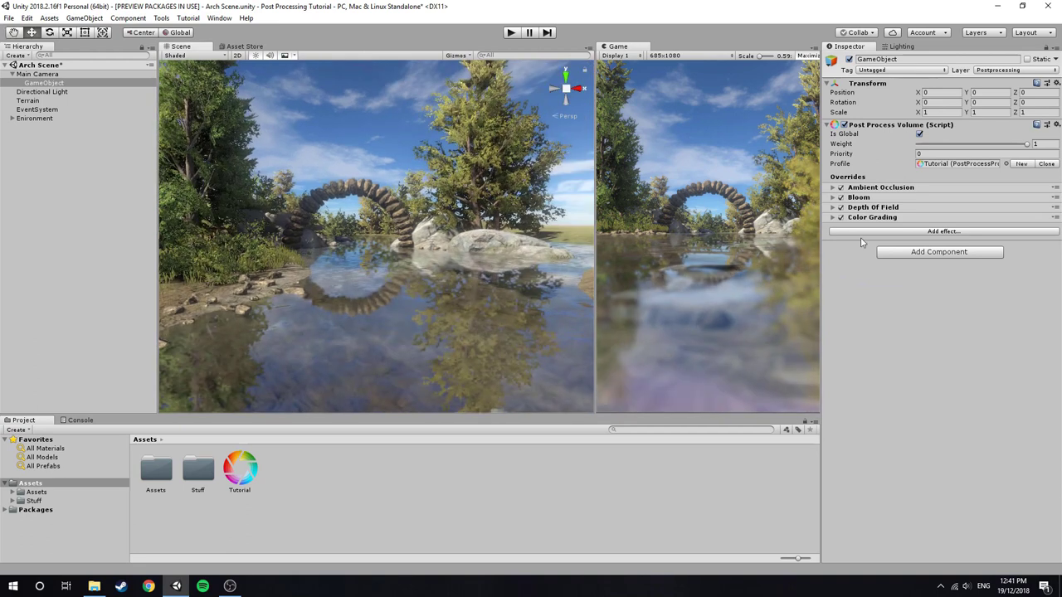
pyautogui.click(871, 217)
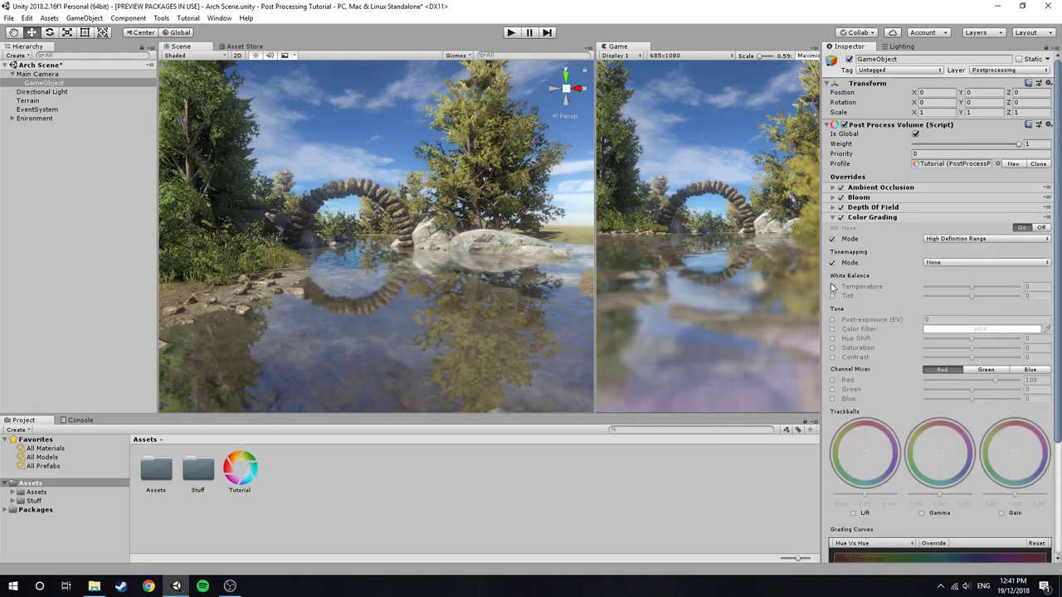
pyautogui.click(833, 294)
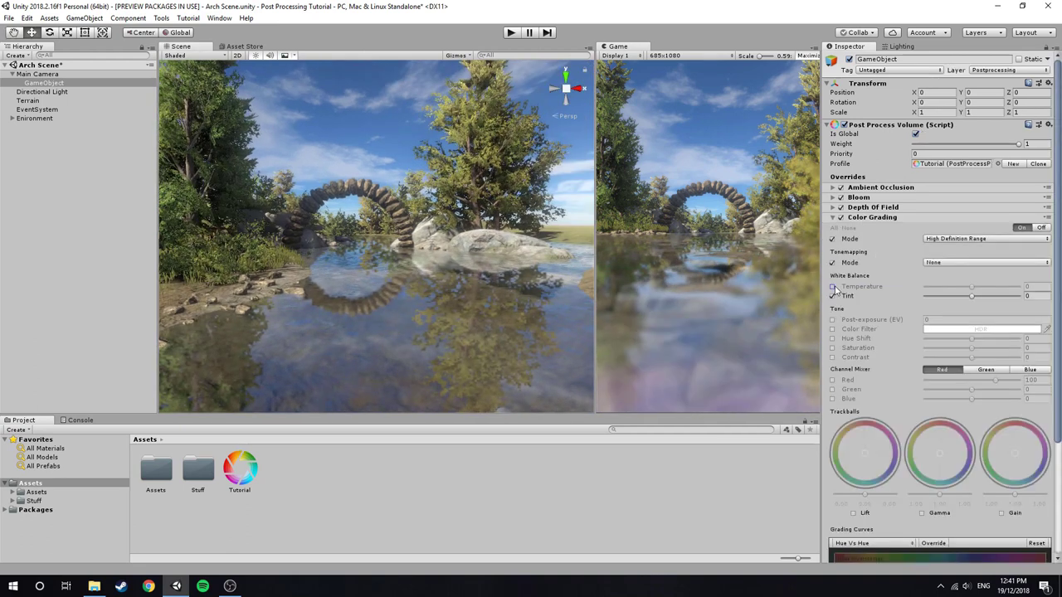
pyautogui.click(833, 286)
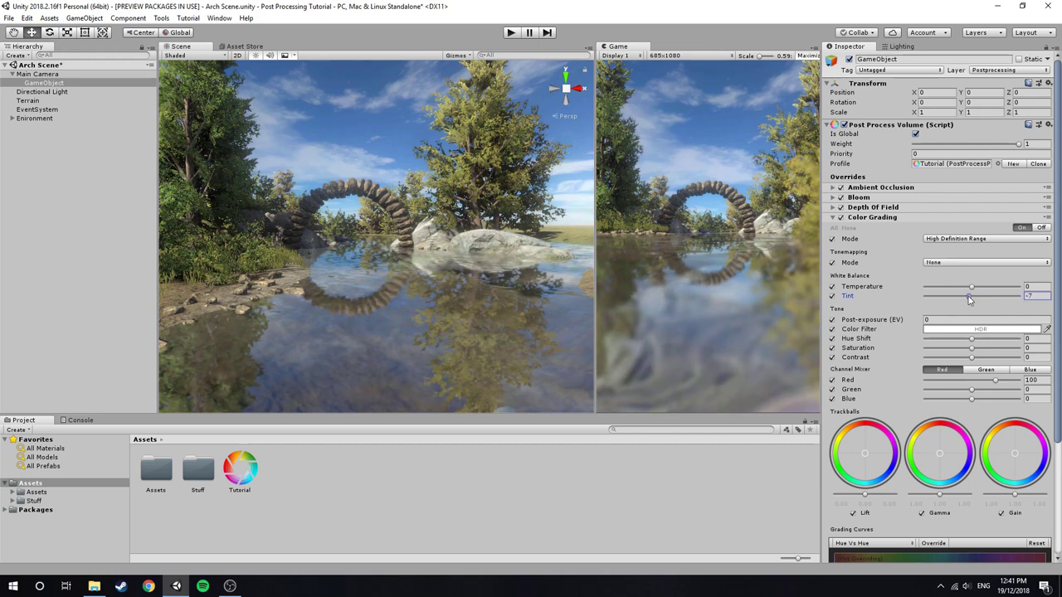
# Step: Try a slightly negative Color Grading tint, then set the tint to 50
pyautogui.moveTo(969, 300)
pyautogui.mouseDown()
pyautogui.moveTo(932, 301)
pyautogui.moveTo(987, 303)
pyautogui.moveTo(974, 302)
pyautogui.mouseUp()
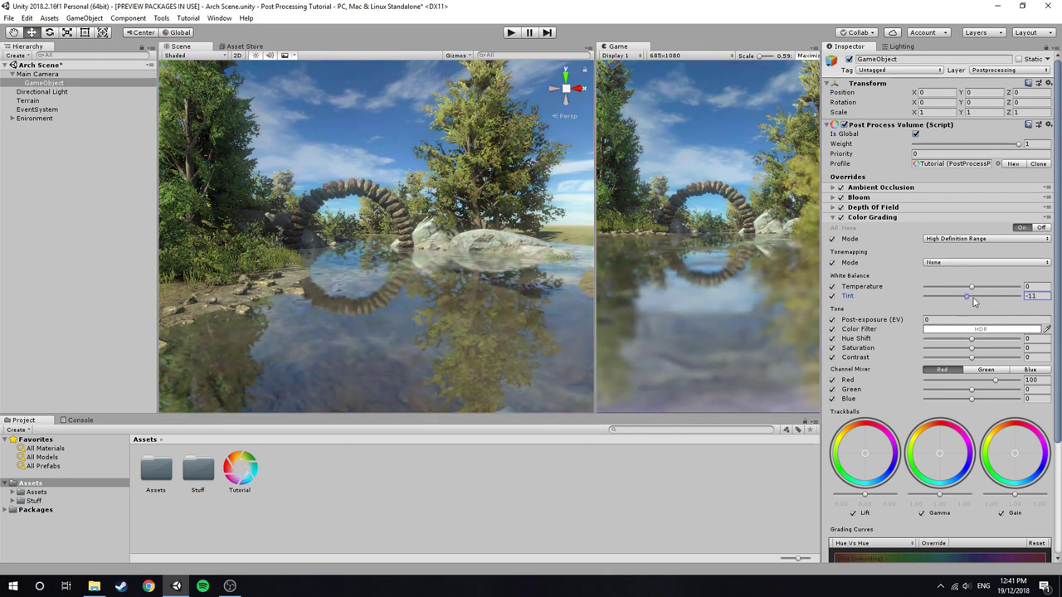
pyautogui.moveTo(477, 269); pyautogui.dragTo(599, 262, button='right')
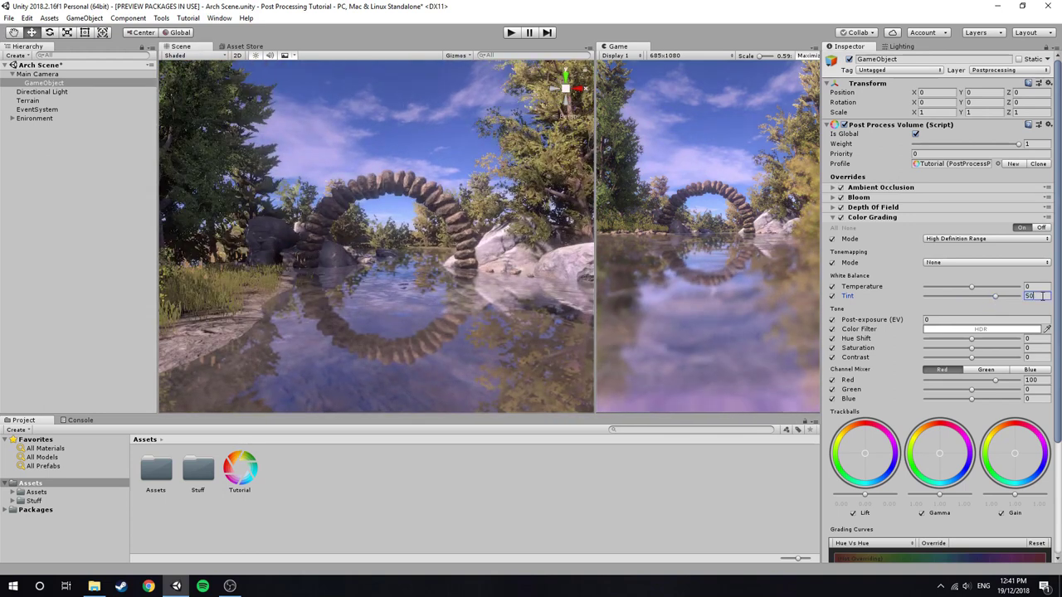
pyautogui.moveTo(431, 266); pyautogui.dragTo(457, 266, button='right')
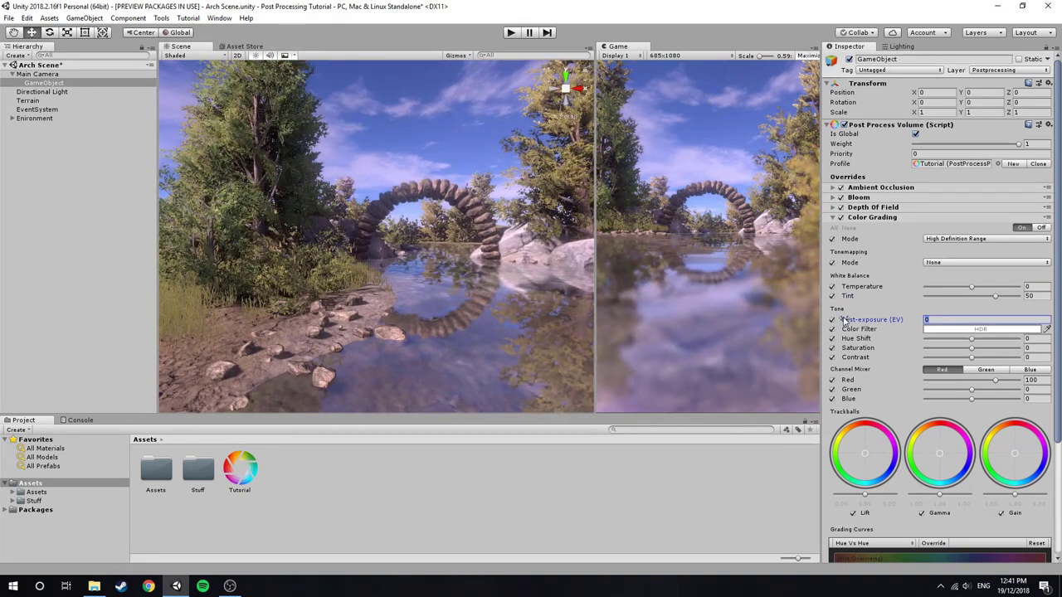
# Step: Try a post-exposure of 1, then set the post-exposure to 0.5
pyautogui.write('1')
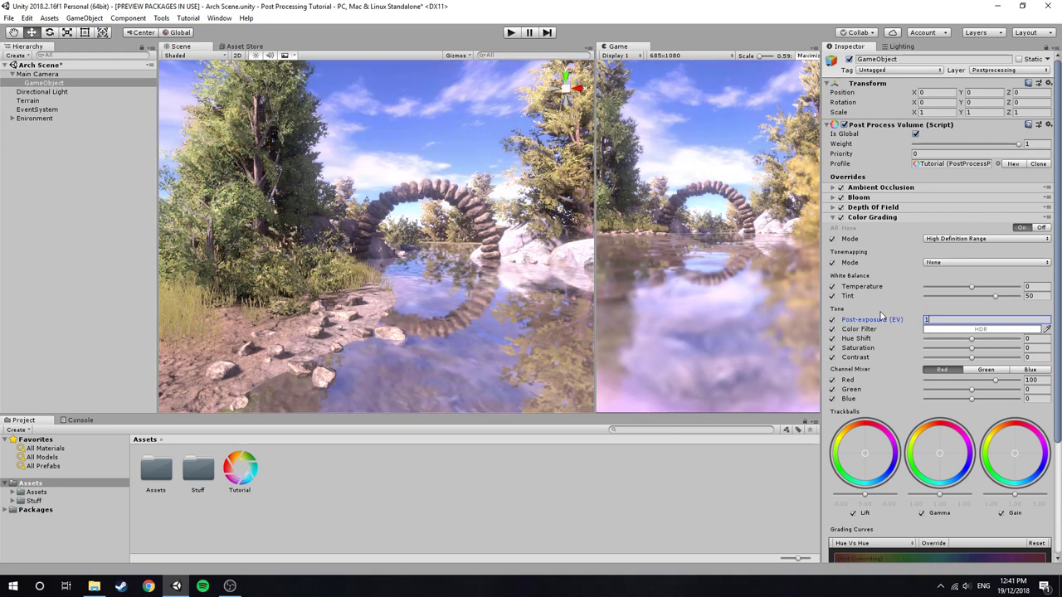
pyautogui.moveTo(585, 262); pyautogui.dragTo(592, 266, button='right')
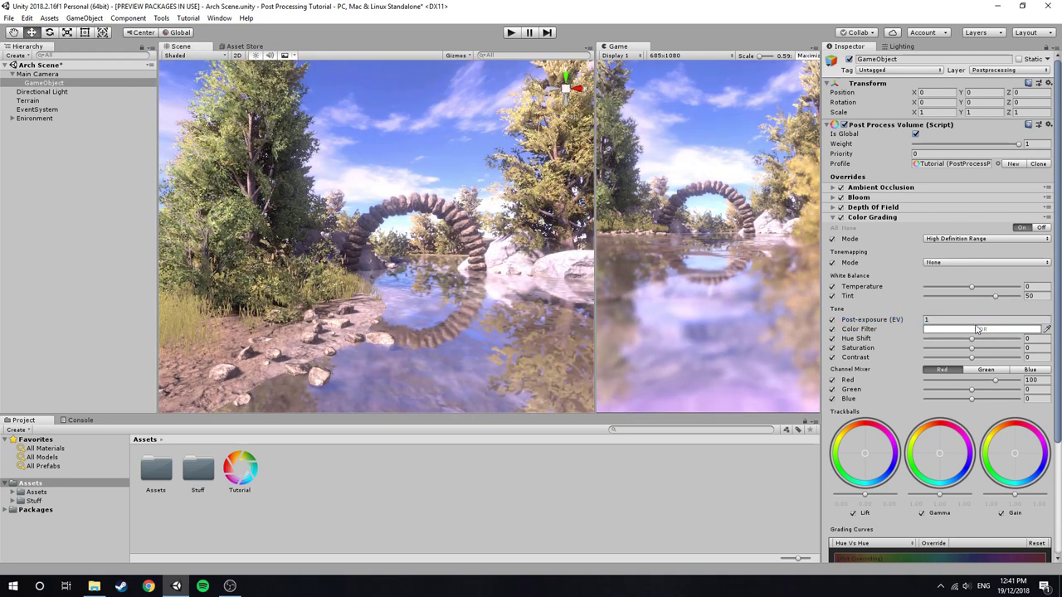
pyautogui.write('0.5')
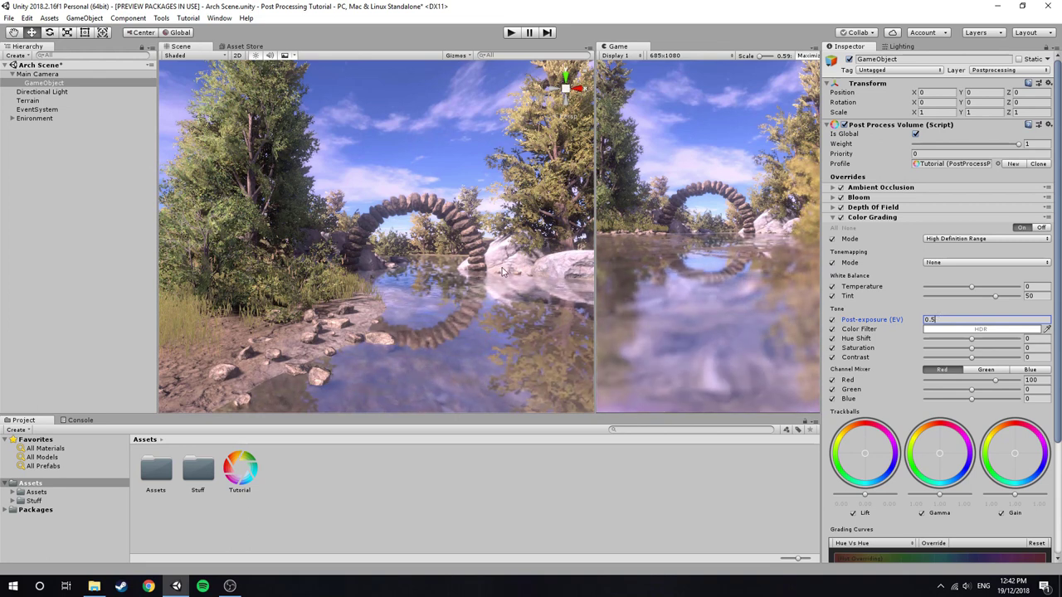
pyautogui.moveTo(412, 260); pyautogui.dragTo(440, 249, button='right')
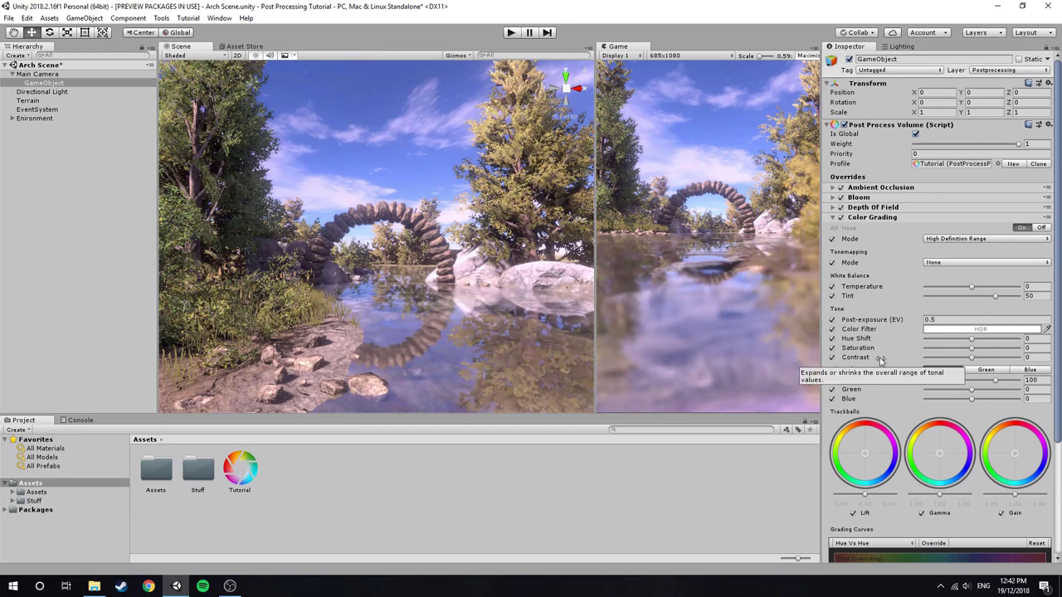
# Step: Try the Color Grading contrast at 100, then set it to 1.4
pyautogui.moveTo(971, 358); pyautogui.dragTo(1024, 359)
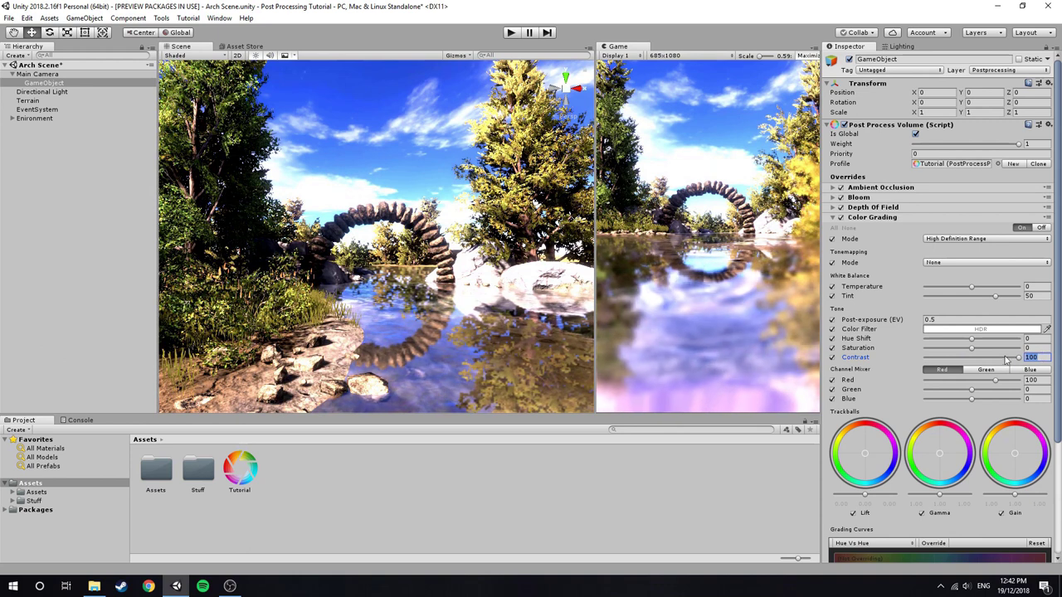
pyautogui.write('1')
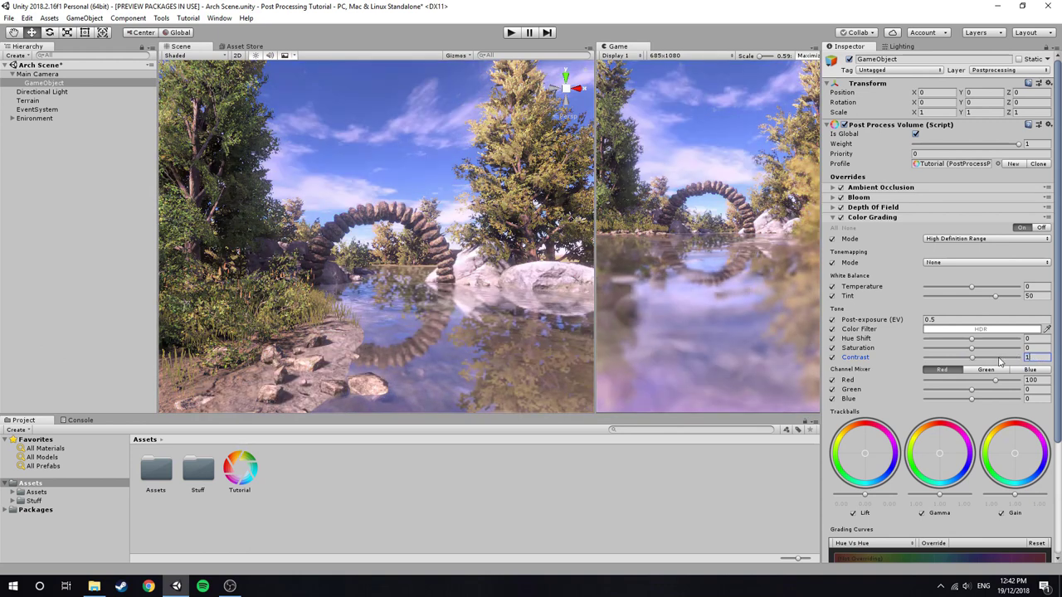
pyautogui.write('.4')
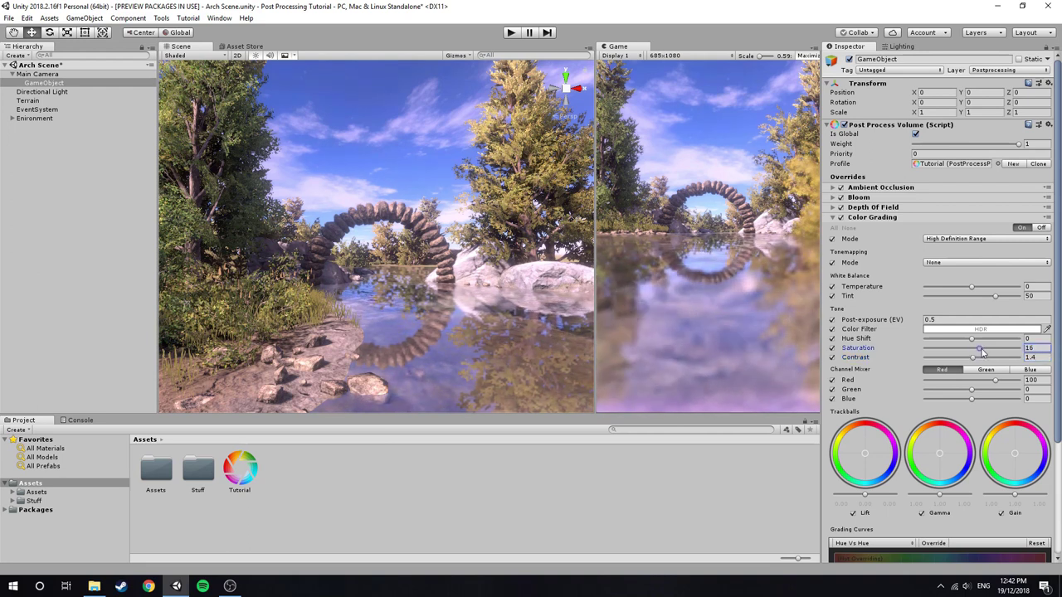
# Step: Try the Color Grading saturation at 100, then set it to 1 and collapse the effect's settings
pyautogui.moveTo(983, 352); pyautogui.dragTo(1034, 350)
pyautogui.moveTo(464, 268); pyautogui.dragTo(436, 264, button='right')
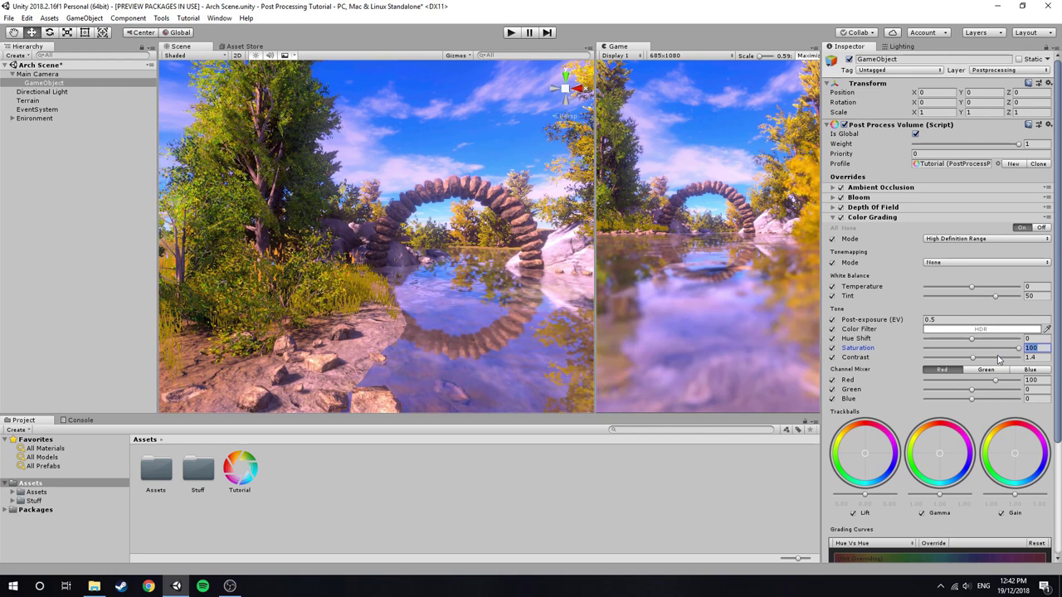
pyautogui.write('0')
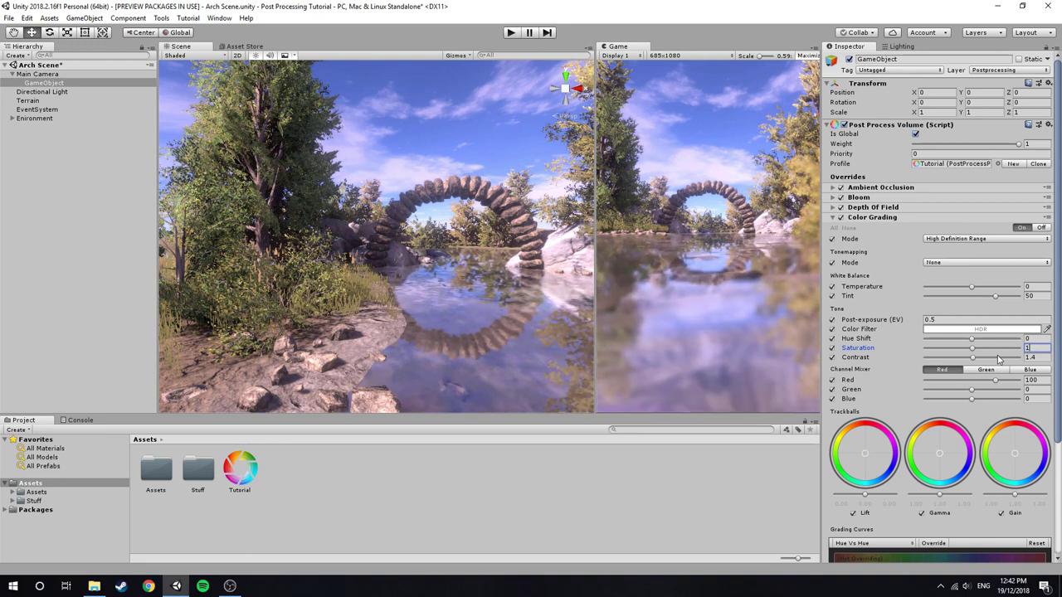
pyautogui.write('5')
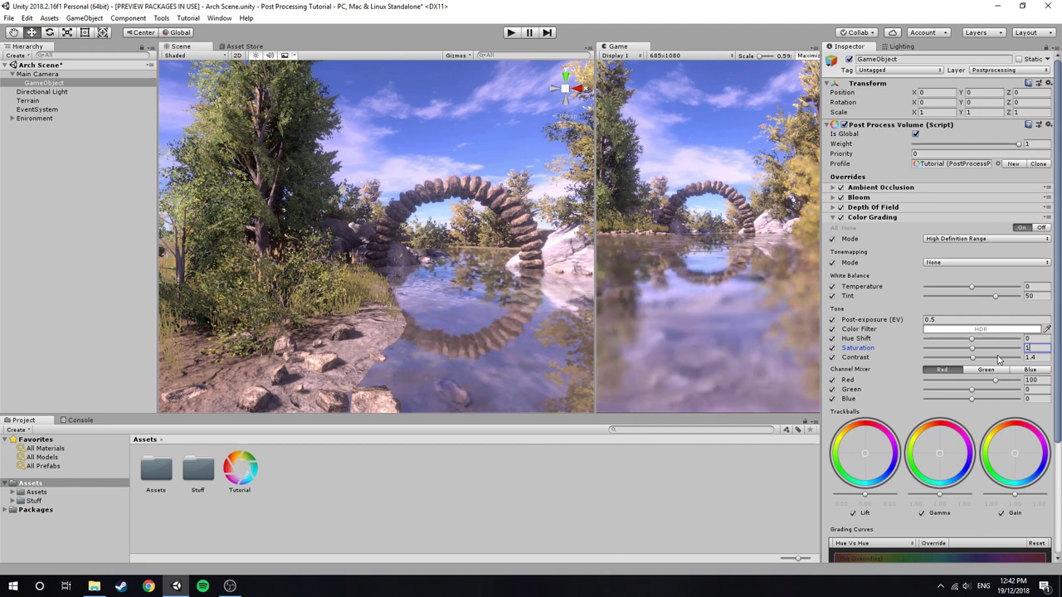
pyautogui.moveTo(499, 303); pyautogui.dragTo(456, 319, button='right')
pyautogui.click(867, 218)
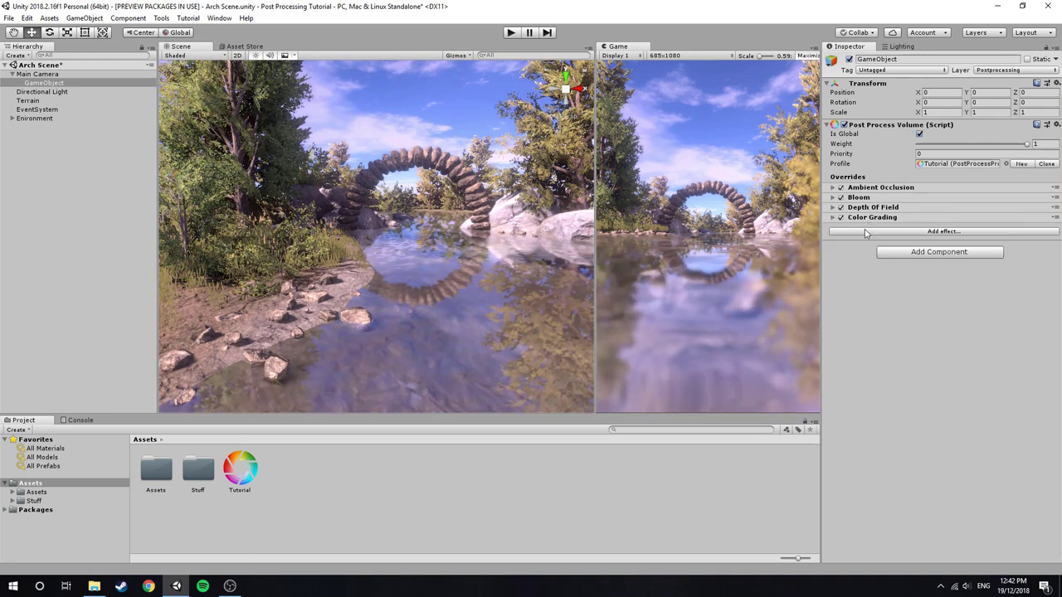
# Step: Add a Screen Space Reflections effect to the volume and enable its maximum march distance, distance fade and vignette overrides
pyautogui.click(868, 233)
pyautogui.moveTo(895, 240)
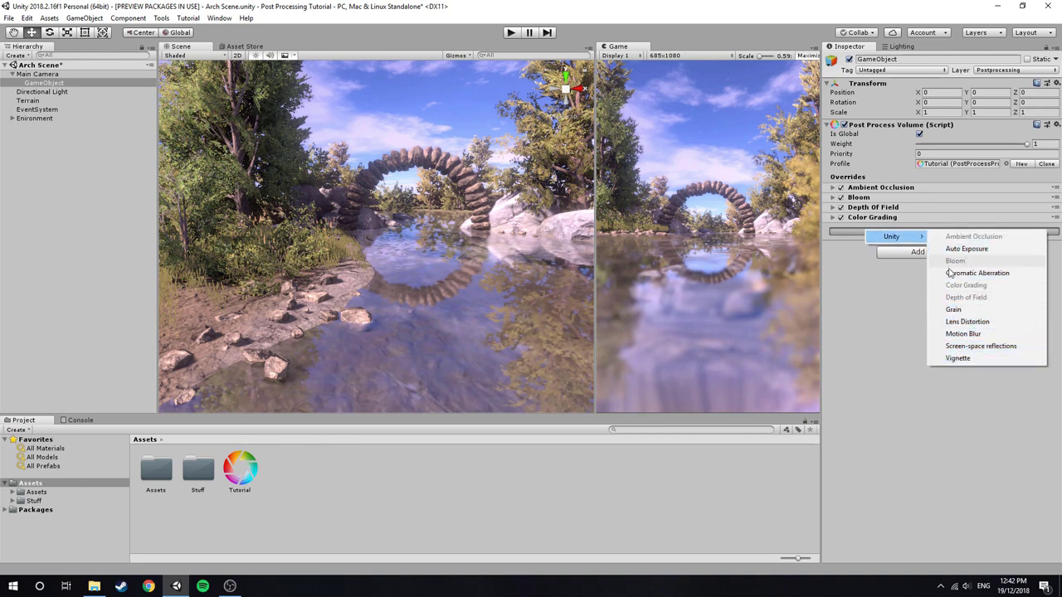
pyautogui.click(969, 347)
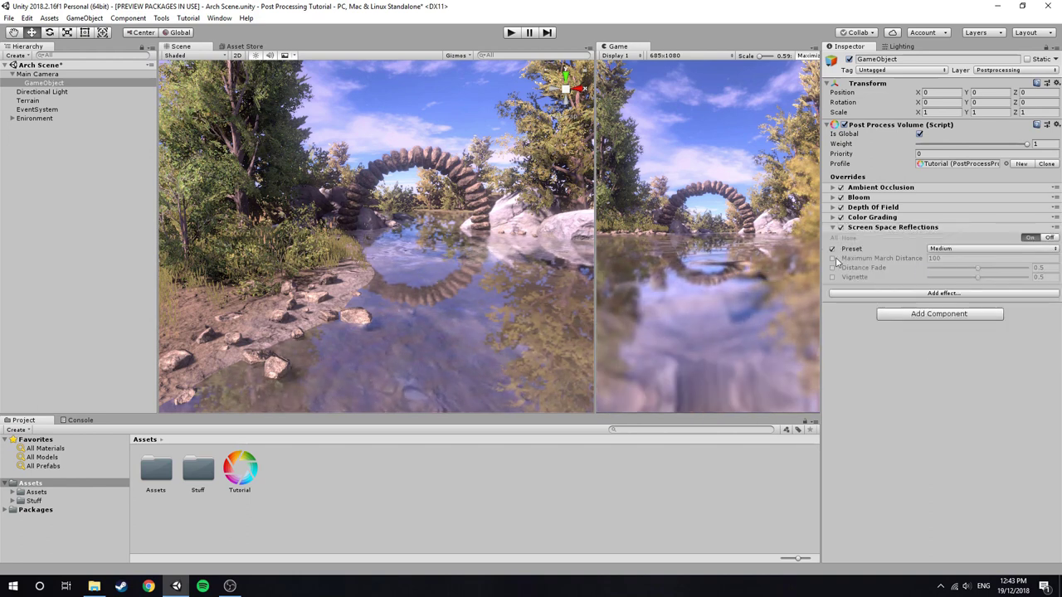
# Step: Set the Screen Space Reflections preset to Overkill
pyautogui.scroll(5, 383, 305)
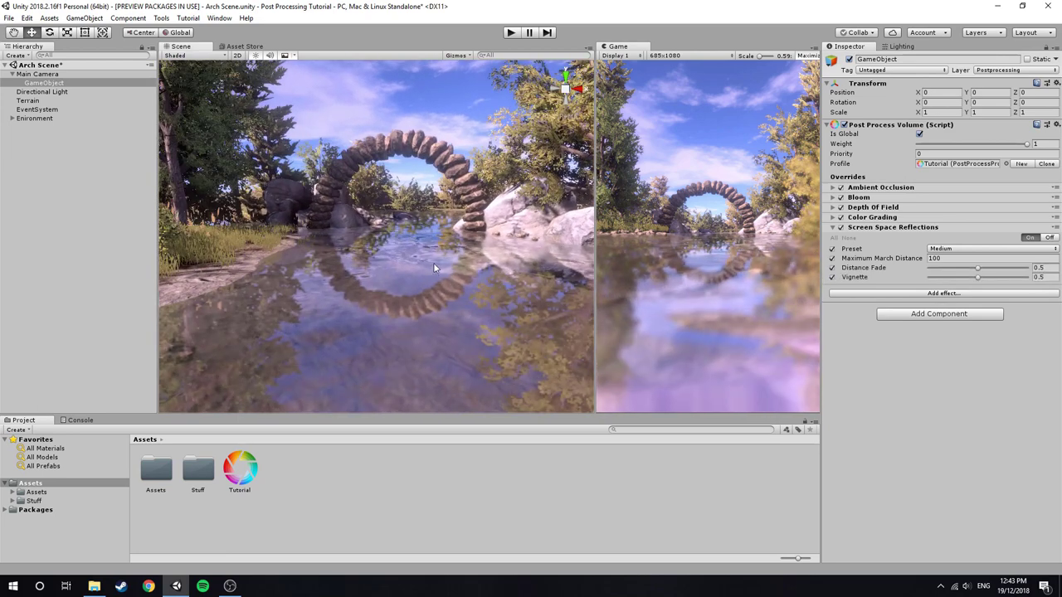
pyautogui.moveTo(433, 263)
pyautogui.mouseDown(button='right')
pyautogui.moveTo(267, 224)
pyautogui.moveTo(429, 249)
pyautogui.mouseUp(button='right')
pyautogui.scroll(8, 458, 244)
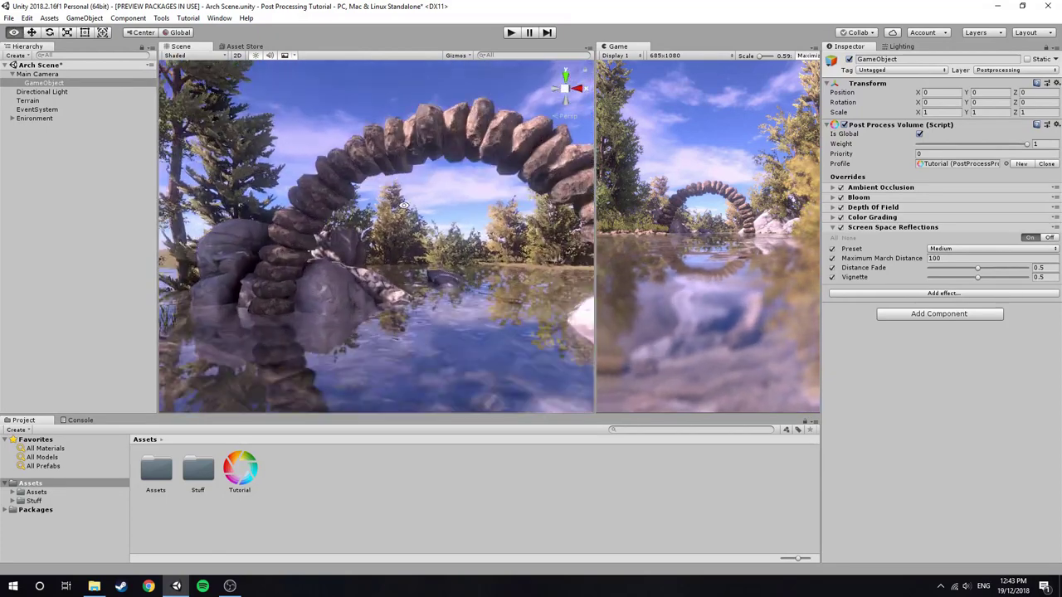
pyautogui.moveTo(401, 251); pyautogui.dragTo(350, 254, button='right')
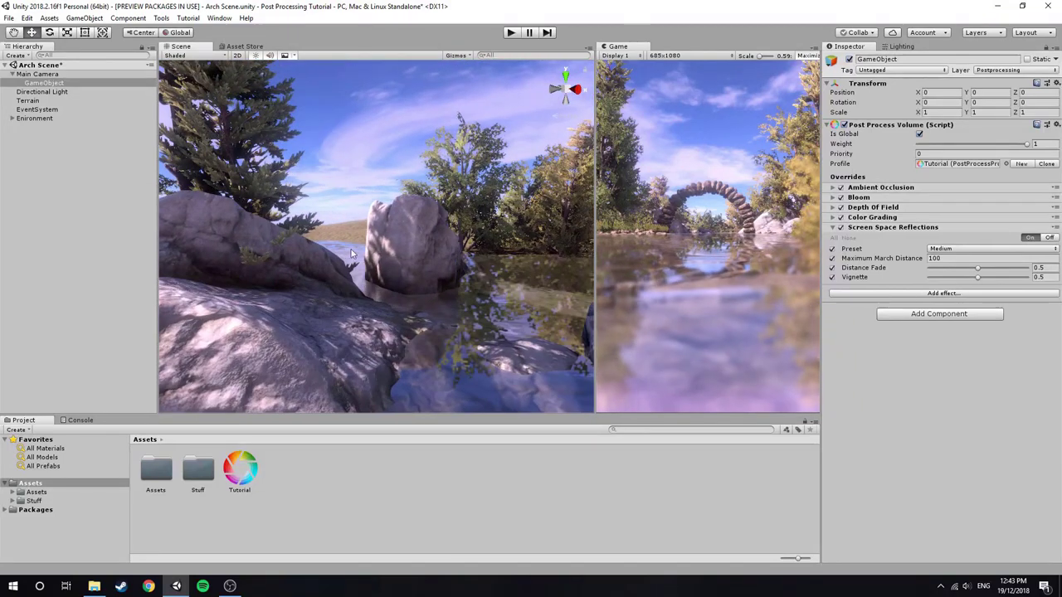
pyautogui.click(942, 250)
pyautogui.click(962, 333)
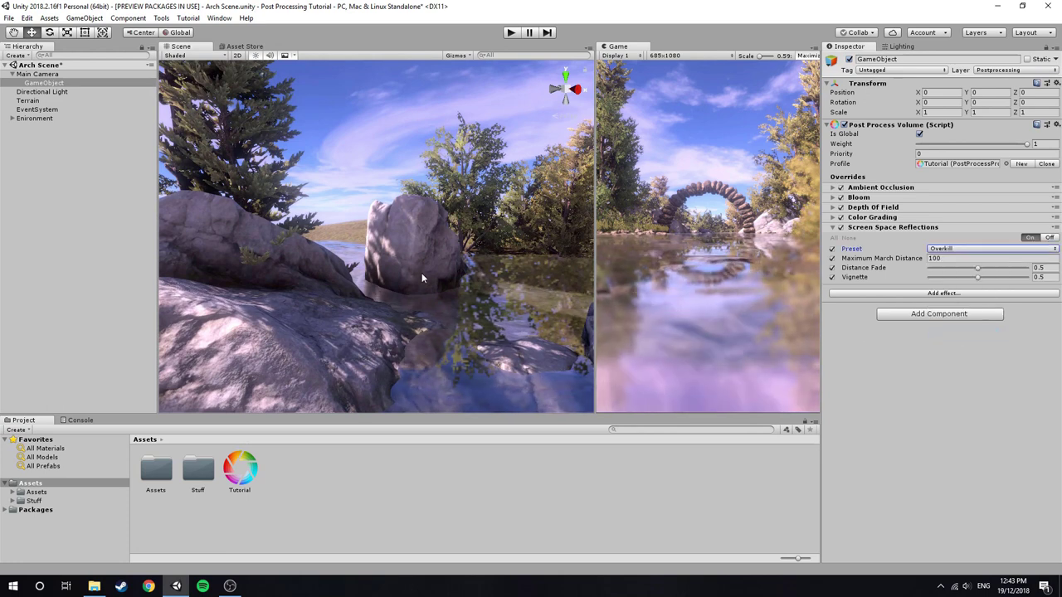
# Step: Switch Screen Space Reflections off and on repeatedly to compare the rocks and water, leave it enabled and collapse its settings
pyautogui.moveTo(421, 273); pyautogui.dragTo(383, 265, button='right')
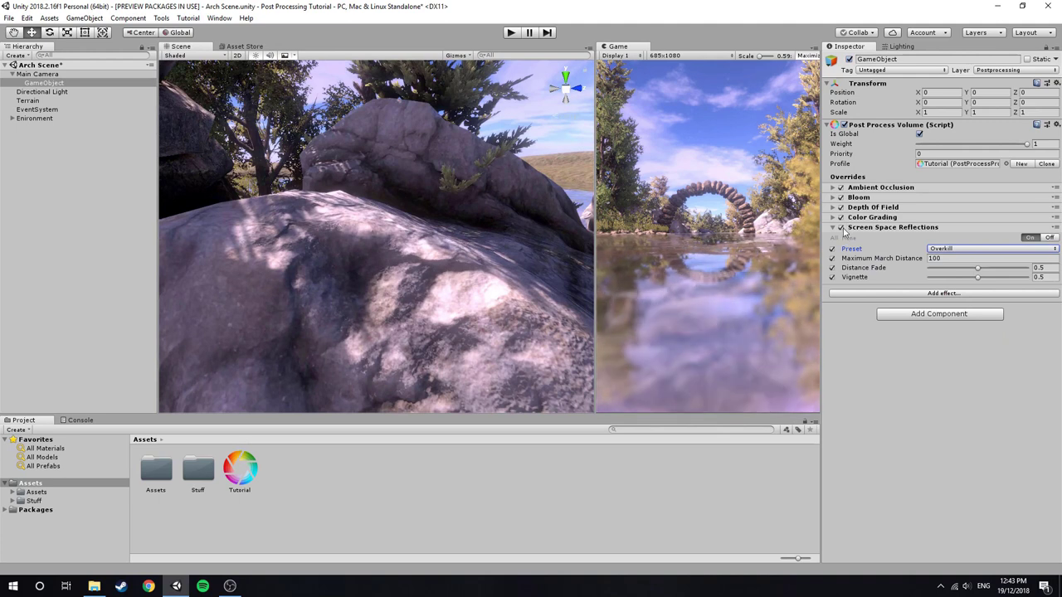
pyautogui.moveTo(357, 207); pyautogui.dragTo(590, 226, button='right')
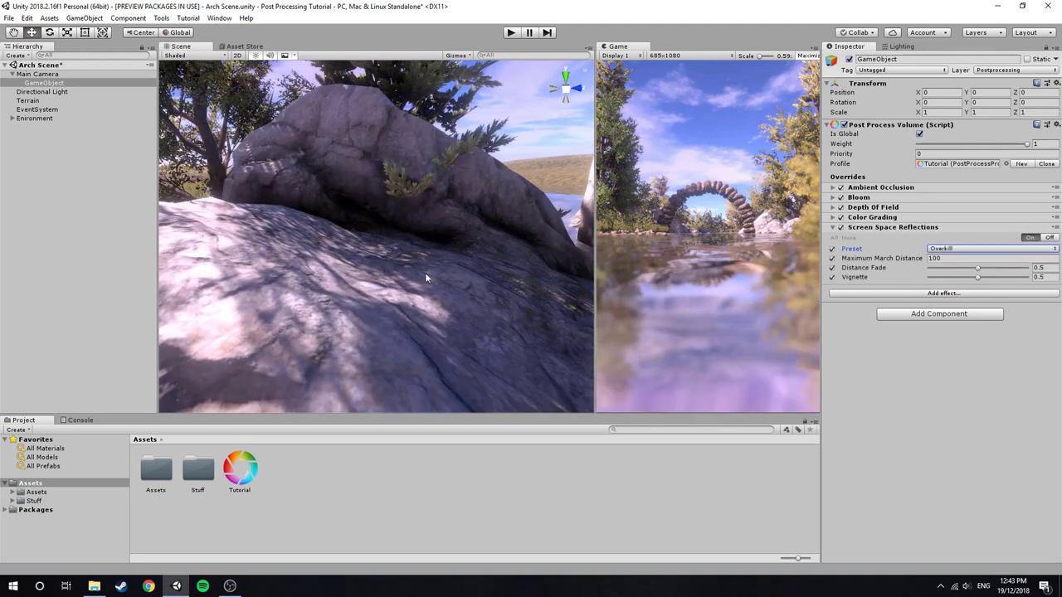
pyautogui.click(840, 227)
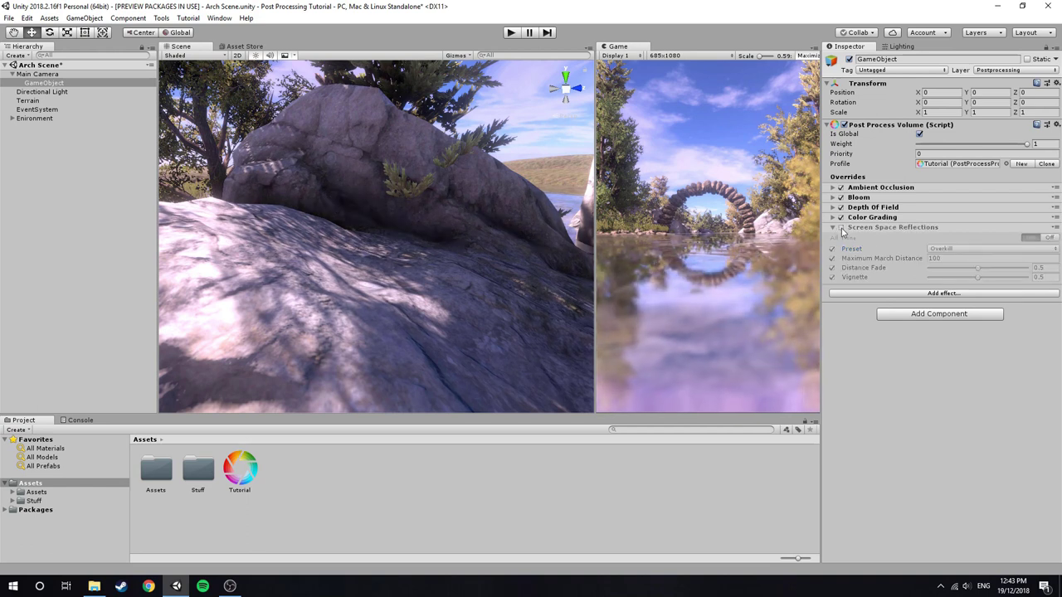
pyautogui.click(841, 227)
pyautogui.click(840, 228)
pyautogui.click(841, 227)
pyautogui.click(841, 227)
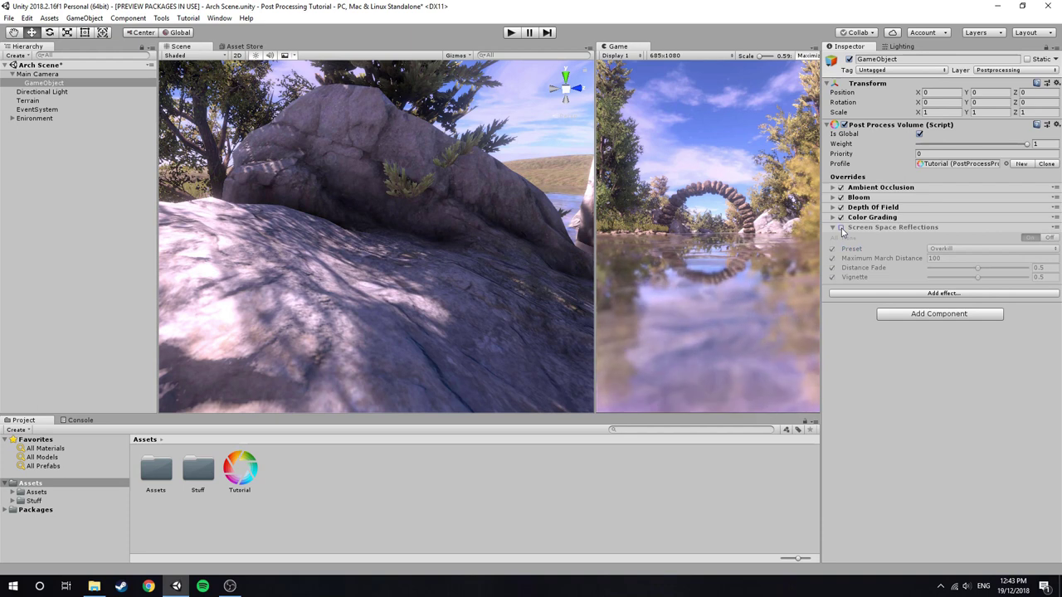
pyautogui.click(840, 227)
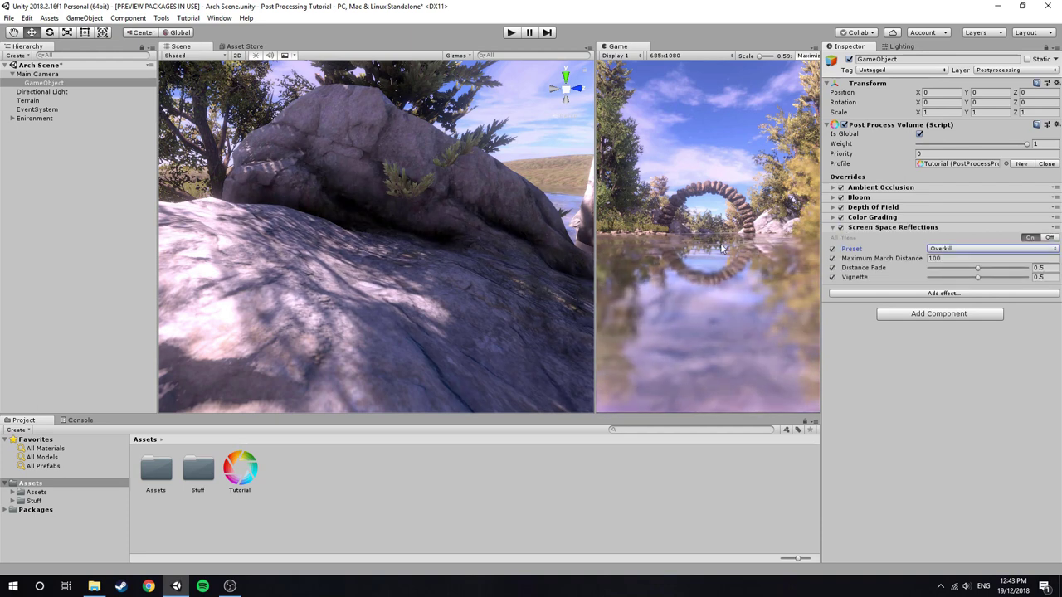
pyautogui.click(840, 228)
pyautogui.click(841, 227)
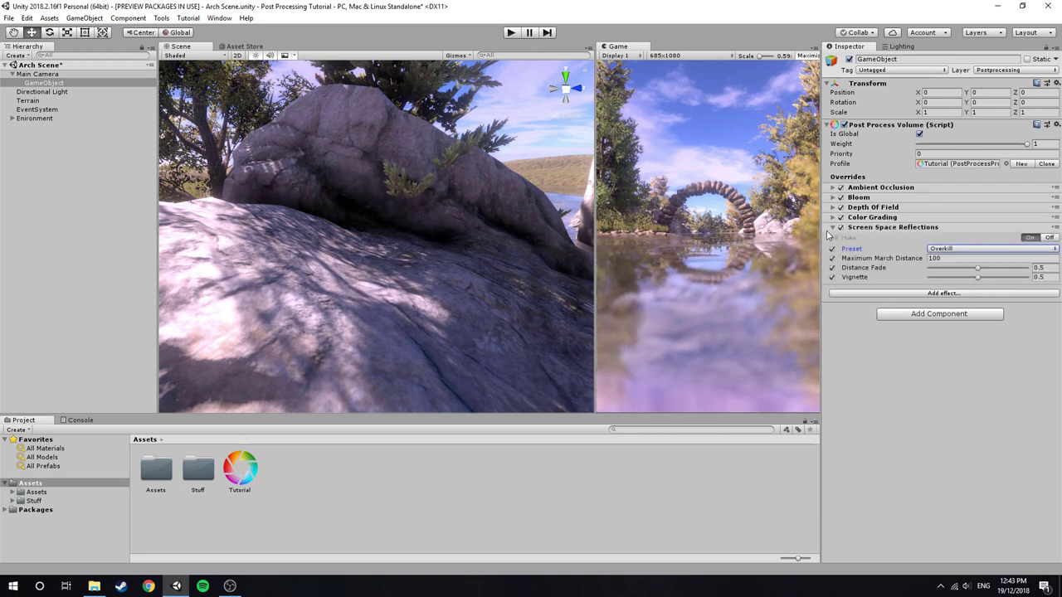
pyautogui.click(848, 227)
# Step: Add a Vignette effect to the post-process volume
pyautogui.moveTo(299, 224); pyautogui.dragTo(801, 232, button='right')
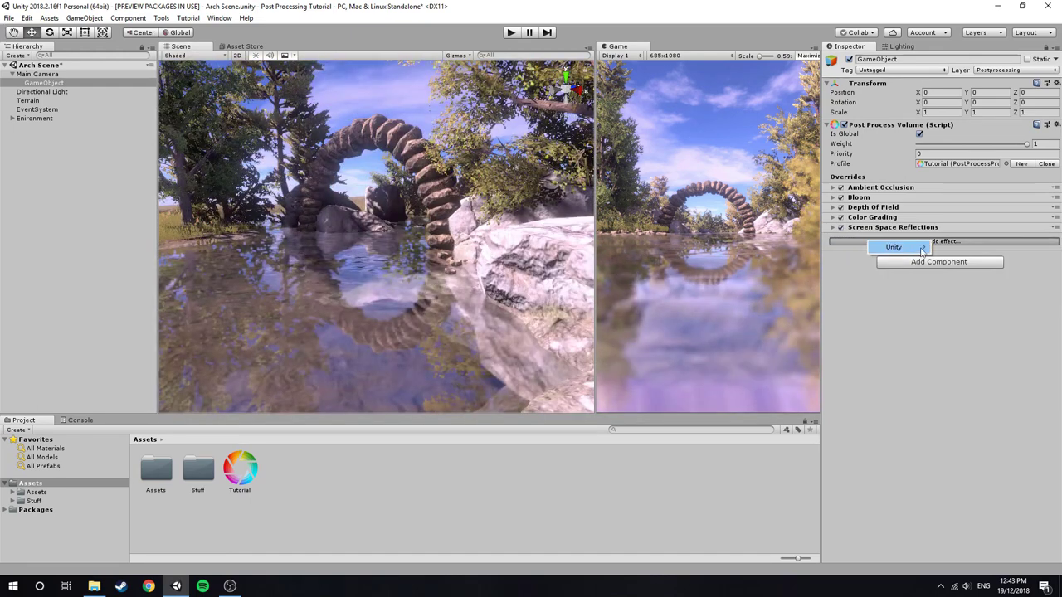
pyautogui.click(960, 369)
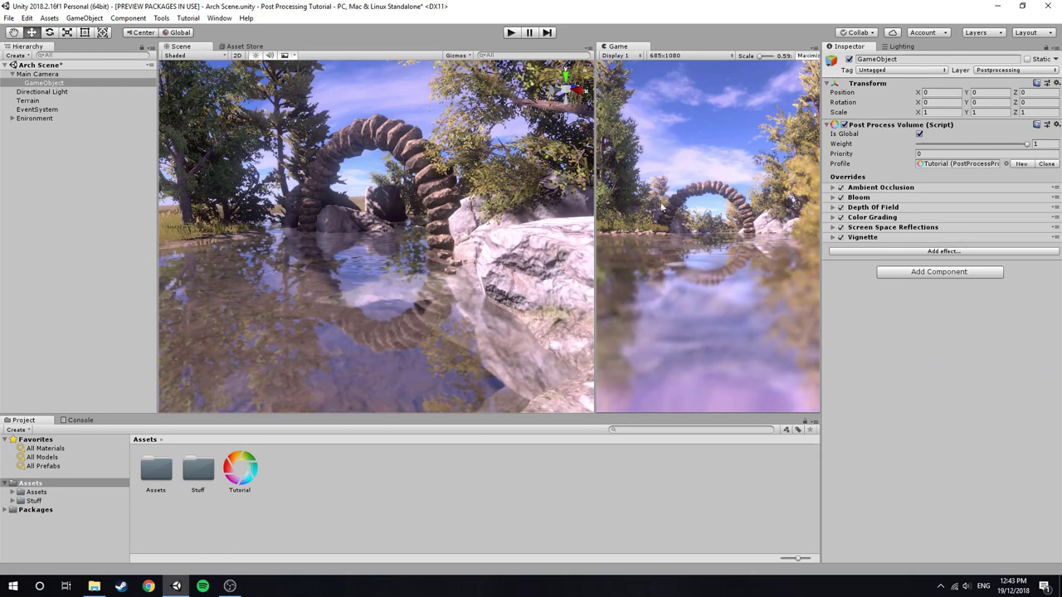
pyautogui.press('f')
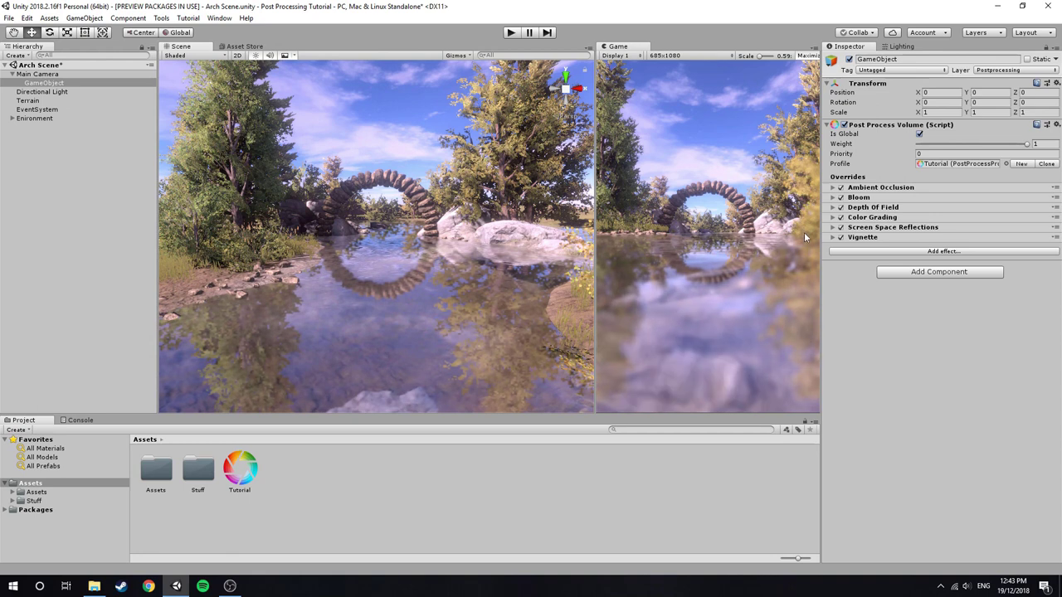
pyautogui.scroll(5, 545, 242)
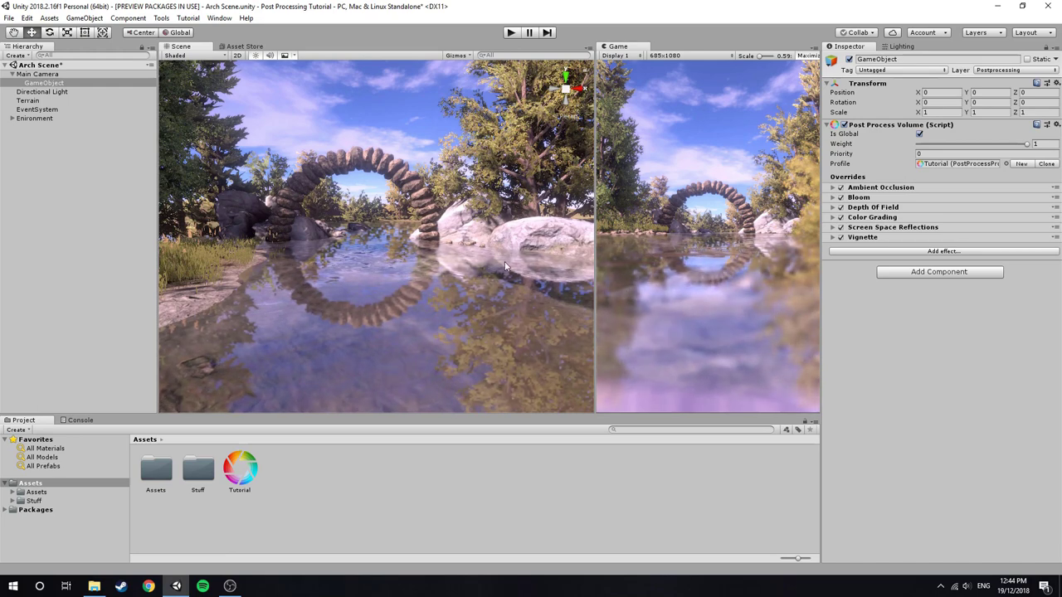
pyautogui.moveTo(506, 266)
pyautogui.keyDown('alt'); pyautogui.mouseDown()
pyautogui.moveTo(490, 286)
pyautogui.moveTo(504, 264)
pyautogui.moveTo(522, 265)
pyautogui.moveTo(488, 273)
pyautogui.mouseUp(); pyautogui.keyUp('alt')
# Step: Expand the Vignette settings and enable the mode, color, center, intensity, smoothness, roundness and rounded overrides
pyautogui.click(836, 237)
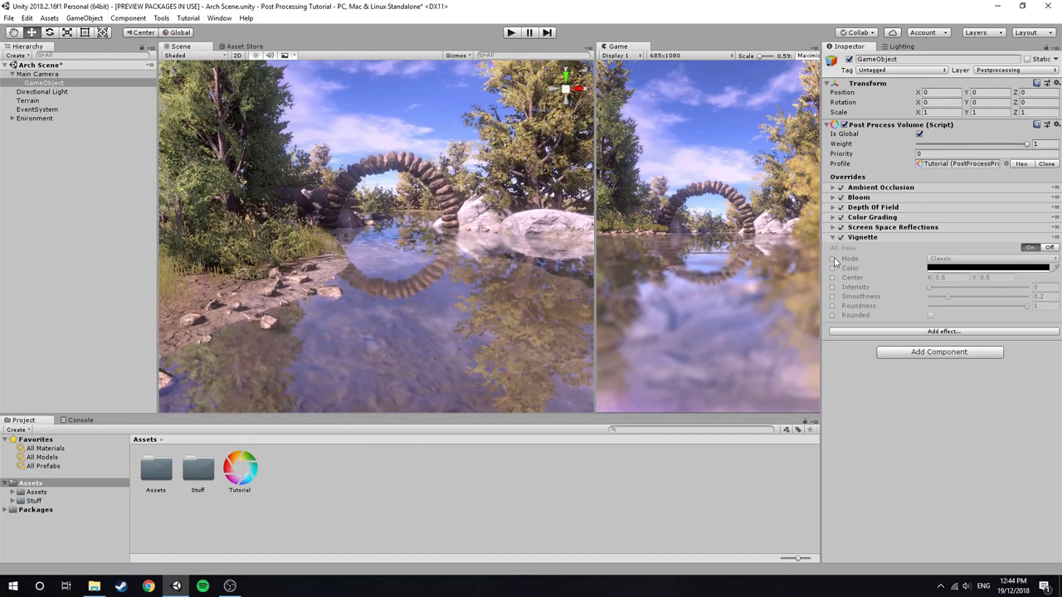
pyautogui.click(833, 259)
pyautogui.click(833, 268)
pyautogui.click(833, 277)
pyautogui.click(833, 288)
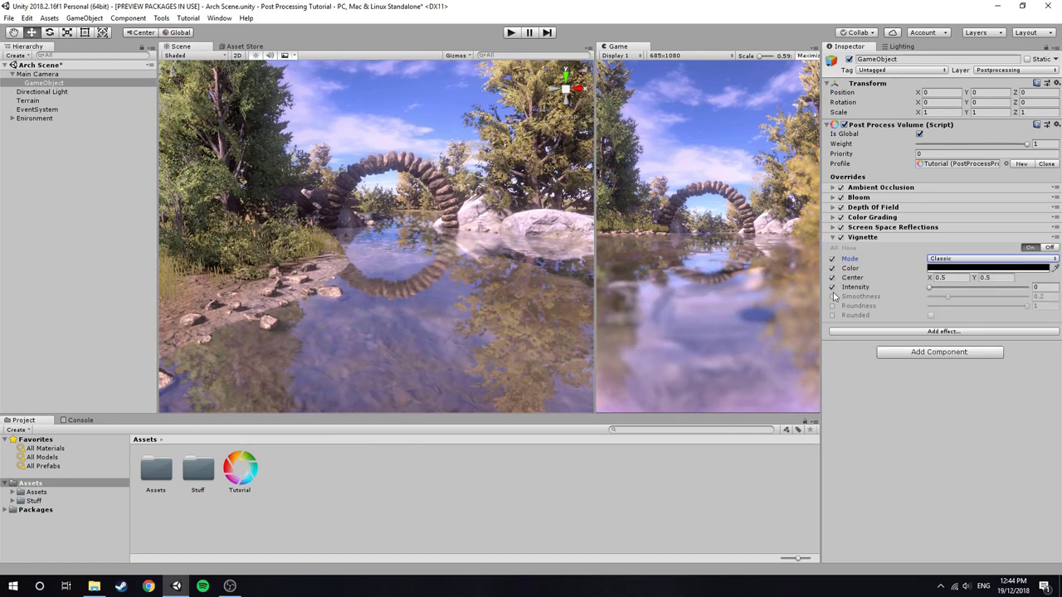
pyautogui.click(833, 296)
pyautogui.click(833, 306)
pyautogui.click(833, 315)
# Step: Try Vignette intensities of about 0.54, 0.32 and 0.7 with different smoothness values between about 0.12 and 1
pyautogui.moveTo(560, 301)
pyautogui.keyDown('alt'); pyautogui.mouseDown()
pyautogui.moveTo(534, 302)
pyautogui.moveTo(548, 298)
pyautogui.mouseUp(); pyautogui.keyUp('alt')
pyautogui.moveTo(477, 300); pyautogui.dragTo(465, 302, button='right')
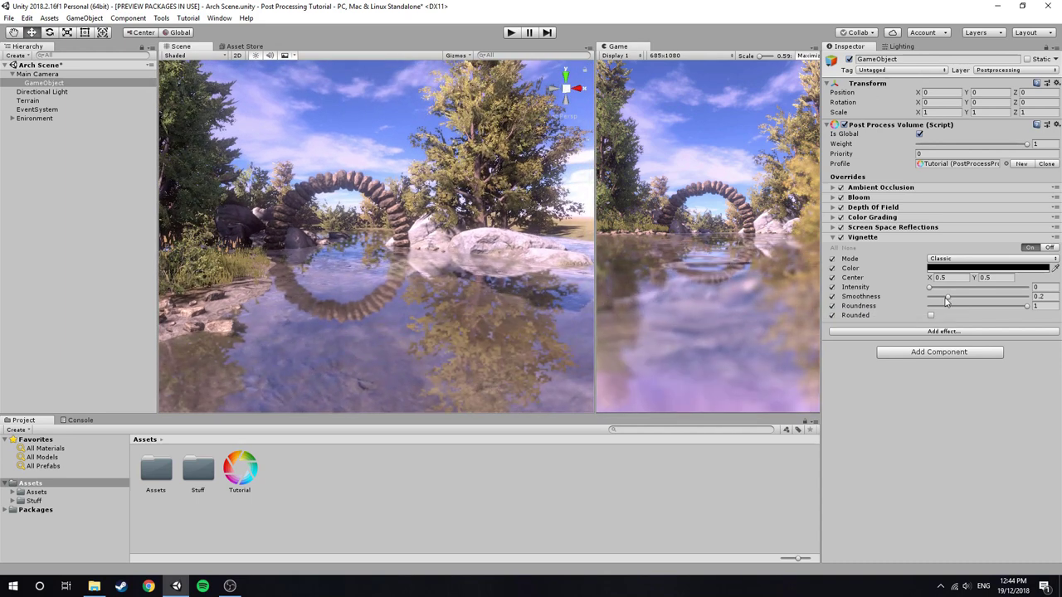
pyautogui.moveTo(949, 298); pyautogui.dragTo(983, 293)
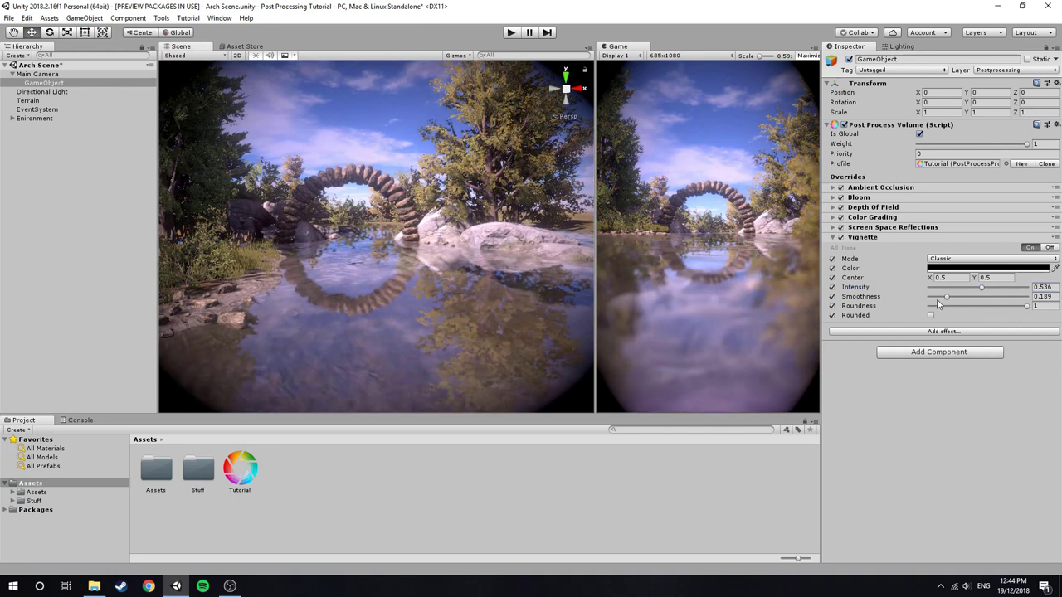
pyautogui.moveTo(947, 297)
pyautogui.mouseDown()
pyautogui.moveTo(1025, 303)
pyautogui.moveTo(962, 286)
pyautogui.mouseUp()
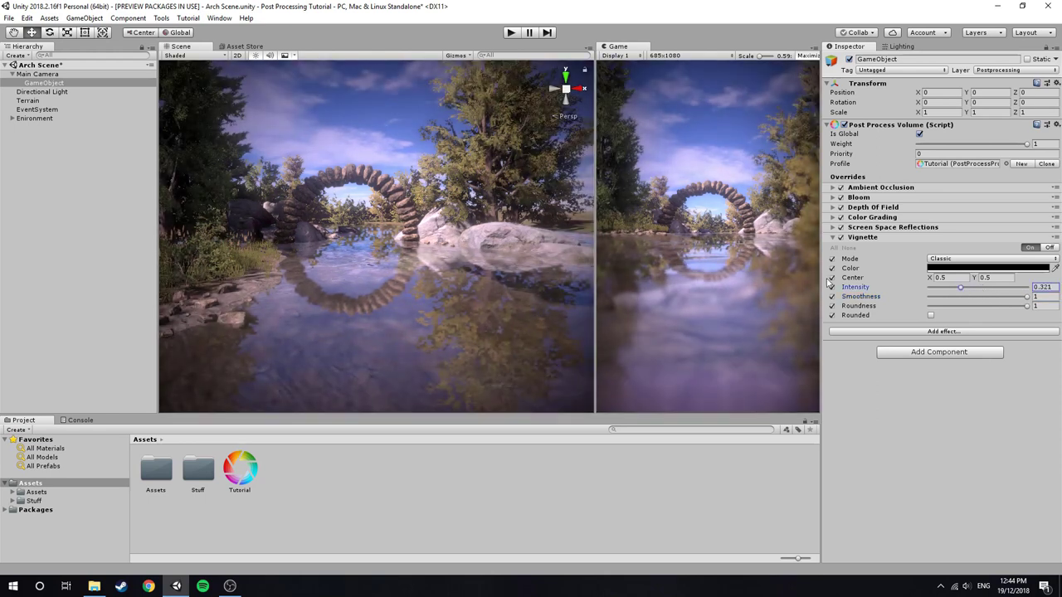
pyautogui.moveTo(1026, 297); pyautogui.dragTo(1002, 291)
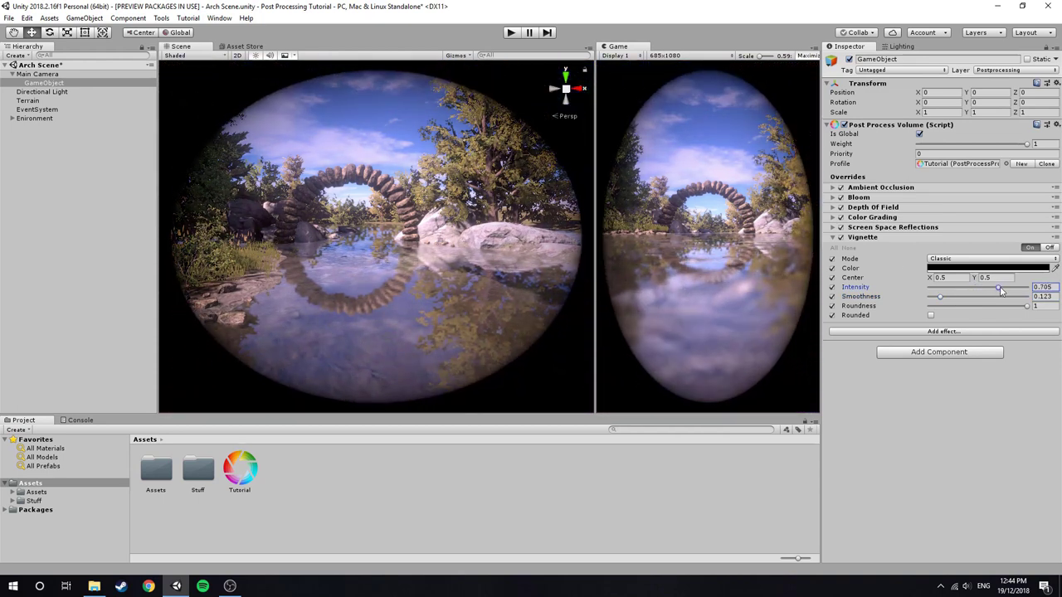
# Step: Set the Vignette intensity to 0.25 and the smoothness to 1
pyautogui.moveTo(1002, 292)
pyautogui.mouseDown()
pyautogui.moveTo(970, 290)
pyautogui.moveTo(991, 289)
pyautogui.moveTo(983, 289)
pyautogui.mouseUp()
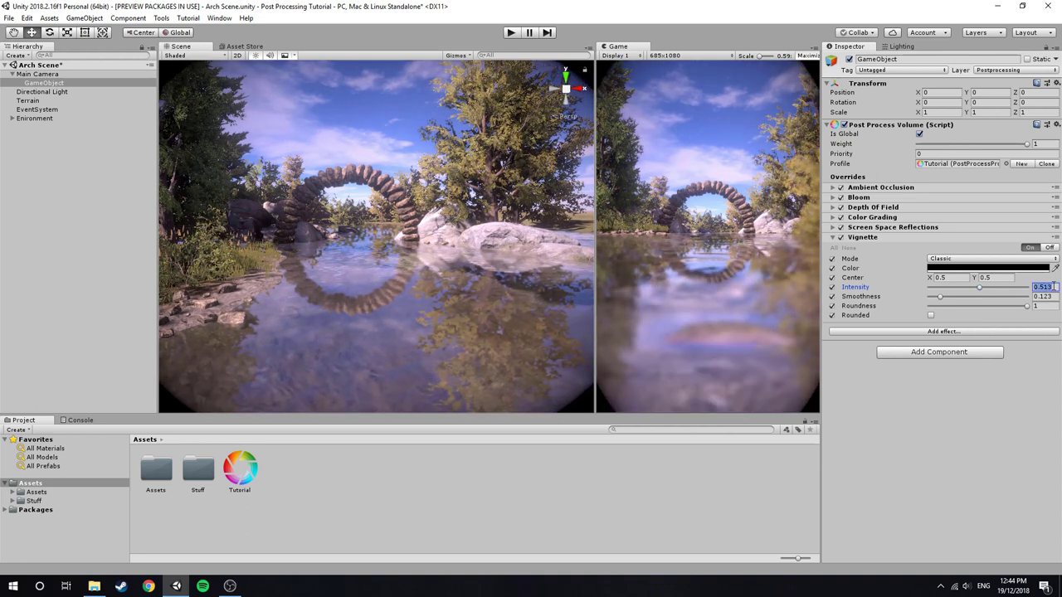
pyautogui.write('0.25')
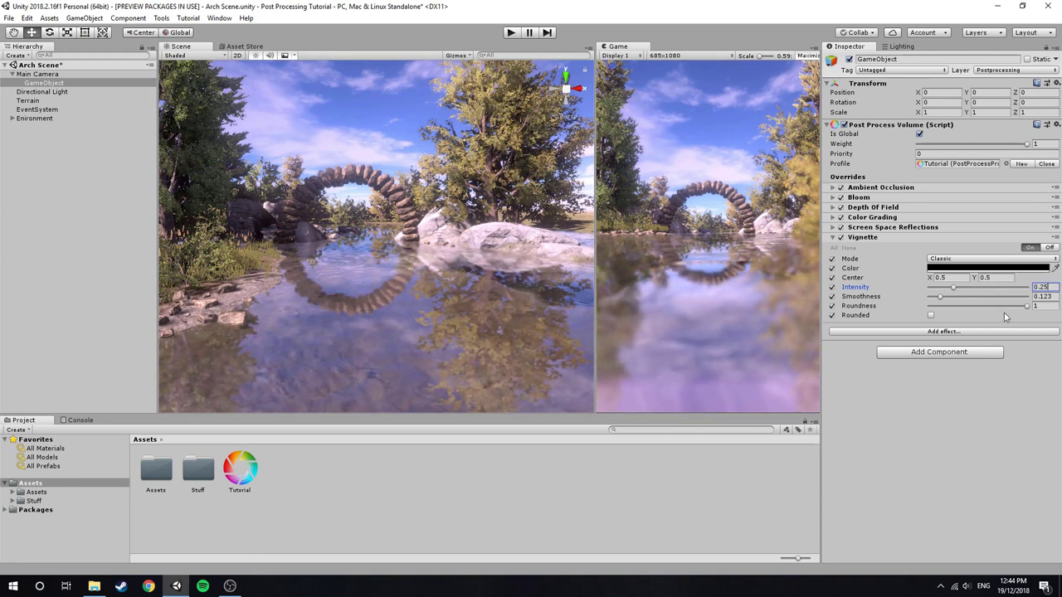
pyautogui.moveTo(941, 296); pyautogui.dragTo(986, 298)
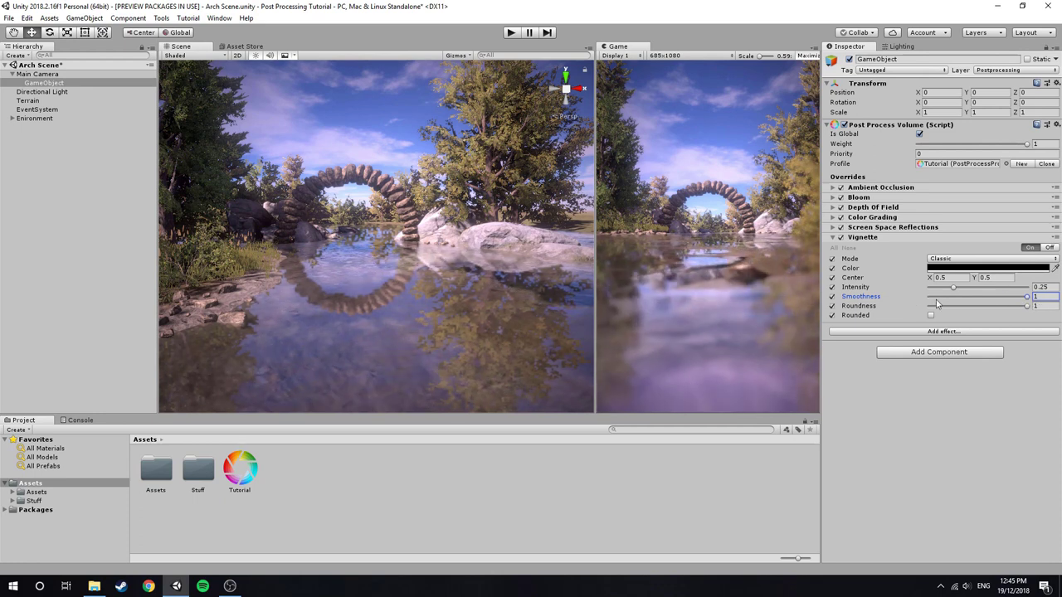
# Step: Switch the Vignette off and on repeatedly to compare its effect, leave it enabled and collapse its settings
pyautogui.click(841, 238)
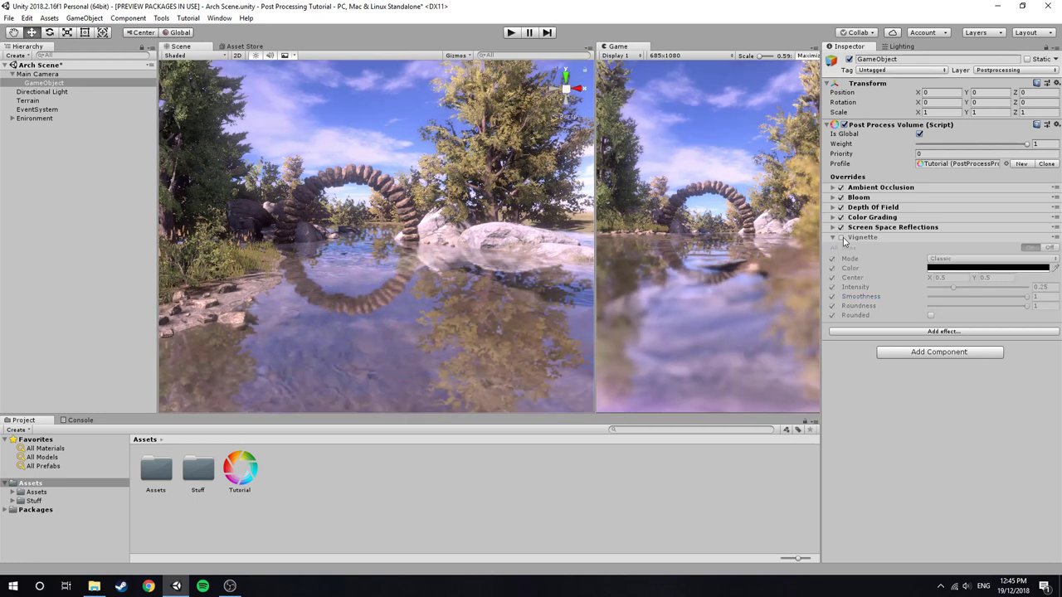
pyautogui.click(840, 238)
pyautogui.click(841, 238)
pyautogui.click(841, 238)
pyautogui.click(840, 238)
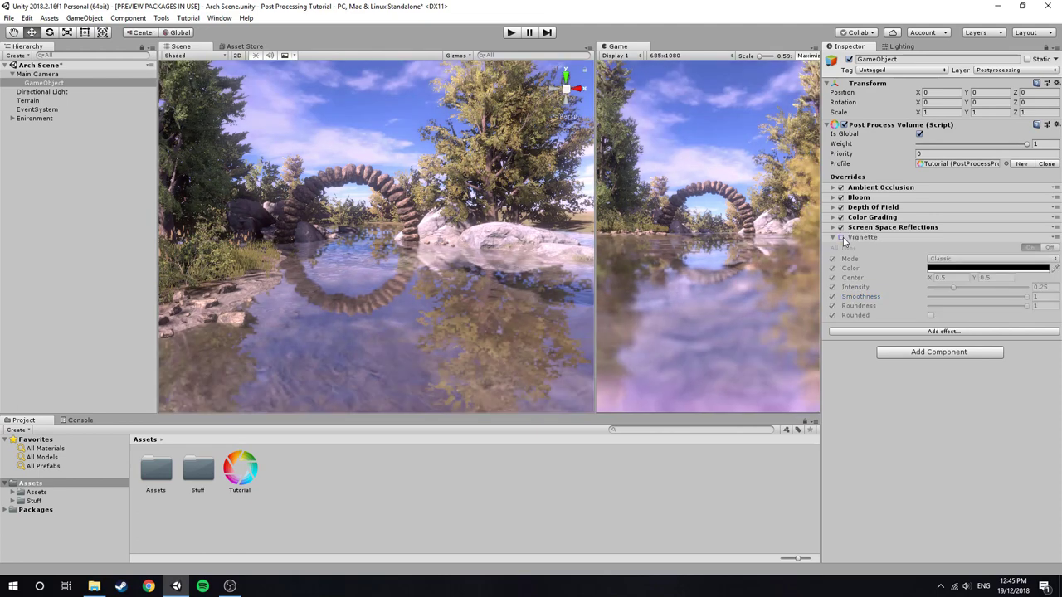
pyautogui.click(840, 238)
pyautogui.click(848, 238)
# Step: Toggle the whole Post Process Volume off and on to compare the arch scene with and without post-processing
pyautogui.keyDown('alt'); pyautogui.moveTo(431, 258); pyautogui.dragTo(411, 266); pyautogui.keyUp('alt')
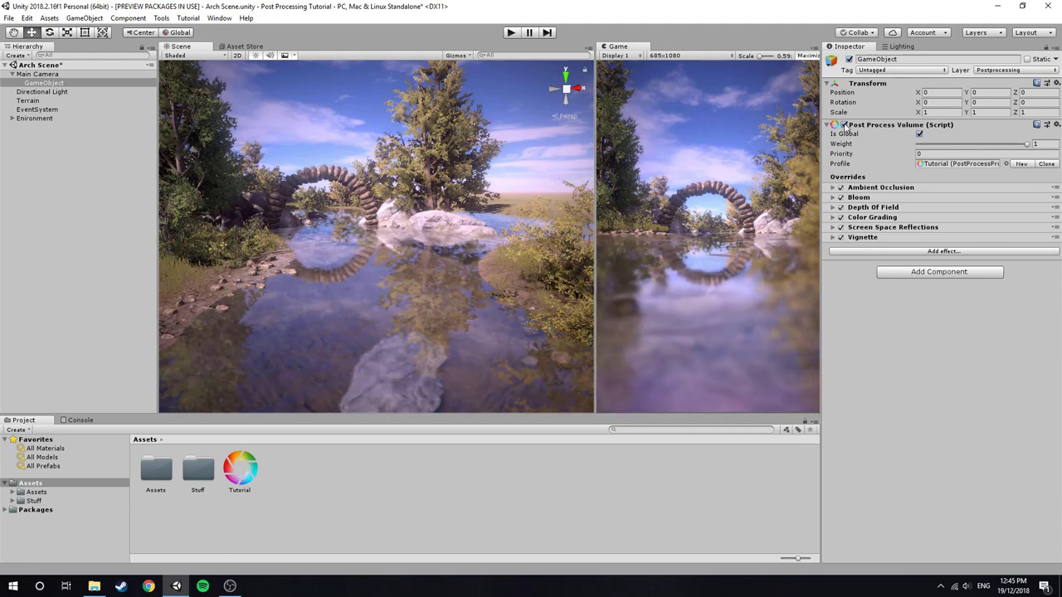
pyautogui.click(843, 124)
pyautogui.keyDown('alt'); pyautogui.moveTo(531, 191); pyautogui.dragTo(604, 208); pyautogui.keyUp('alt')
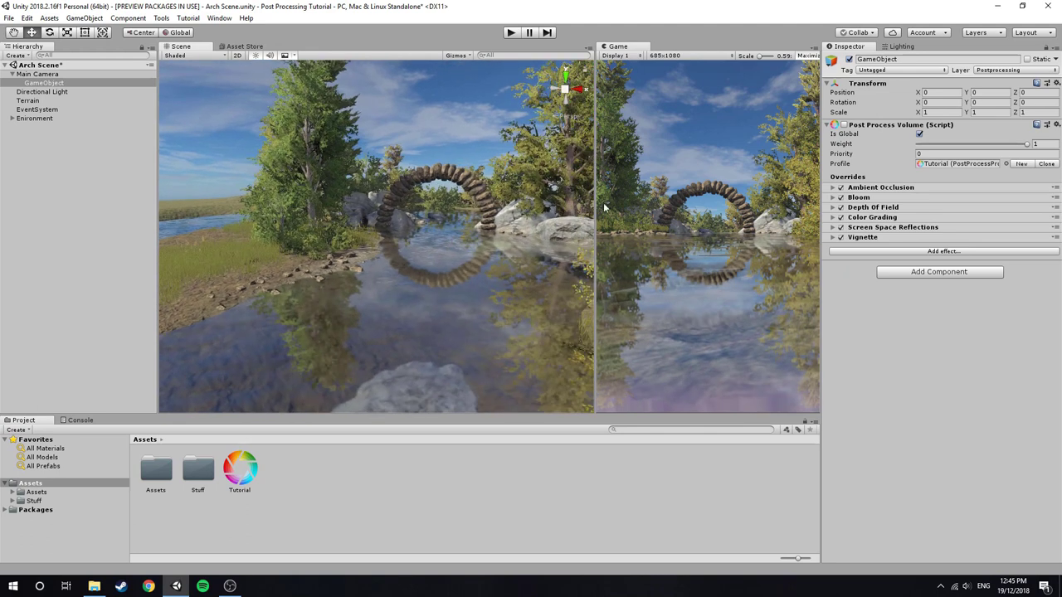
pyautogui.click(843, 124)
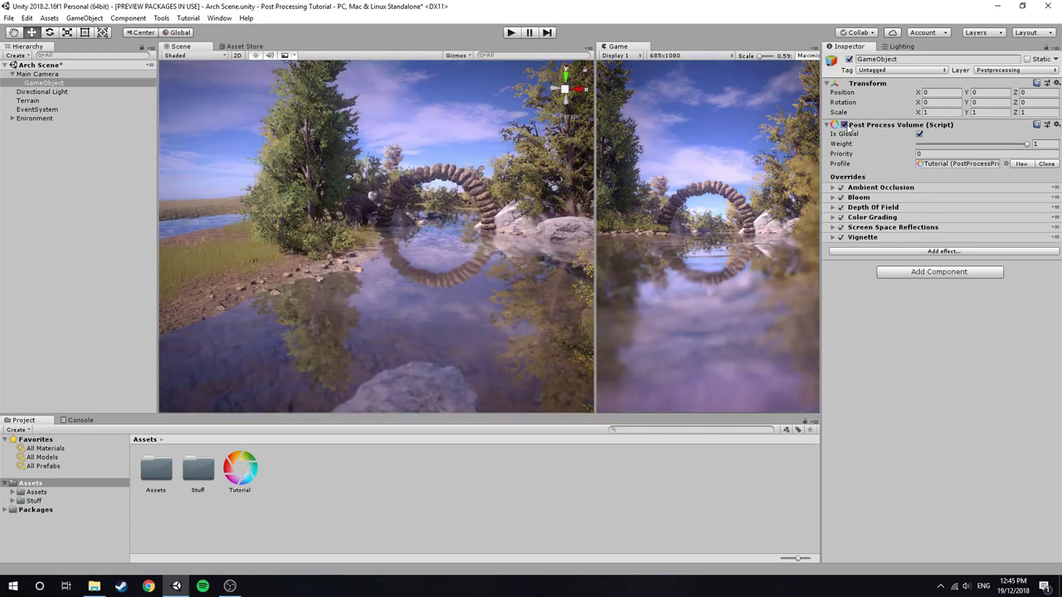
pyautogui.click(844, 125)
pyautogui.click(844, 125)
pyautogui.click(844, 126)
pyautogui.click(844, 125)
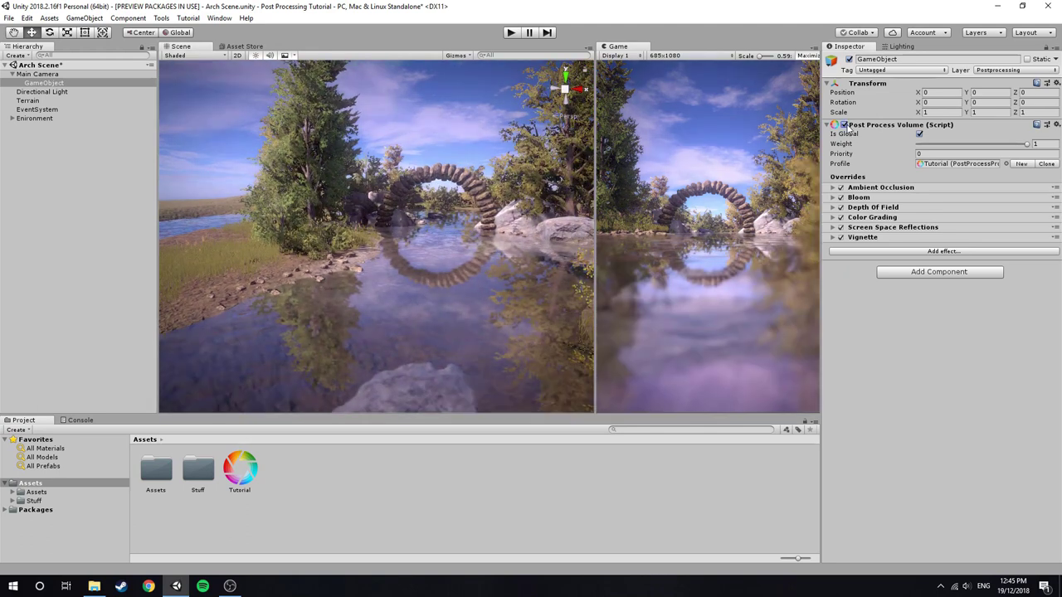
pyautogui.click(843, 125)
pyautogui.click(844, 125)
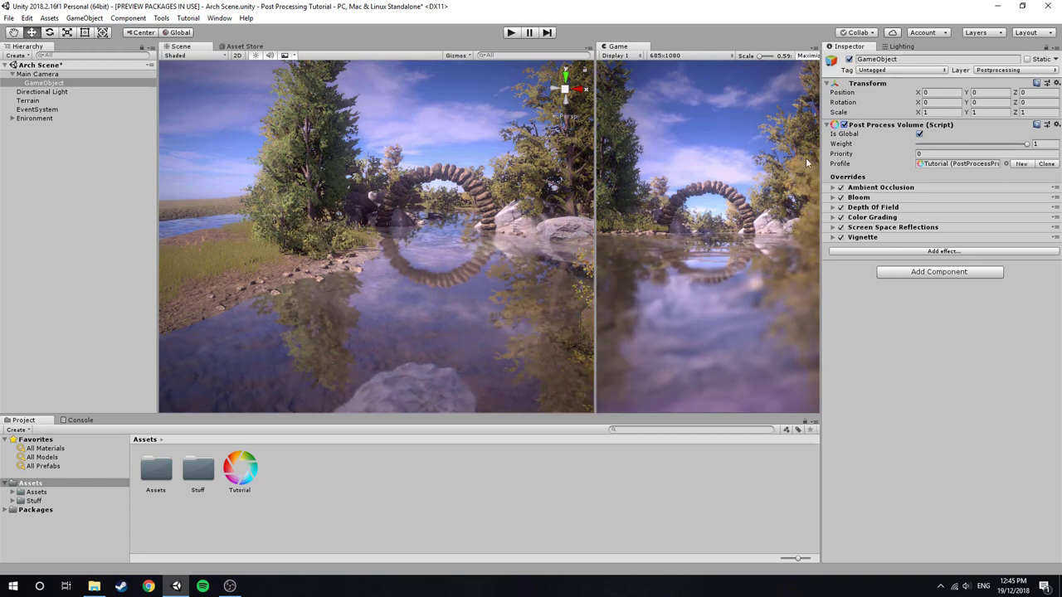
pyautogui.click(844, 125)
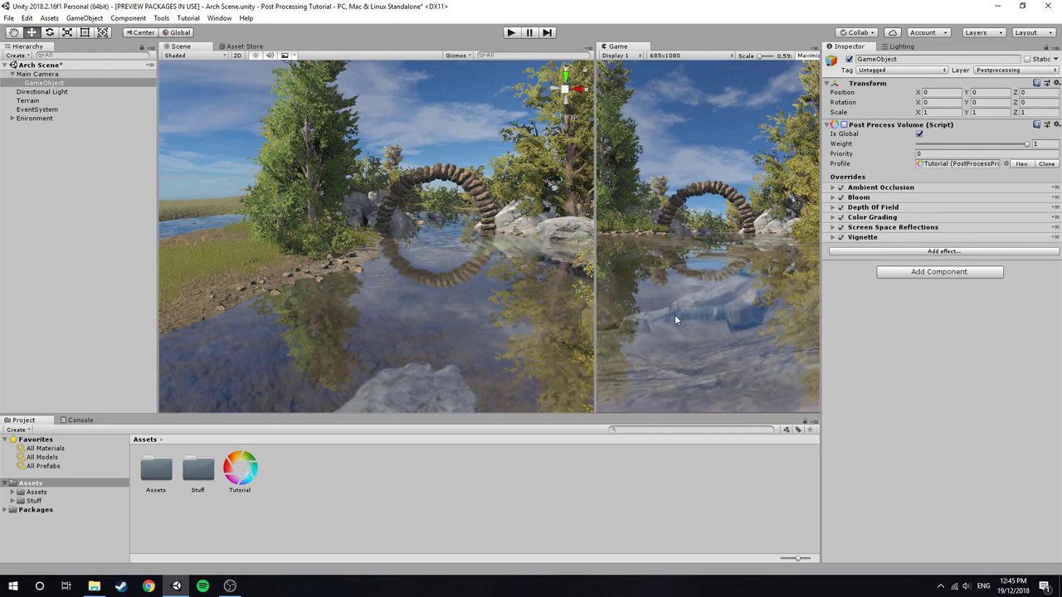
pyautogui.press('w')
pyautogui.moveTo(405, 254); pyautogui.dragTo(425, 205, button='right')
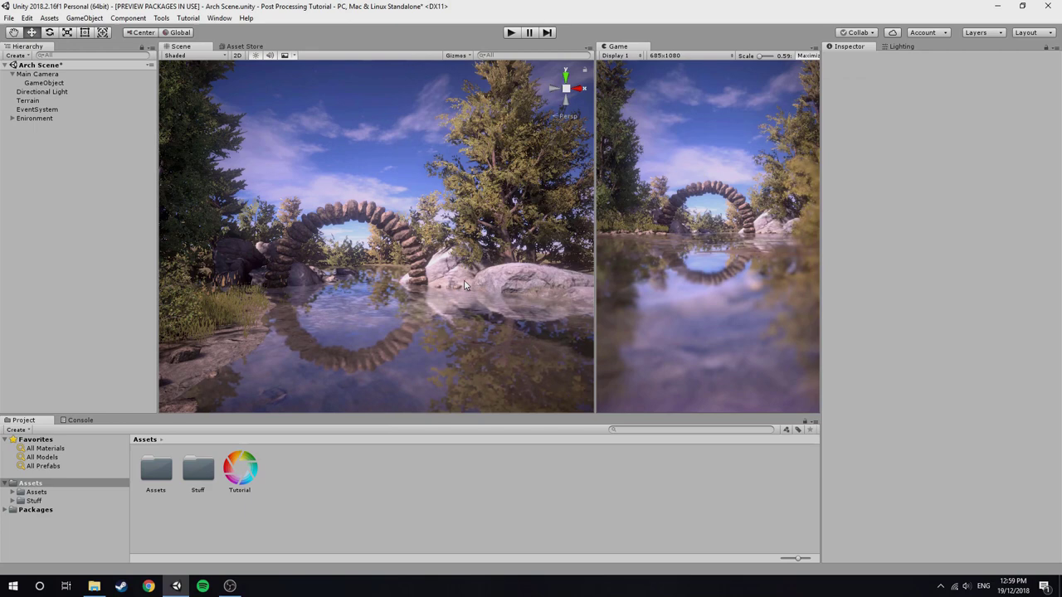
pyautogui.moveTo(466, 292); pyautogui.dragTo(433, 294, button='right')
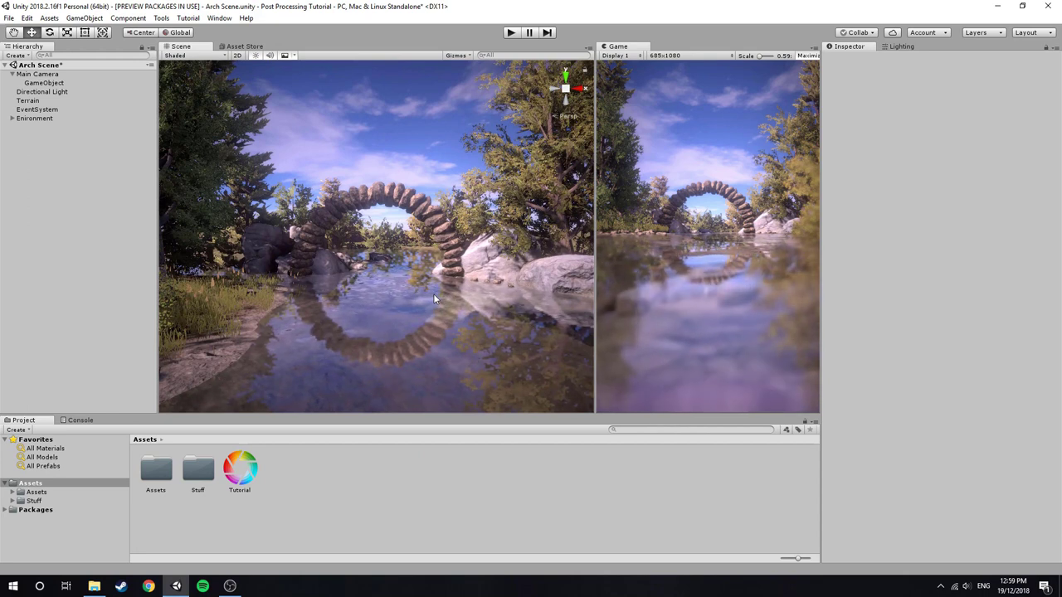
pyautogui.moveTo(433, 293); pyautogui.dragTo(418, 292, button='right')
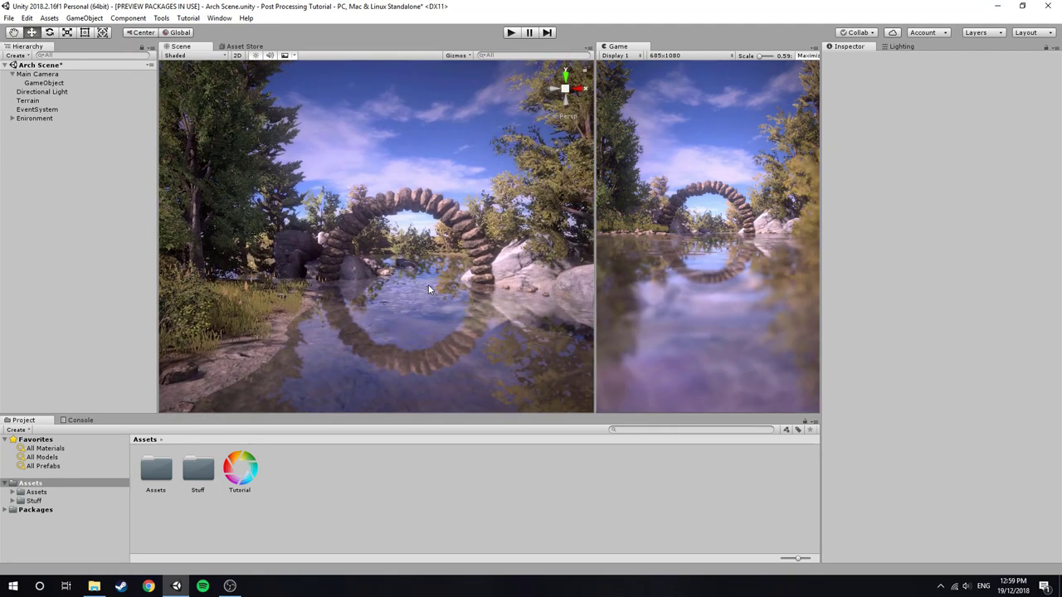
pyautogui.moveTo(428, 284); pyautogui.dragTo(449, 278, button='right')
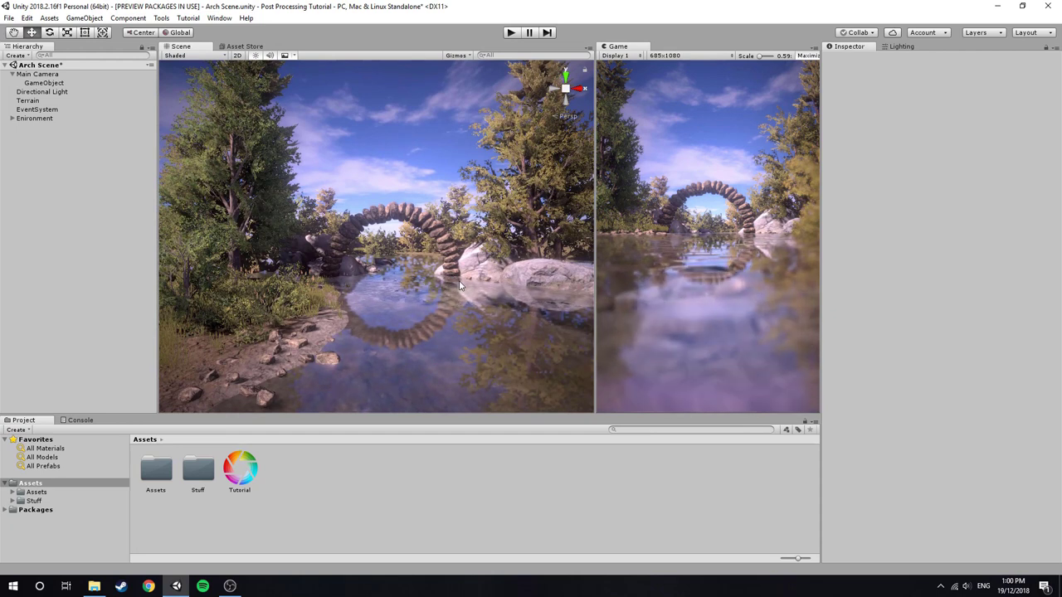